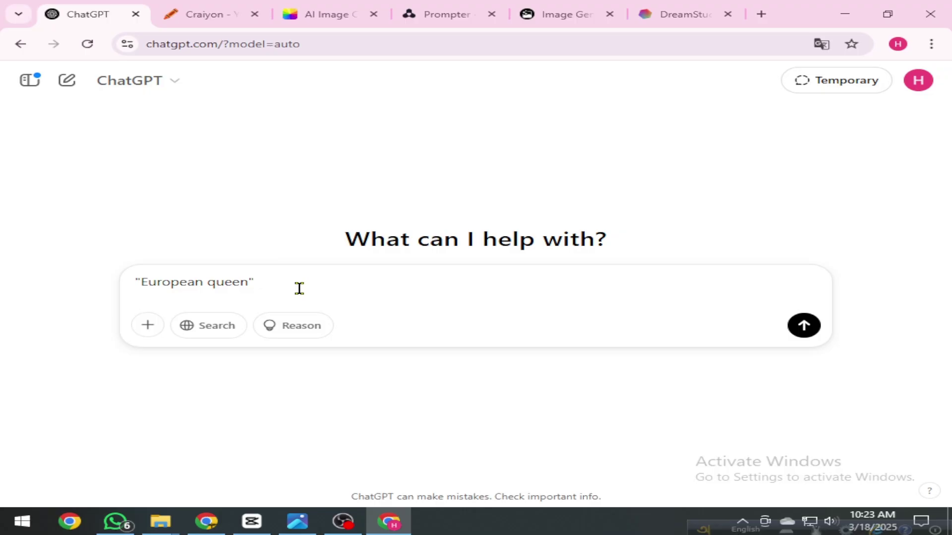
Step: Request a prompt with "European queen" write me imaige prompt, and copy the generated prompt text
{"action": "type", "text": "write me imaige prompt"}
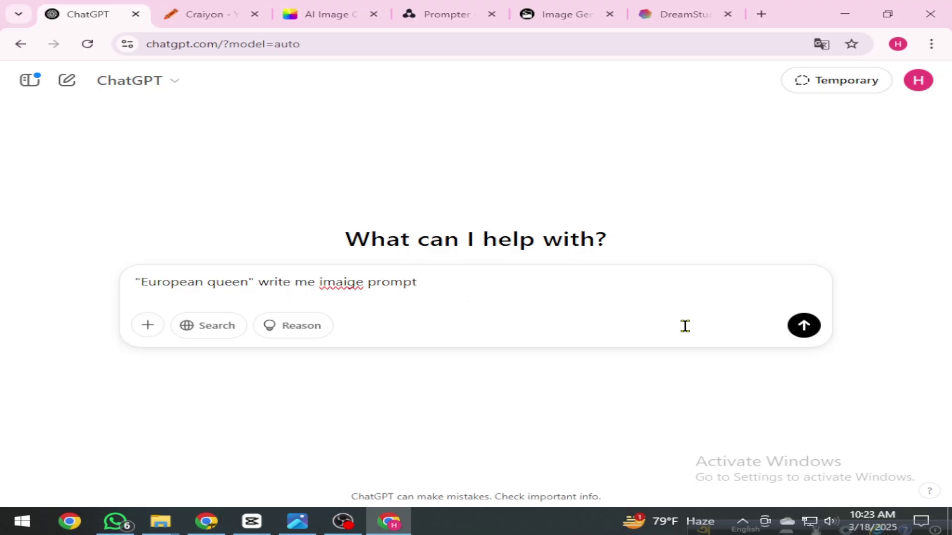
{"action": "left_click", "coordinate": [804, 326]}
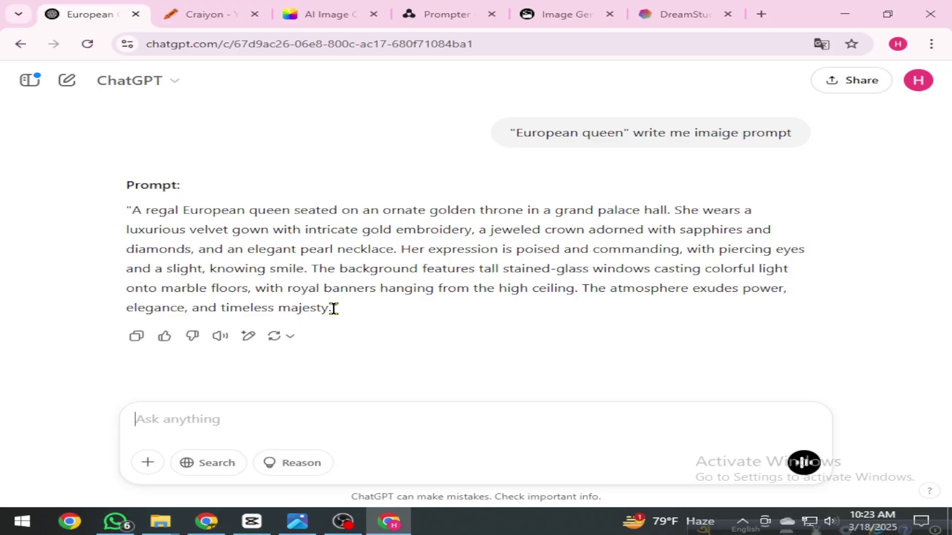
{"action": "left_click_drag", "start_coordinate": [333, 308], "coordinate": [141, 216]}
{"action": "right_click", "coordinate": [160, 216]}
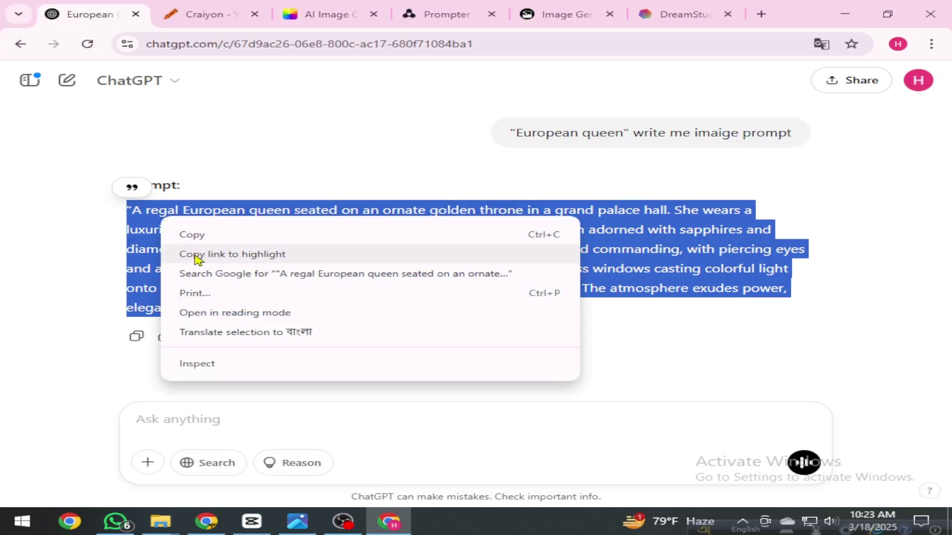
{"action": "left_click", "coordinate": [201, 235]}
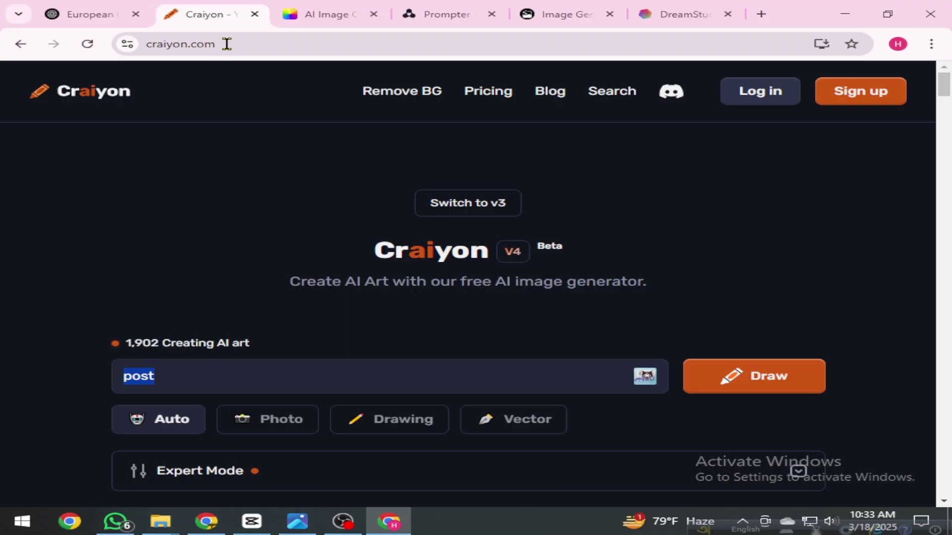
Step: Copy the Craiyon web address and open craiyon.com in a new Chrome window under a different profile
{"action": "left_click_drag", "start_coordinate": [227, 44], "coordinate": [145, 44]}
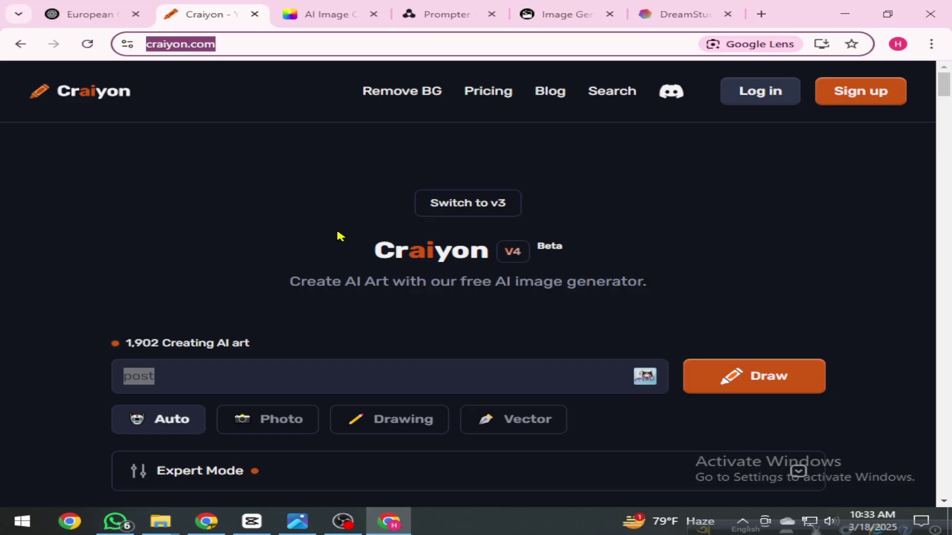
{"action": "right_click", "coordinate": [183, 47]}
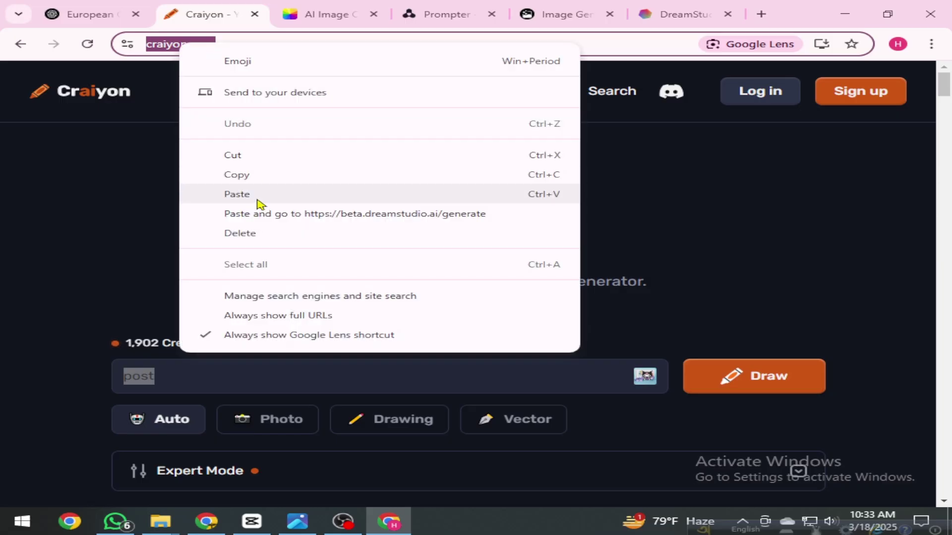
{"action": "left_click", "coordinate": [249, 179]}
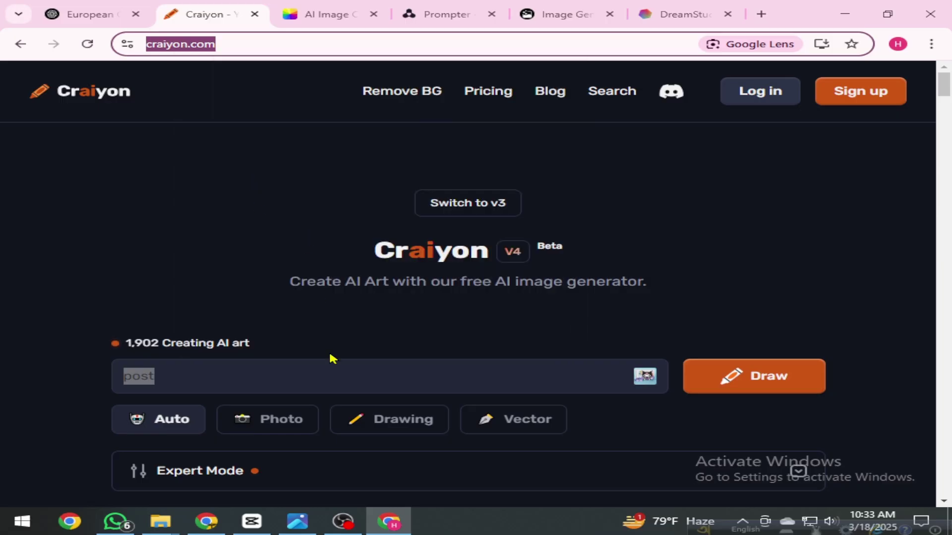
{"action": "left_click", "coordinate": [67, 529]}
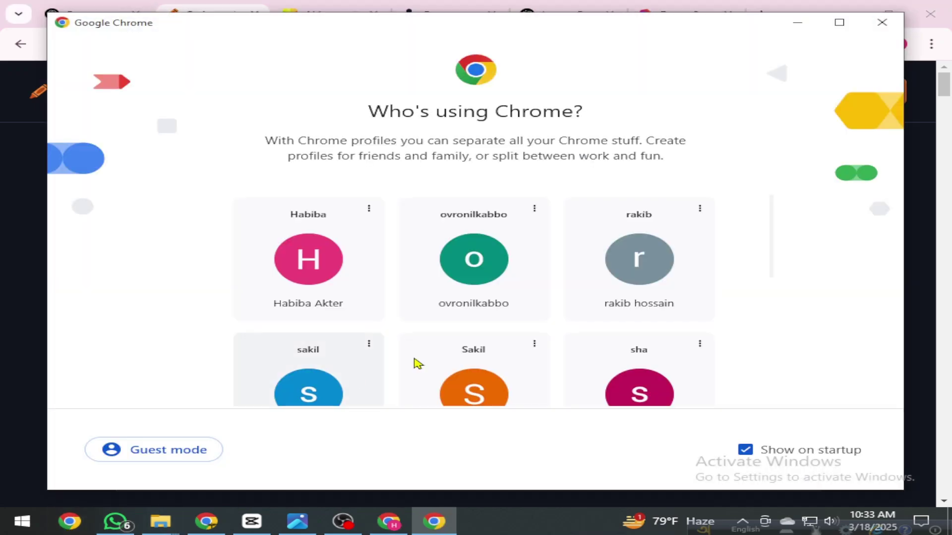
{"action": "left_click", "coordinate": [486, 404]}
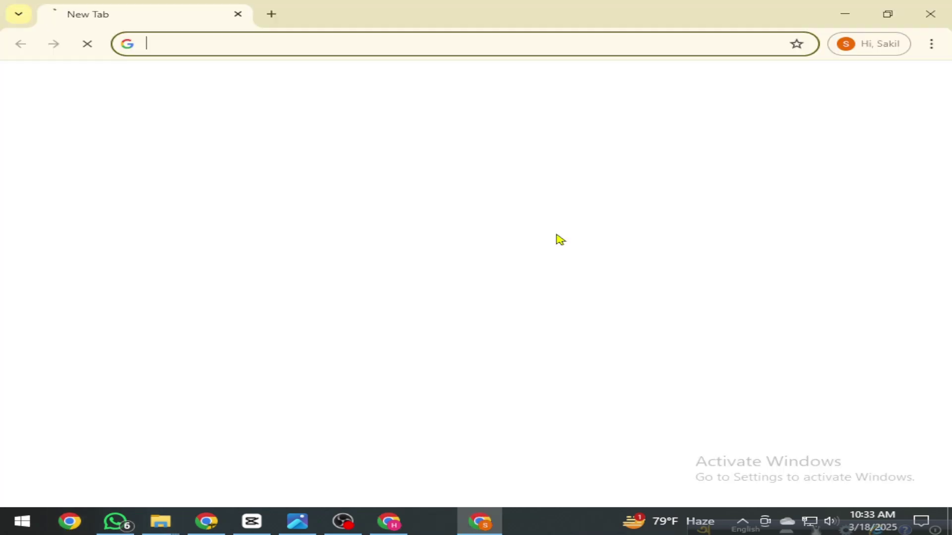
{"action": "right_click", "coordinate": [455, 40]}
{"action": "left_click", "coordinate": [548, 179]}
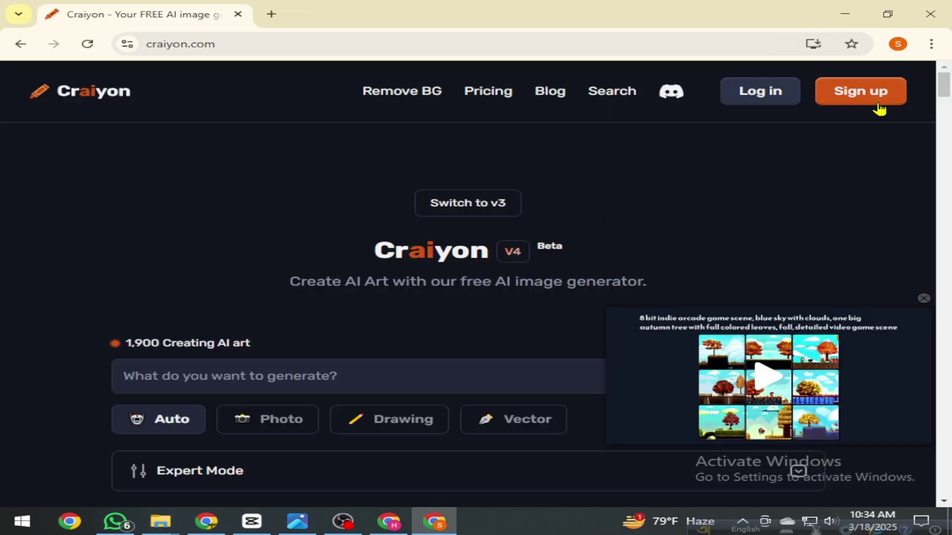
Step: Sign up for a Craiyon account with the profile's Google account and approve the sign-in
{"action": "left_click", "coordinate": [848, 99]}
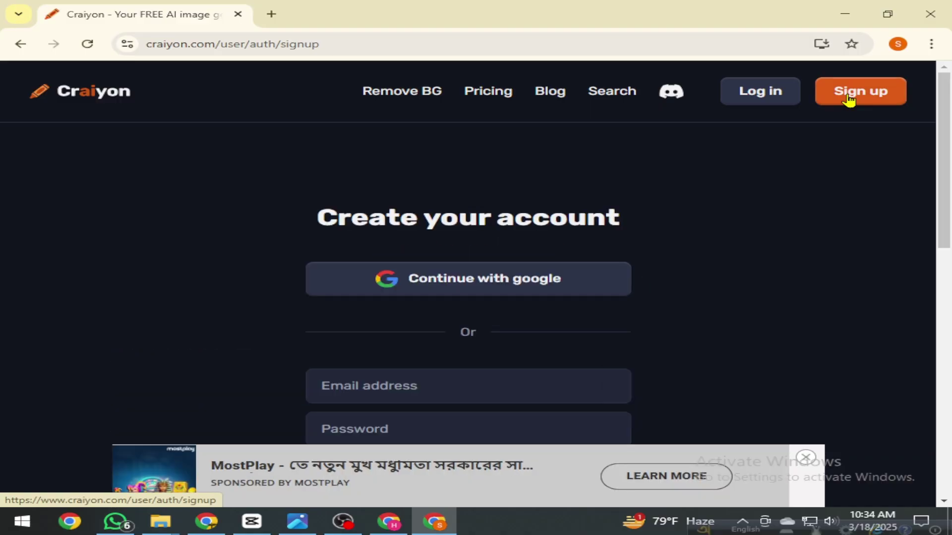
{"action": "left_click", "coordinate": [512, 282]}
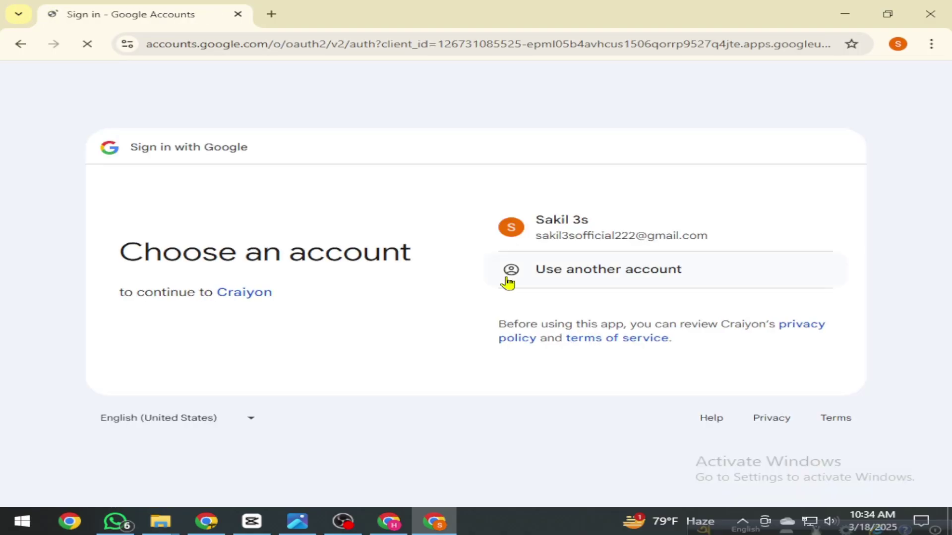
{"action": "left_click", "coordinate": [579, 237]}
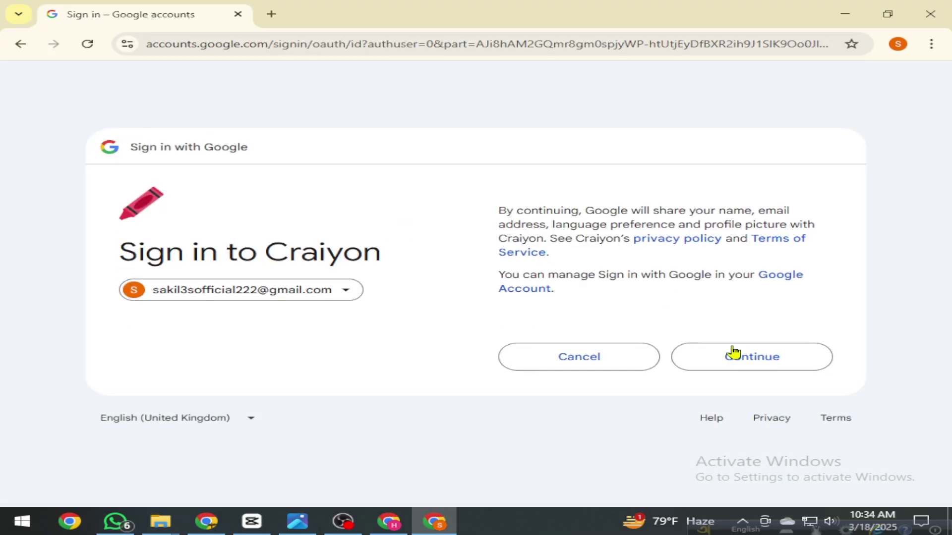
{"action": "left_click", "coordinate": [734, 353]}
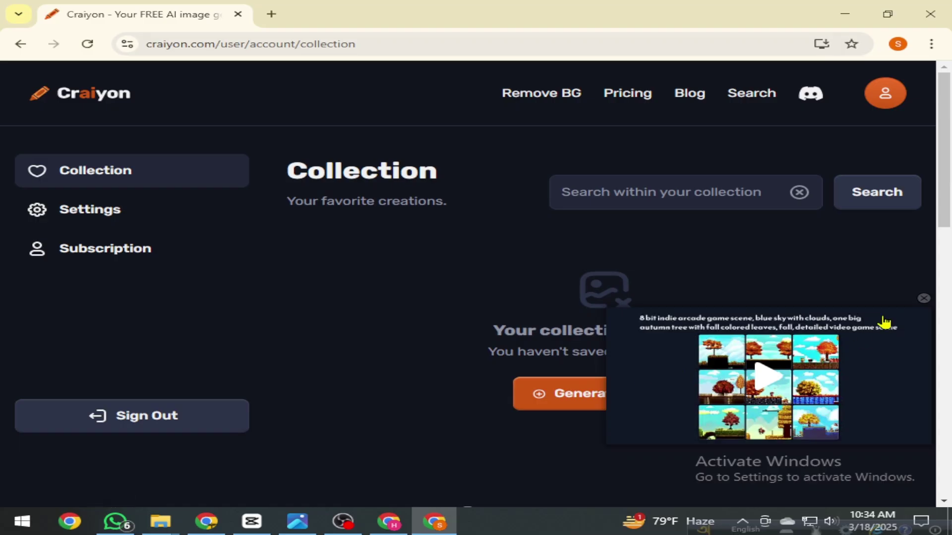
Step: Dismiss the video pop-up on the collection page and open Craiyon's image generator, ready for a prompt
{"action": "left_click", "coordinate": [923, 299]}
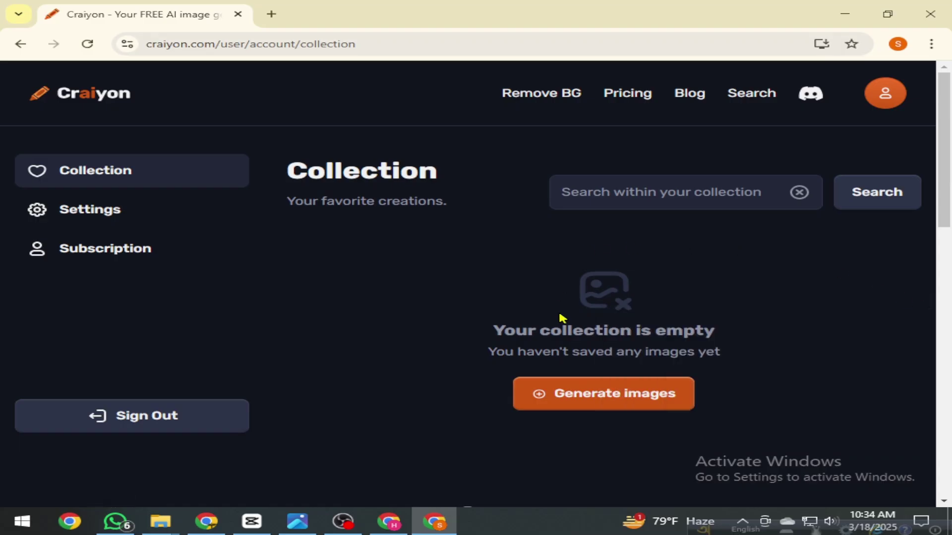
{"action": "left_click", "coordinate": [607, 404]}
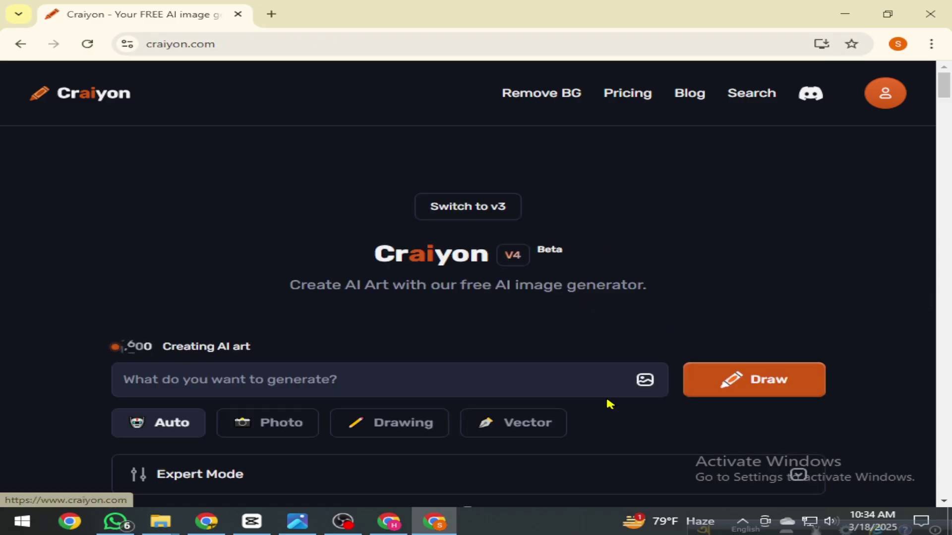
{"action": "scroll", "coordinate": [472, 347], "scroll_direction": "down", "scroll_amount": 2}
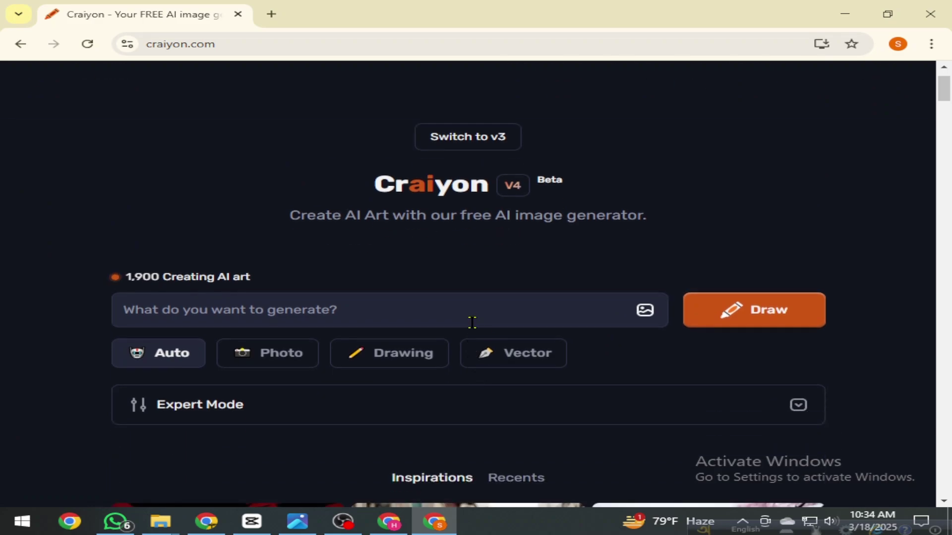
{"action": "left_click", "coordinate": [340, 306]}
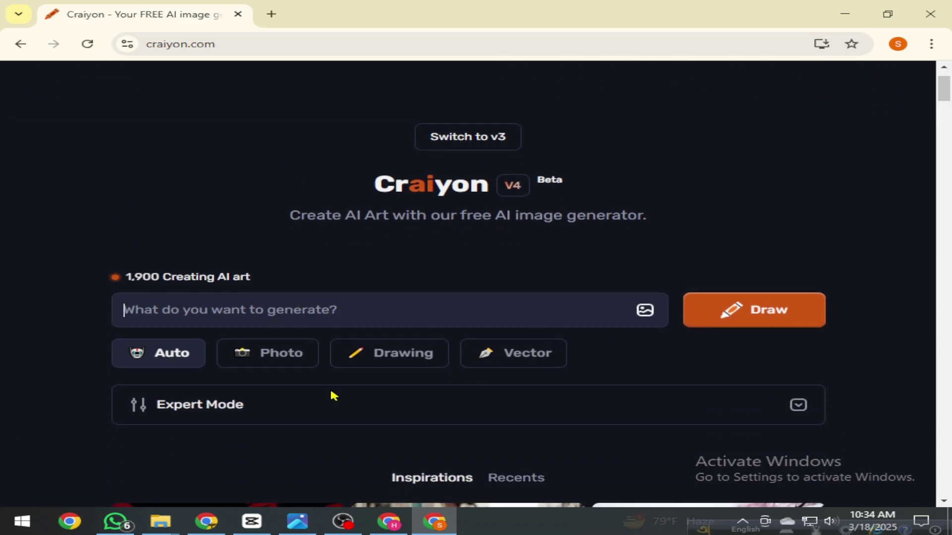
Step: Return to the ChatGPT conversation in the first Chrome window and copy the European queen prompt again
{"action": "left_click", "coordinate": [389, 518]}
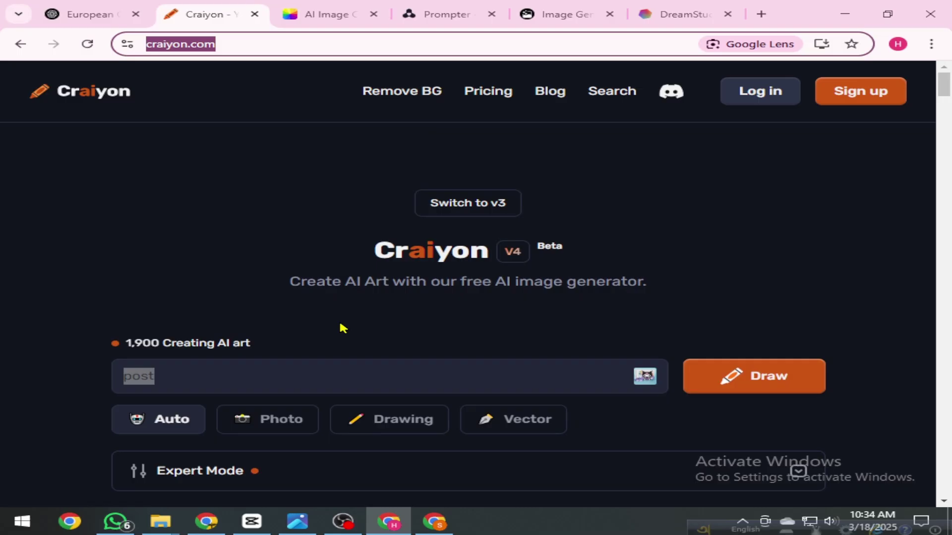
{"action": "left_click", "coordinate": [93, 12]}
{"action": "right_click", "coordinate": [304, 287]}
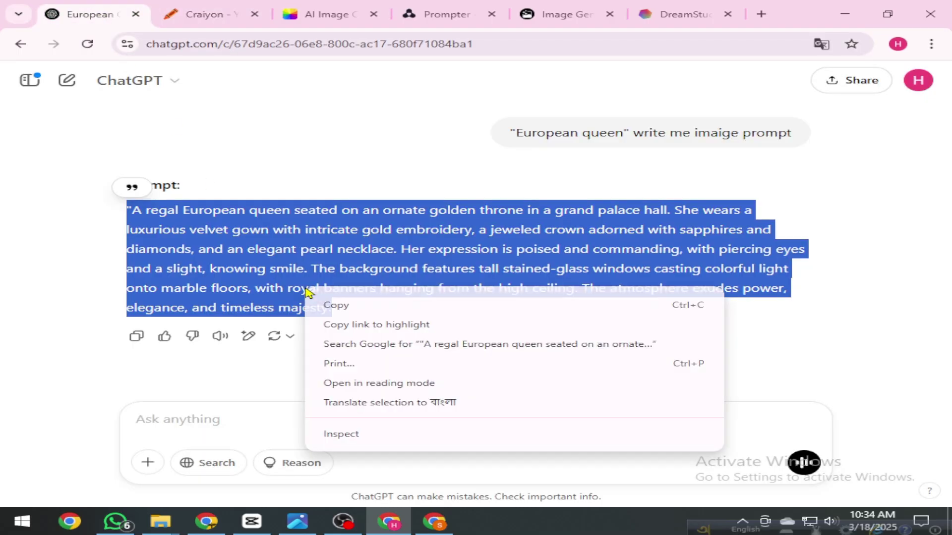
{"action": "left_click", "coordinate": [341, 307]}
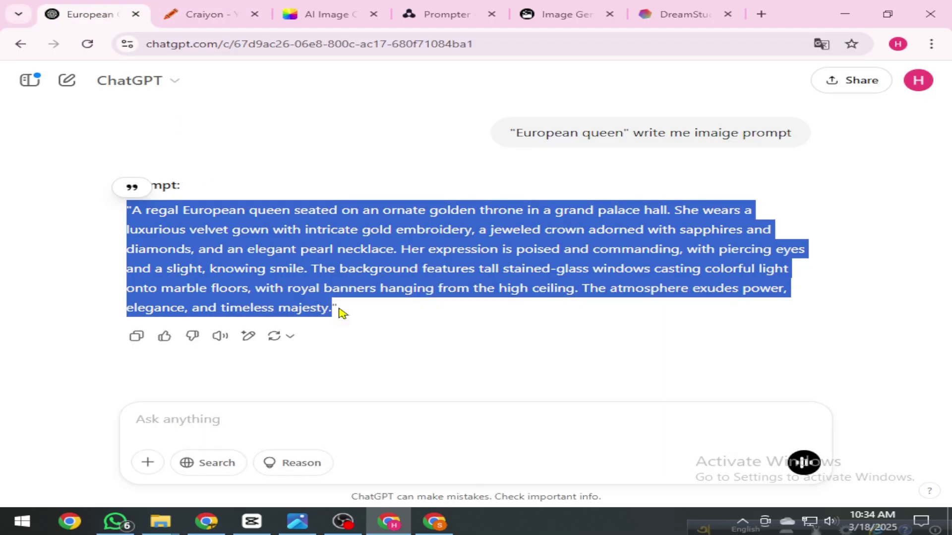
Step: Replace Craiyon's existing prompt "post" with the copied European queen prompt and start drawing the images
{"action": "left_click", "coordinate": [203, 13]}
{"action": "left_click_drag", "start_coordinate": [188, 382], "coordinate": [109, 381]}
{"action": "right_click", "coordinate": [133, 379]}
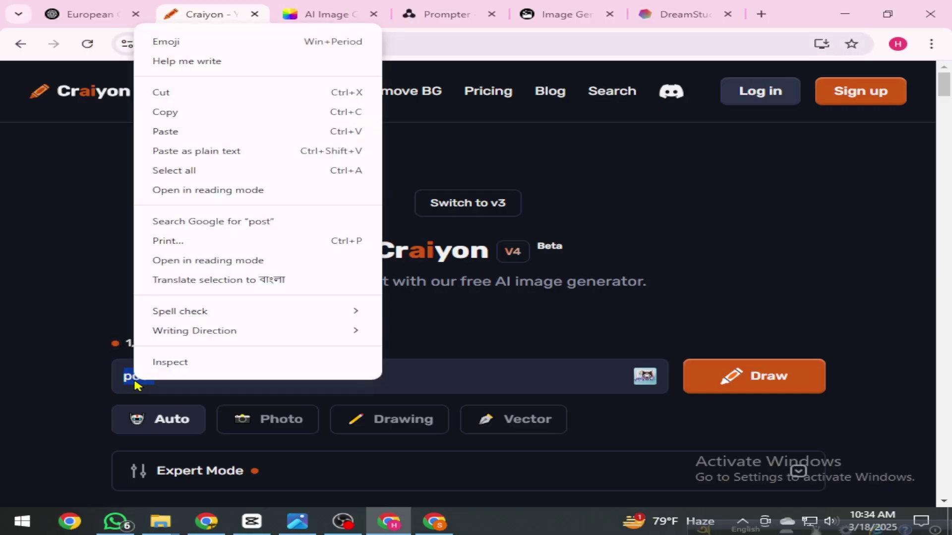
{"action": "left_click", "coordinate": [198, 130]}
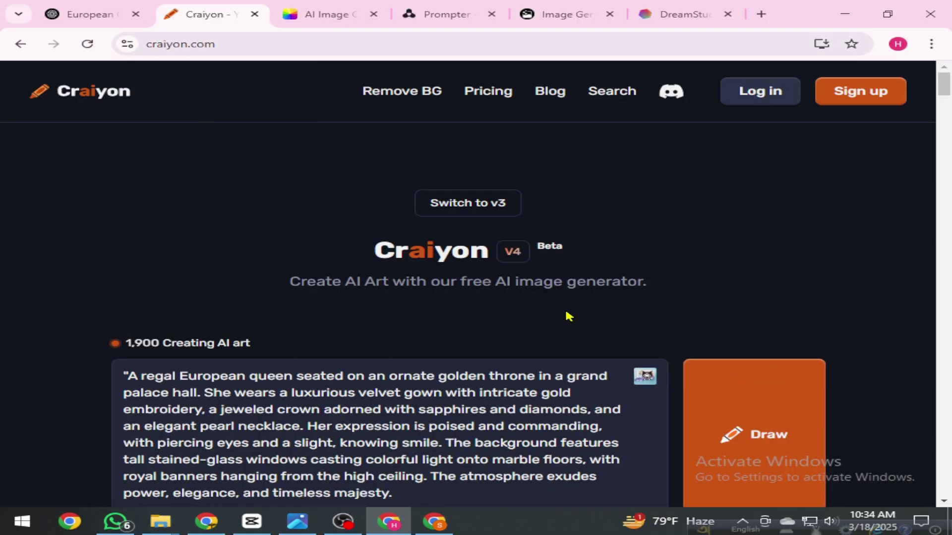
{"action": "scroll", "coordinate": [569, 316], "scroll_direction": "down", "scroll_amount": 4}
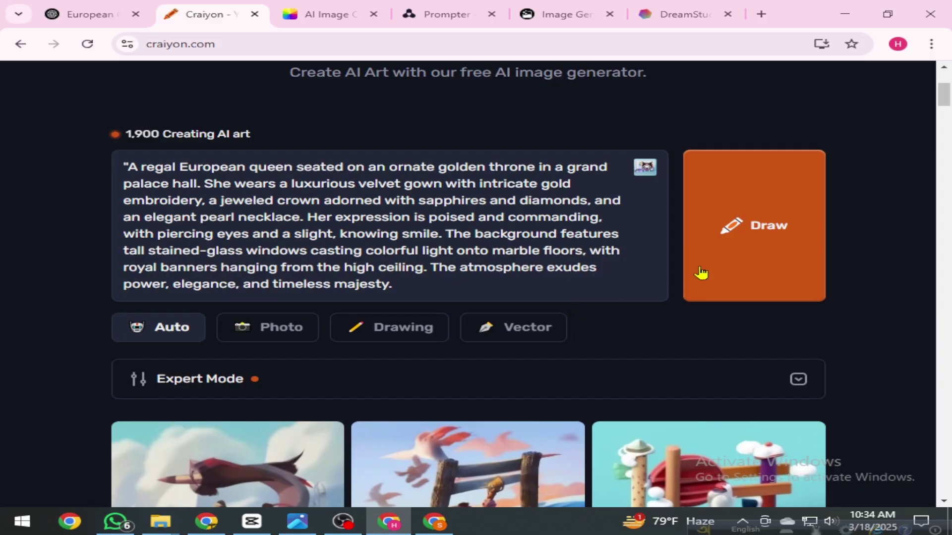
{"action": "left_click", "coordinate": [734, 251]}
{"action": "scroll", "coordinate": [578, 283], "scroll_direction": "down", "scroll_amount": 4}
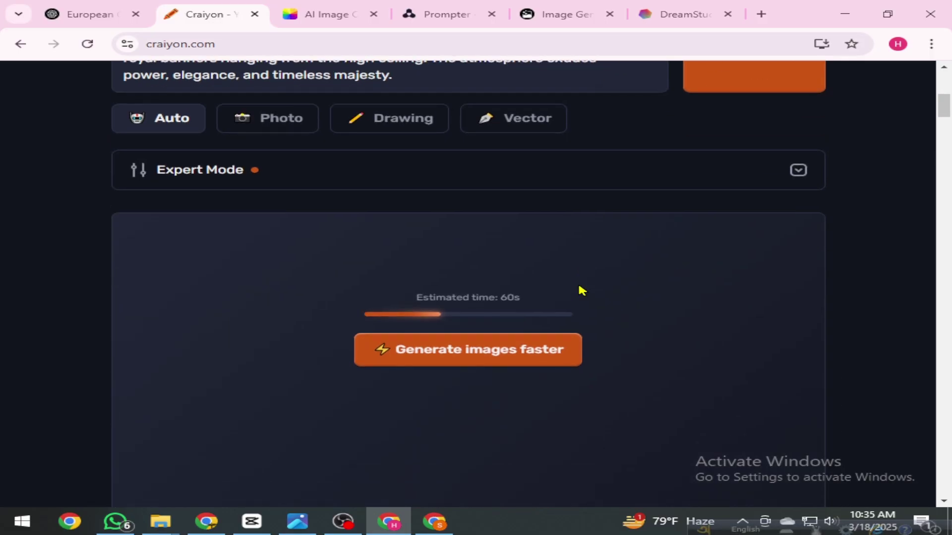
{"action": "scroll", "coordinate": [602, 292], "scroll_direction": "up", "scroll_amount": 4}
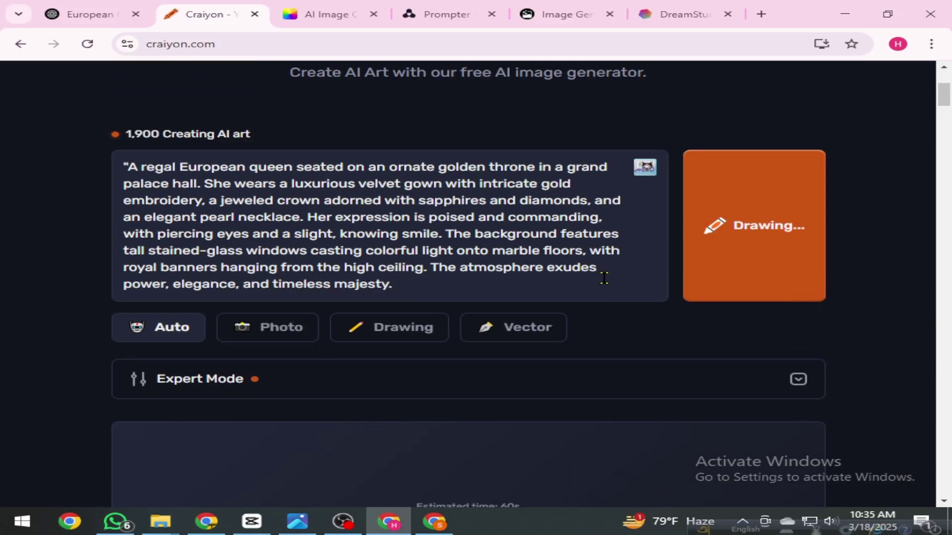
{"action": "scroll", "coordinate": [712, 287], "scroll_direction": "down", "scroll_amount": 4}
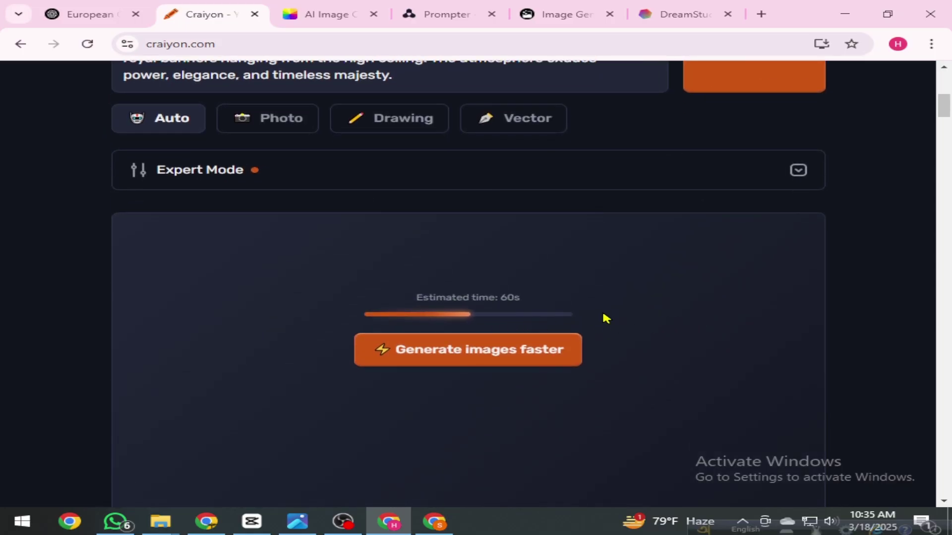
{"action": "scroll", "coordinate": [572, 288], "scroll_direction": "up", "scroll_amount": 4}
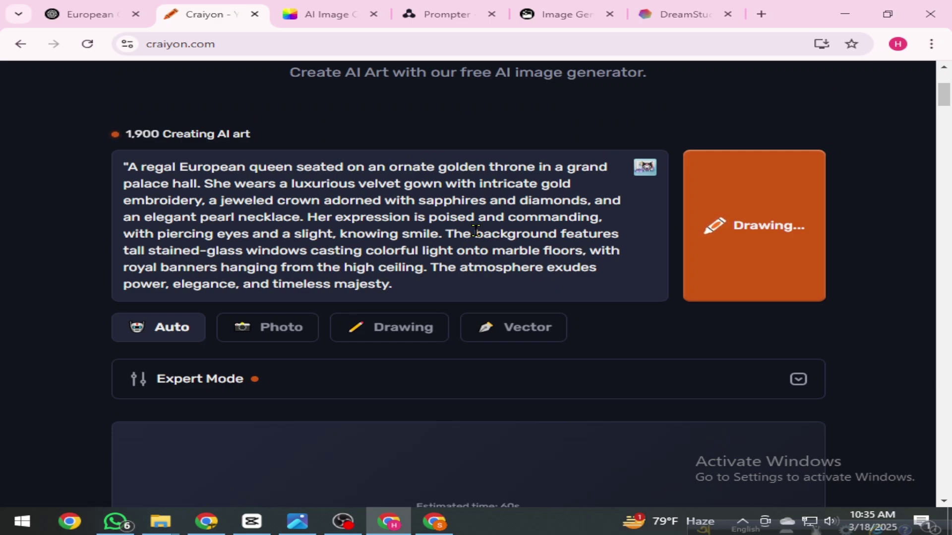
{"action": "scroll", "coordinate": [467, 257], "scroll_direction": "down", "scroll_amount": 5}
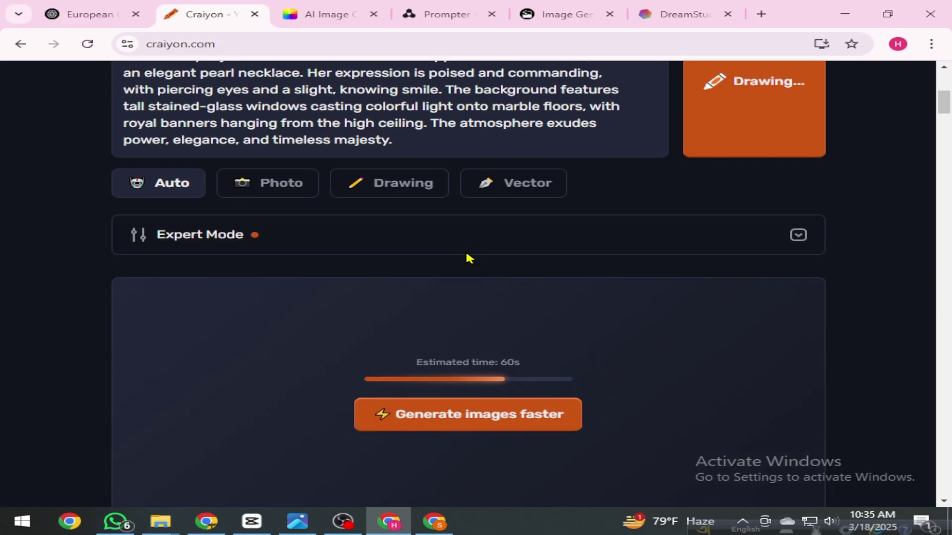
Step: Review the generated queen images and open the one of the white-haired queen seated on a golden throne
{"action": "scroll", "coordinate": [498, 305], "scroll_direction": "down", "scroll_amount": 5}
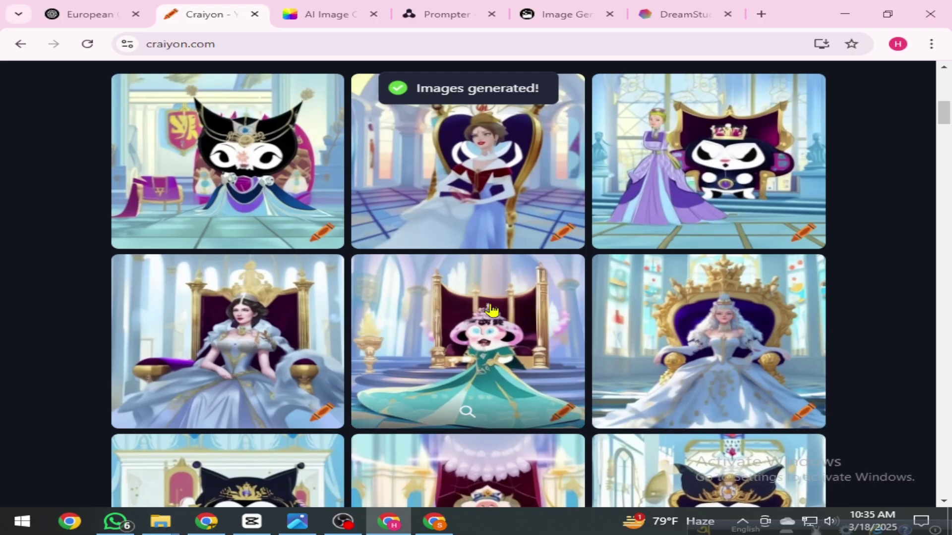
{"action": "scroll", "coordinate": [569, 315], "scroll_direction": "down", "scroll_amount": 1}
{"action": "scroll", "coordinate": [569, 316], "scroll_direction": "down", "scroll_amount": 3}
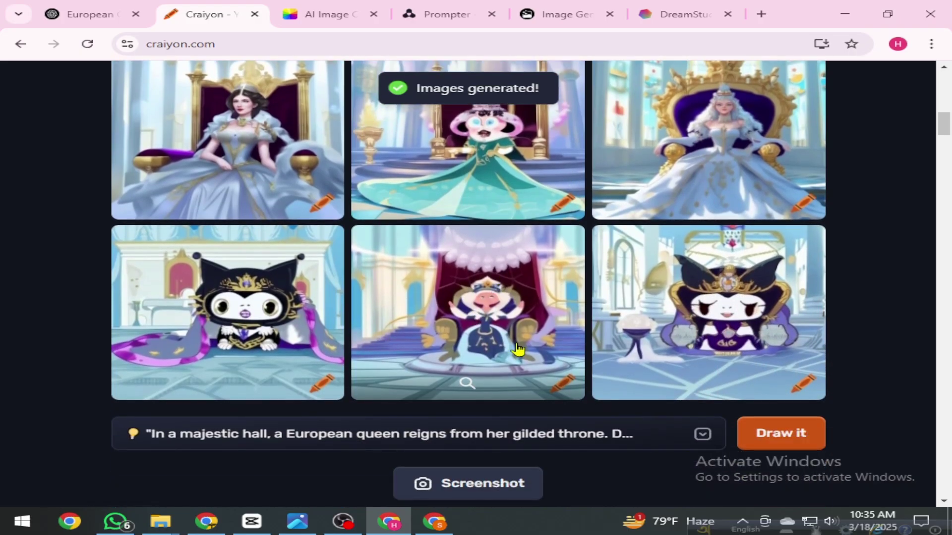
{"action": "scroll", "coordinate": [536, 350], "scroll_direction": "up", "scroll_amount": 3}
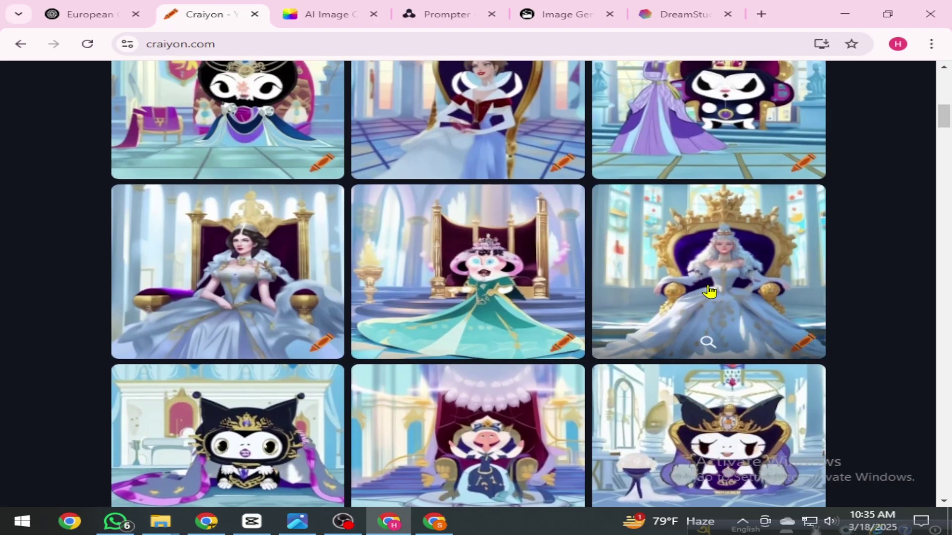
{"action": "scroll", "coordinate": [707, 293], "scroll_direction": "up", "scroll_amount": 2}
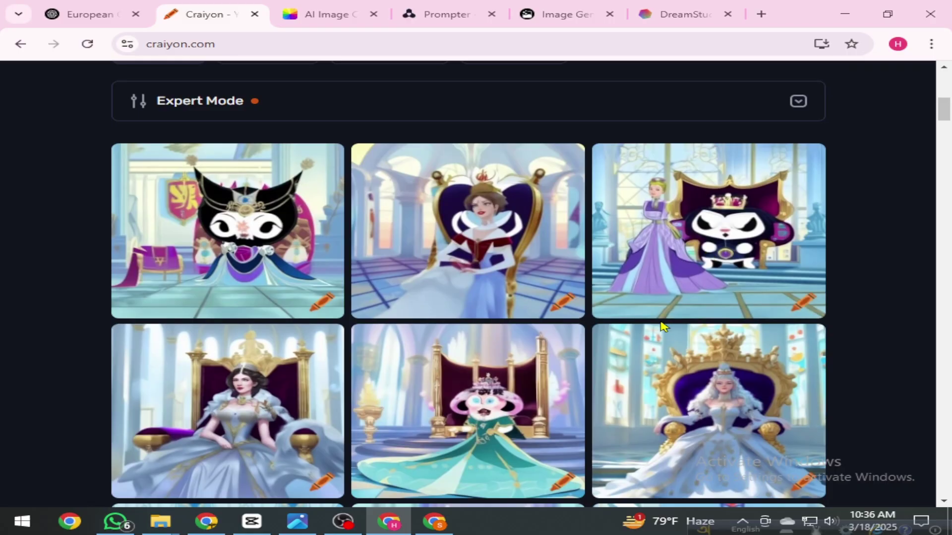
{"action": "scroll", "coordinate": [662, 322], "scroll_direction": "down", "scroll_amount": 3}
{"action": "scroll", "coordinate": [659, 288], "scroll_direction": "down", "scroll_amount": 1}
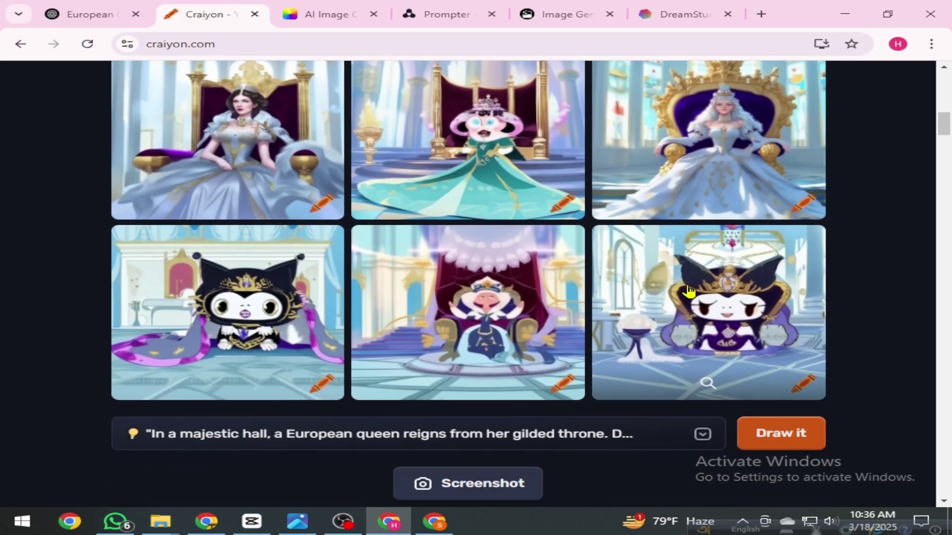
{"action": "scroll", "coordinate": [689, 293], "scroll_direction": "up", "scroll_amount": 2}
{"action": "left_click", "coordinate": [709, 268]}
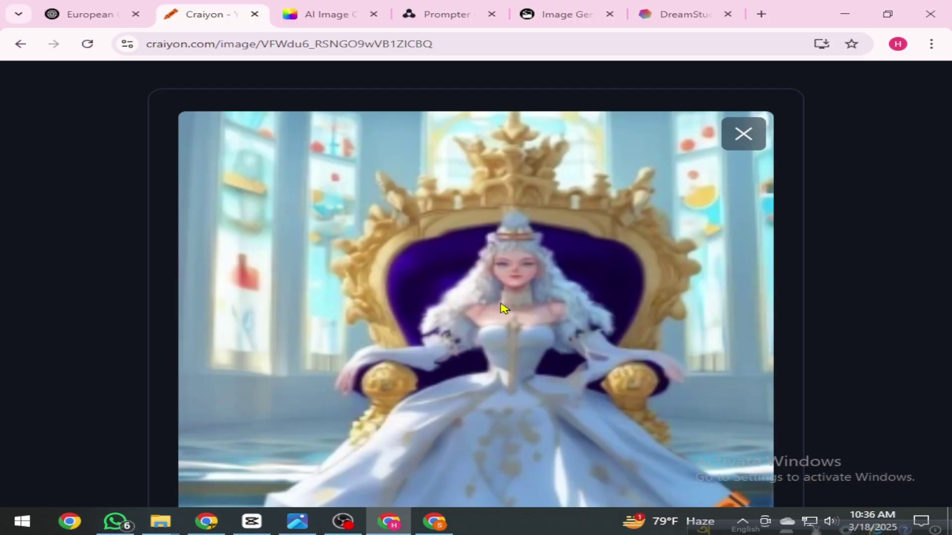
Step: Download the open golden-throne queen image from Craiyon with the free download option
{"action": "scroll", "coordinate": [673, 275], "scroll_direction": "down", "scroll_amount": 6}
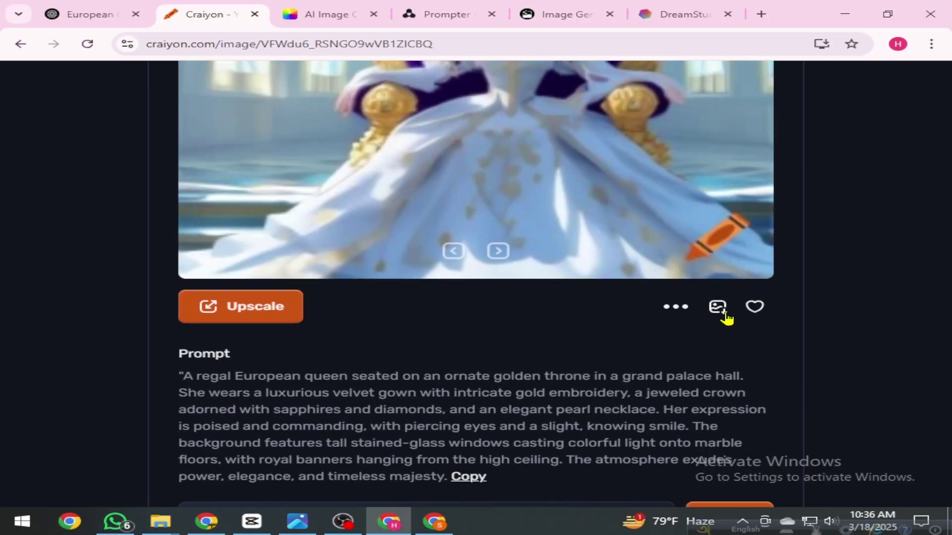
{"action": "left_click", "coordinate": [718, 308]}
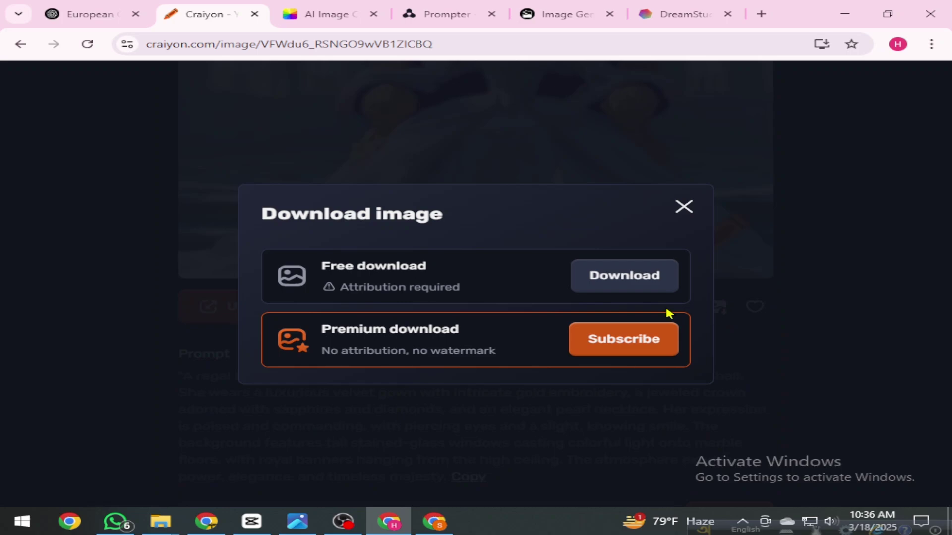
{"action": "left_click", "coordinate": [649, 285]}
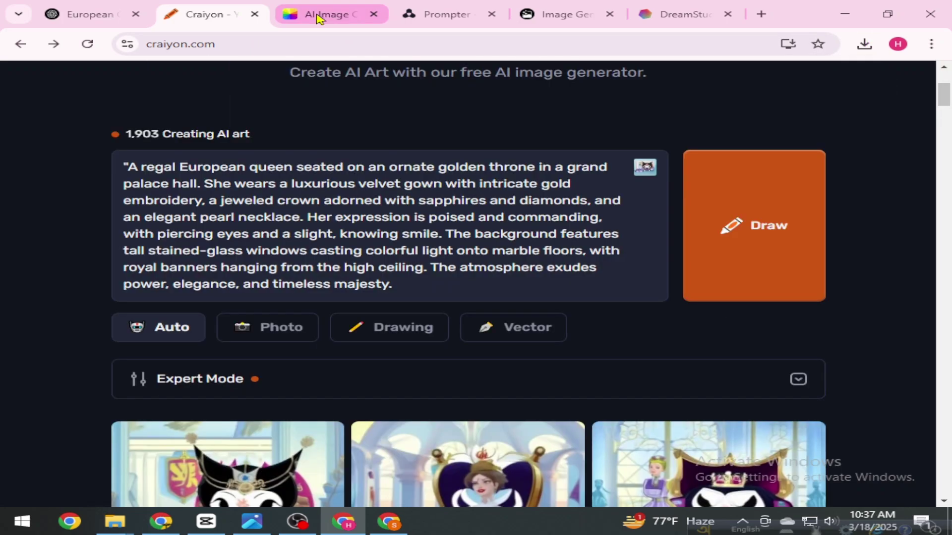
Step: Go to the already open Fotor AI image creator page and copy its web address
{"action": "left_click", "coordinate": [320, 14]}
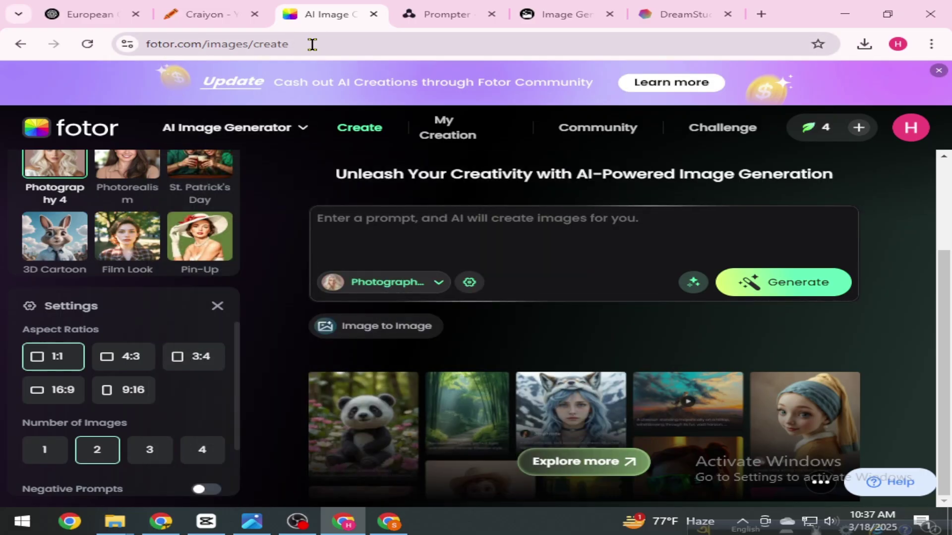
{"action": "left_click_drag", "start_coordinate": [289, 42], "coordinate": [143, 43]}
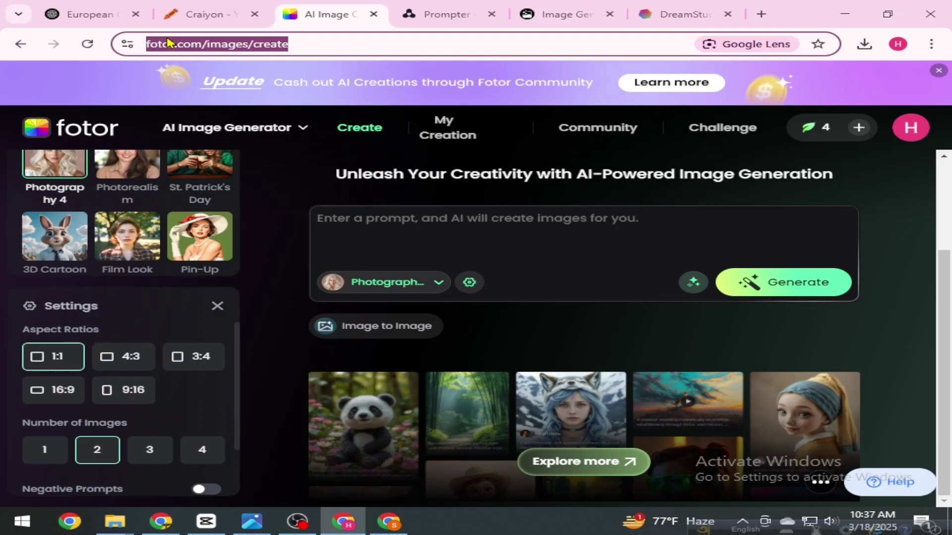
{"action": "right_click", "coordinate": [167, 43]}
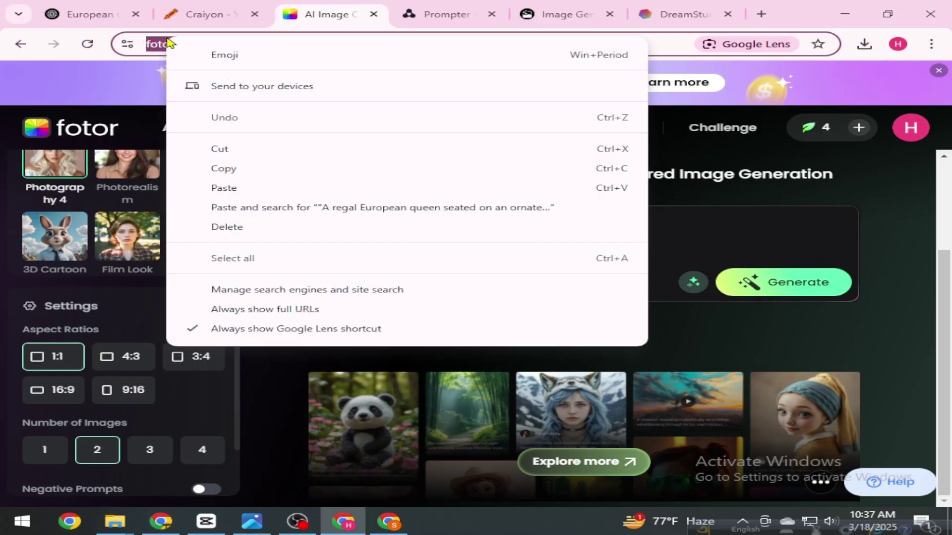
{"action": "left_click", "coordinate": [224, 168]}
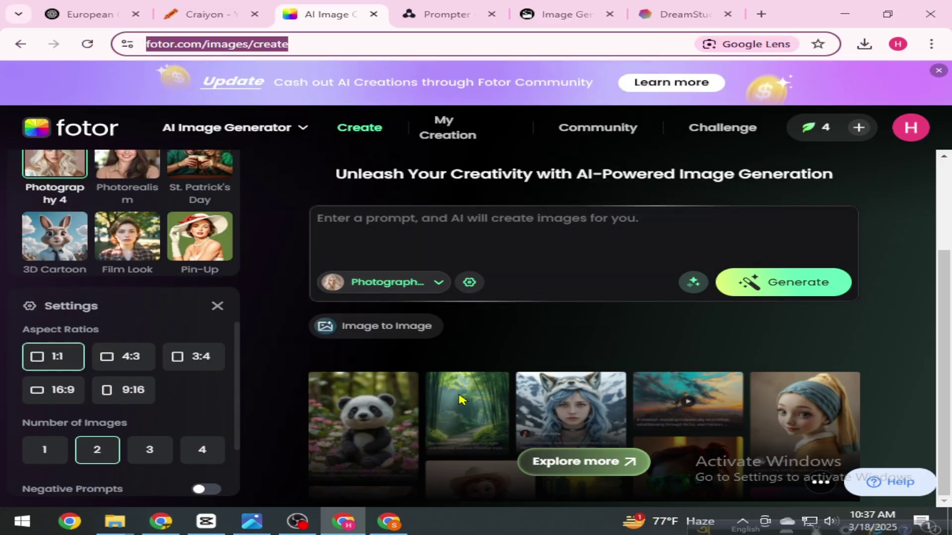
Step: Switch to the second Chrome window and load the copied Fotor address in a new tab
{"action": "left_click", "coordinate": [389, 521]}
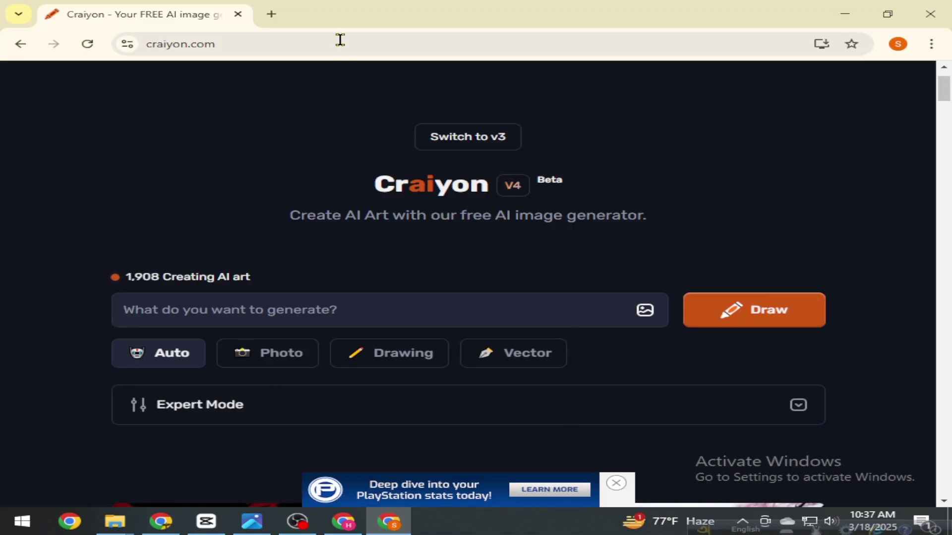
{"action": "left_click", "coordinate": [273, 13]}
{"action": "right_click", "coordinate": [276, 42]}
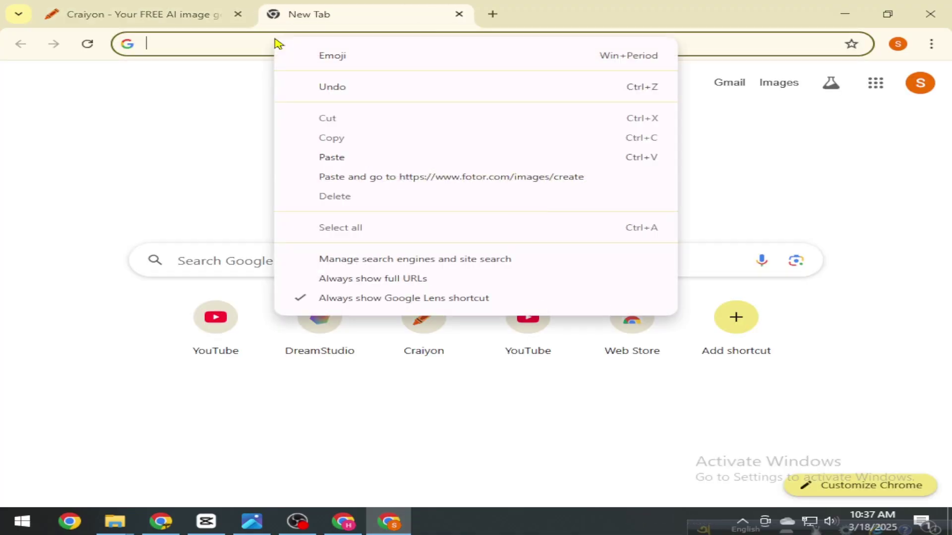
{"action": "left_click", "coordinate": [398, 185]}
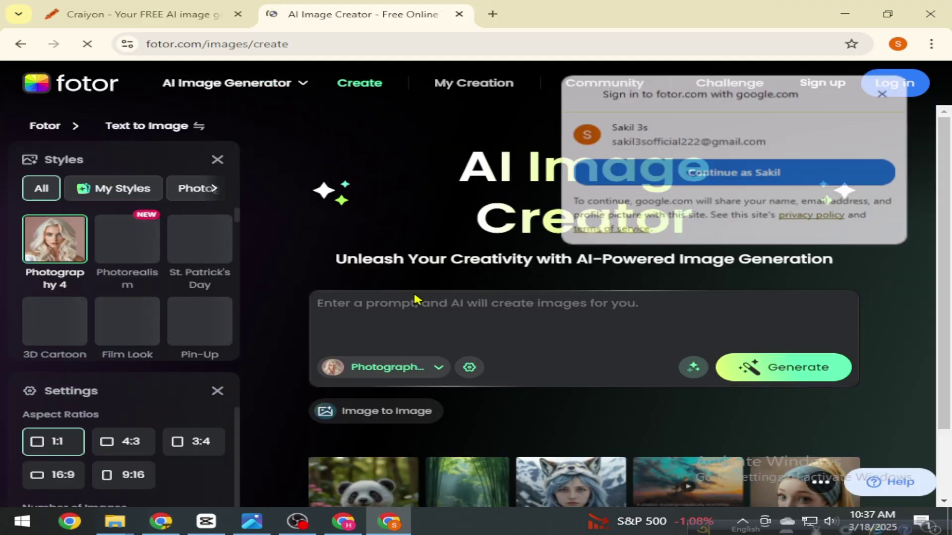
Step: Dismiss the Google sign-in prompt, sign up for Fotor with the listed Google account, and accept the welcome notice to start generating
{"action": "left_click", "coordinate": [883, 93]}
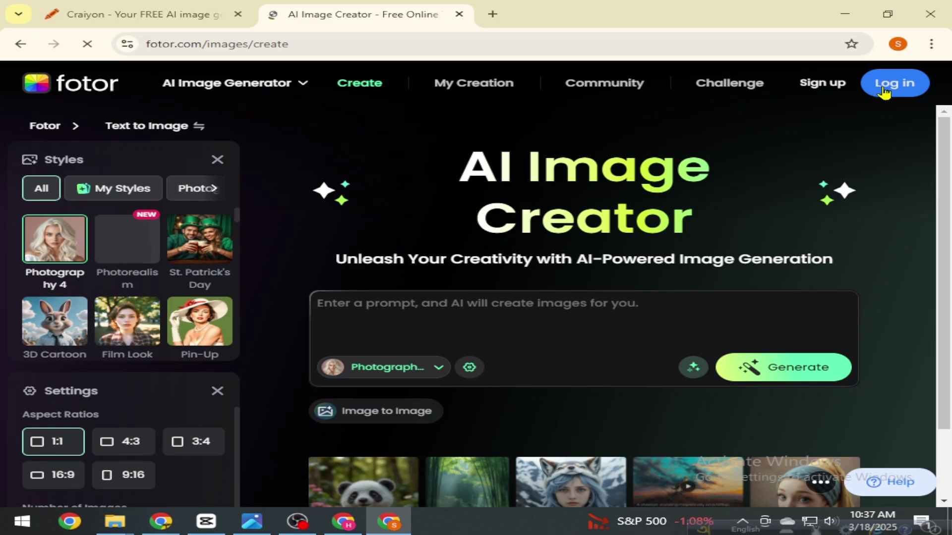
{"action": "left_click", "coordinate": [835, 88]}
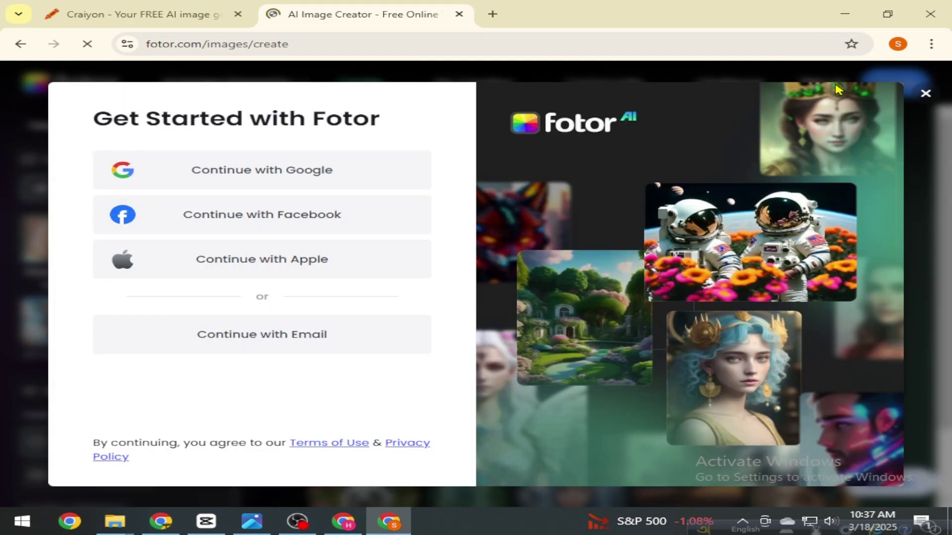
{"action": "left_click", "coordinate": [258, 174]}
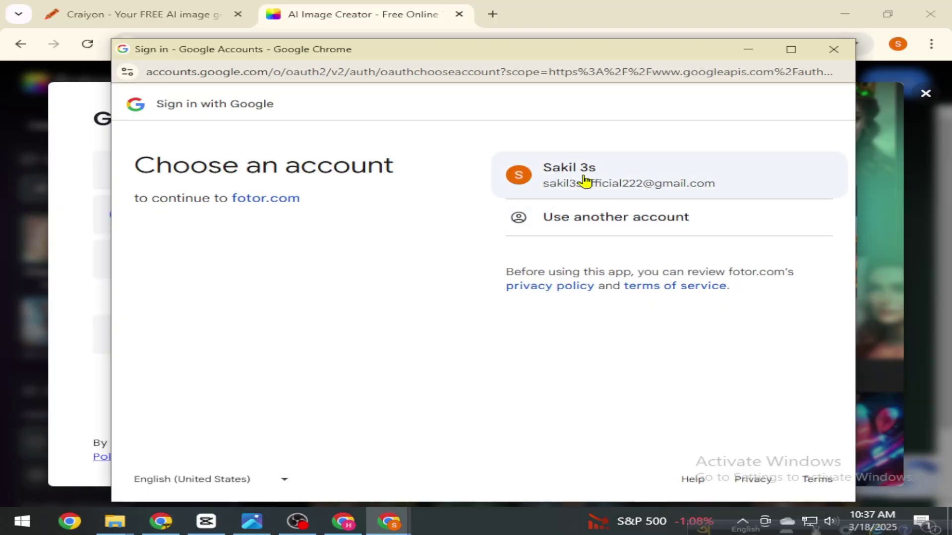
{"action": "left_click", "coordinate": [586, 180]}
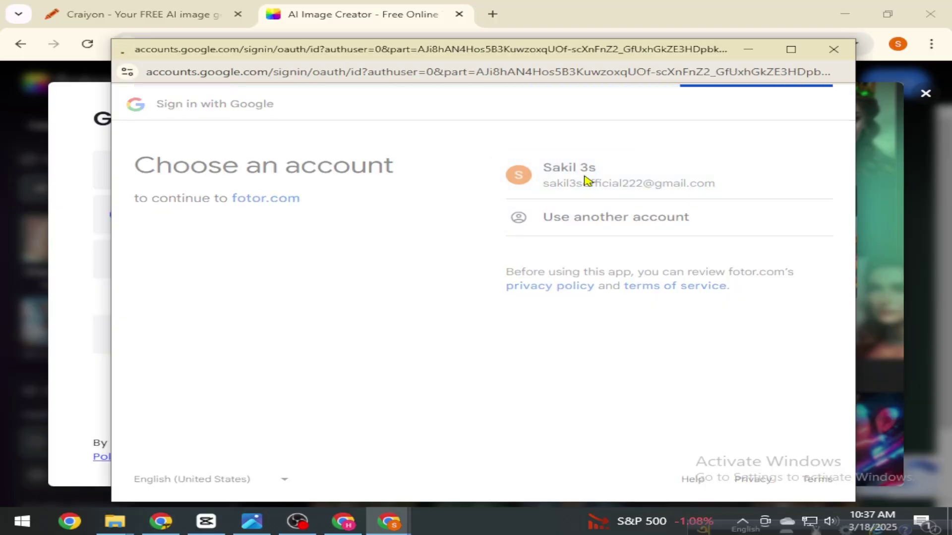
{"action": "left_click", "coordinate": [758, 294]}
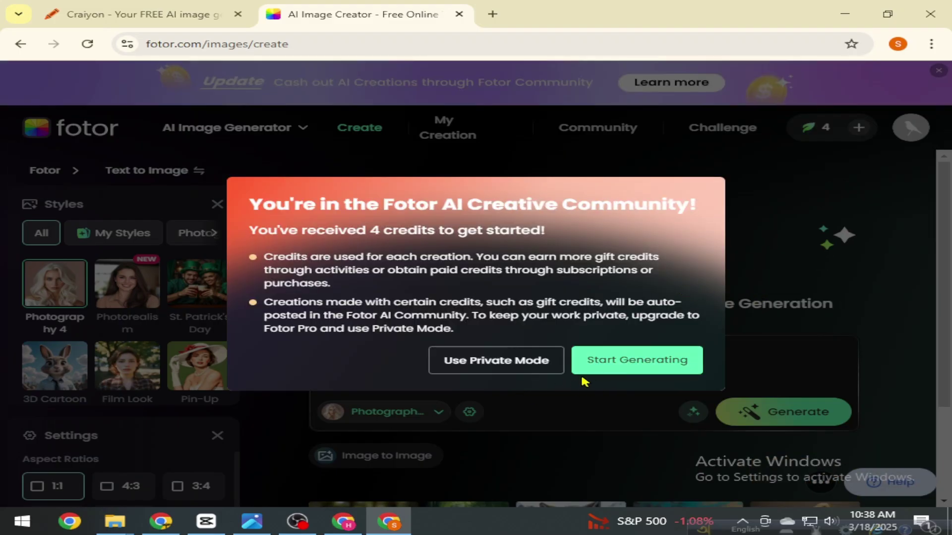
{"action": "left_click", "coordinate": [610, 363]}
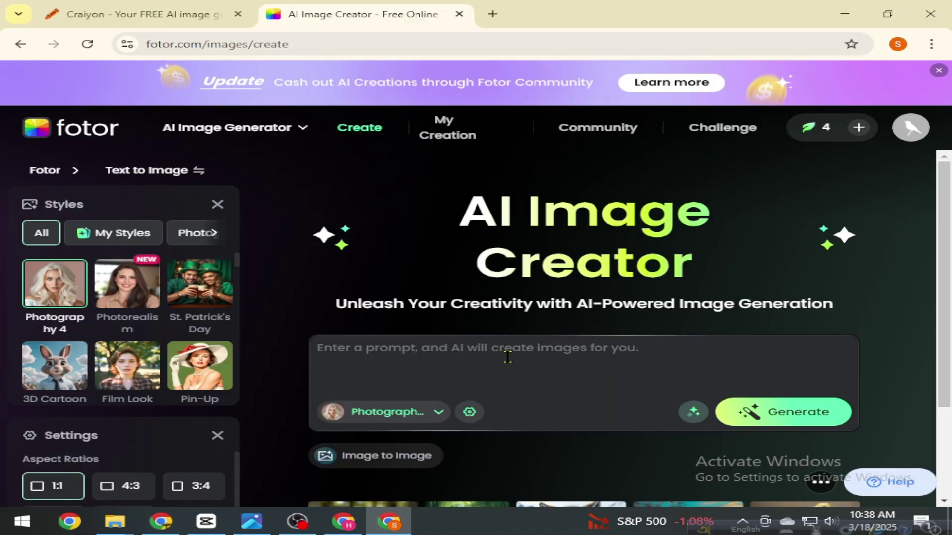
{"action": "left_click", "coordinate": [420, 352]}
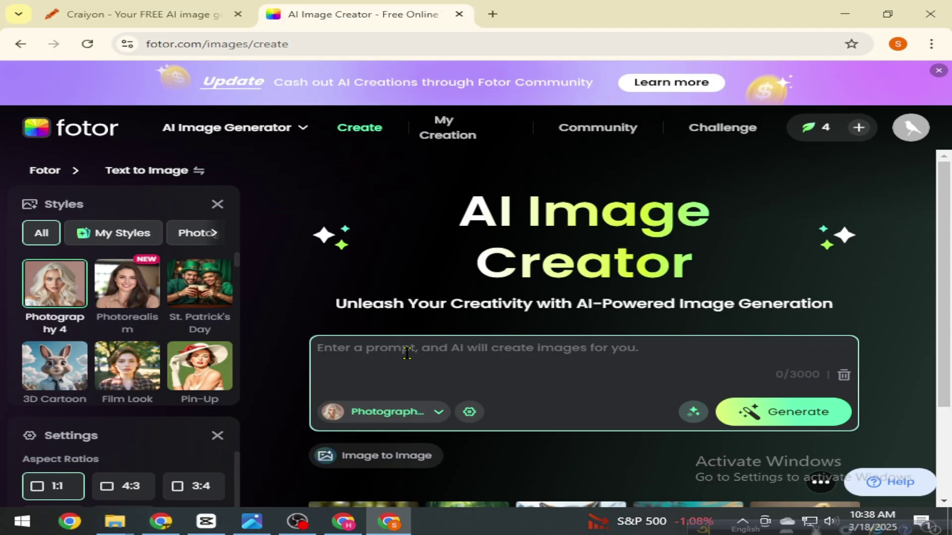
{"action": "right_click", "coordinate": [407, 353]}
{"action": "left_click", "coordinate": [447, 199]}
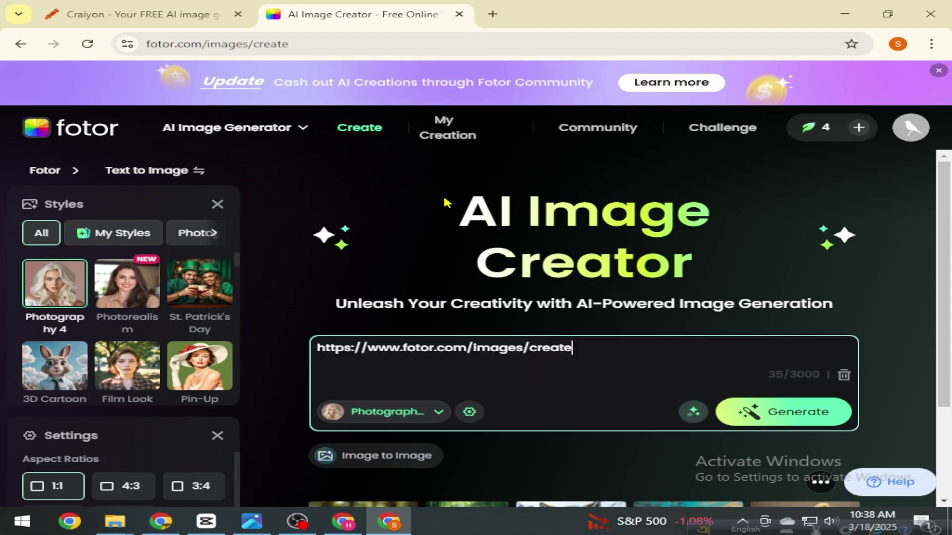
{"action": "left_click_drag", "start_coordinate": [573, 348], "coordinate": [244, 355]}
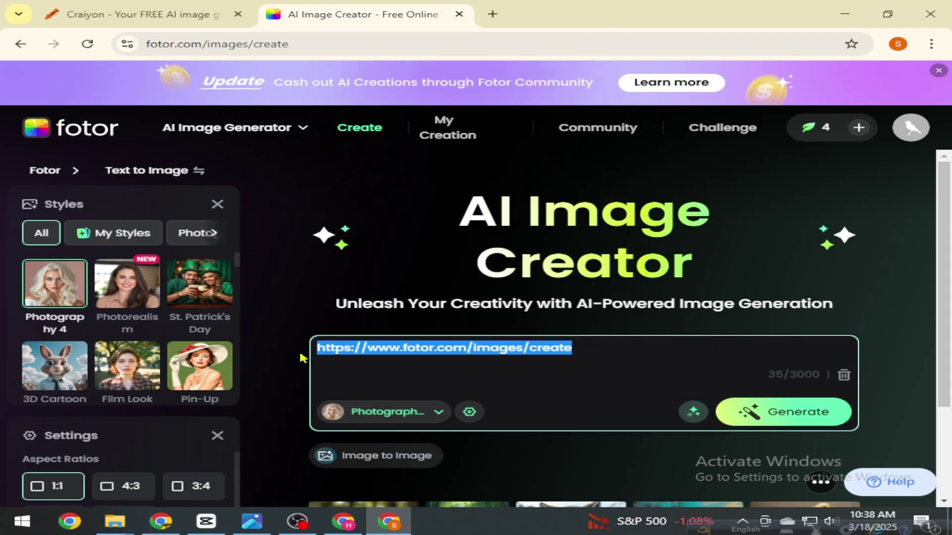
Step: Return to the ChatGPT conversation in the first Chrome window and copy the selected European queen prompt once more
{"action": "left_click", "coordinate": [343, 522]}
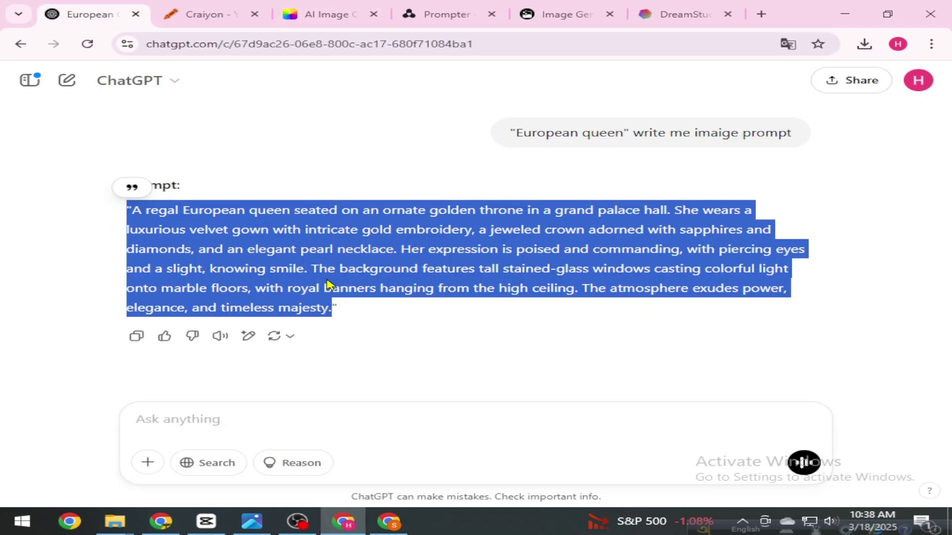
{"action": "right_click", "coordinate": [275, 266]}
{"action": "left_click", "coordinate": [304, 278]}
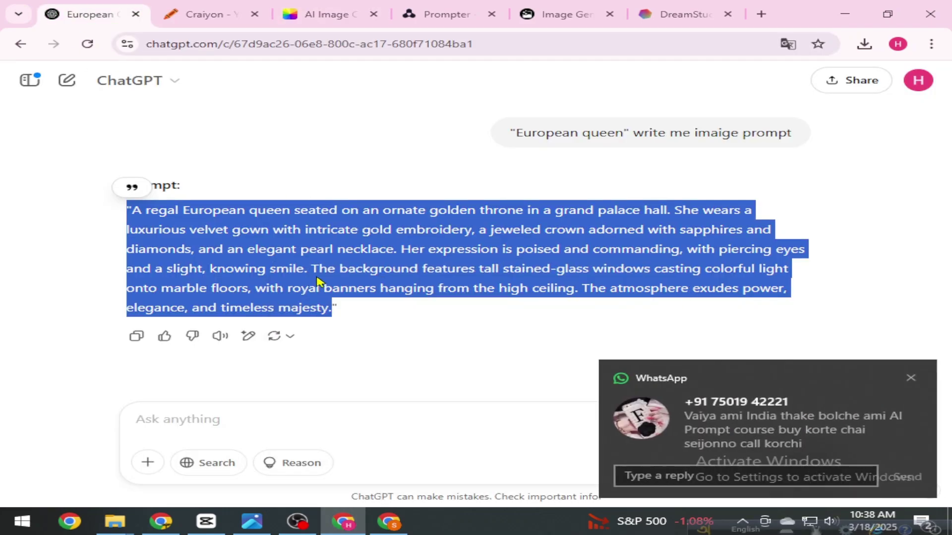
Step: Paste the copied European queen prompt into the prompt box of Fotor's AI image creator in the first Chrome window
{"action": "left_click", "coordinate": [287, 11]}
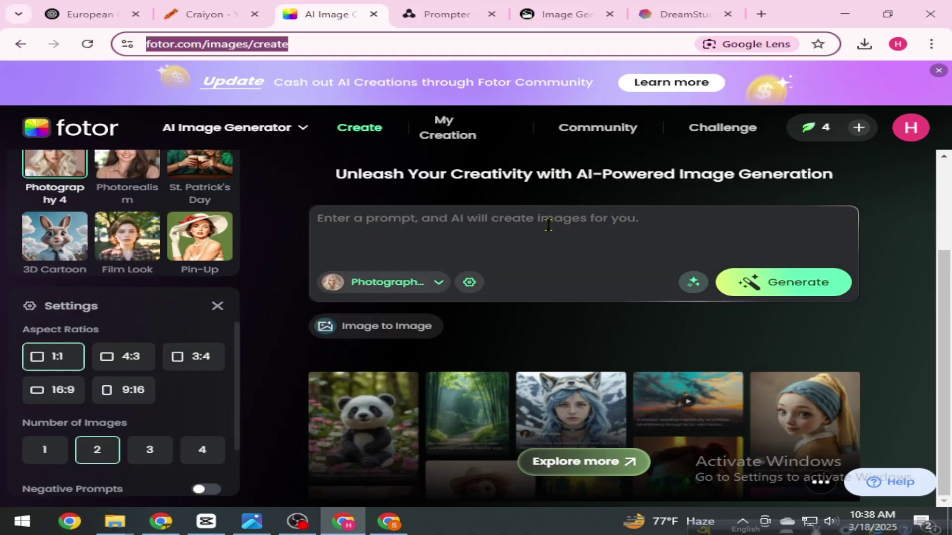
{"action": "left_click", "coordinate": [403, 223]}
{"action": "right_click", "coordinate": [404, 223]}
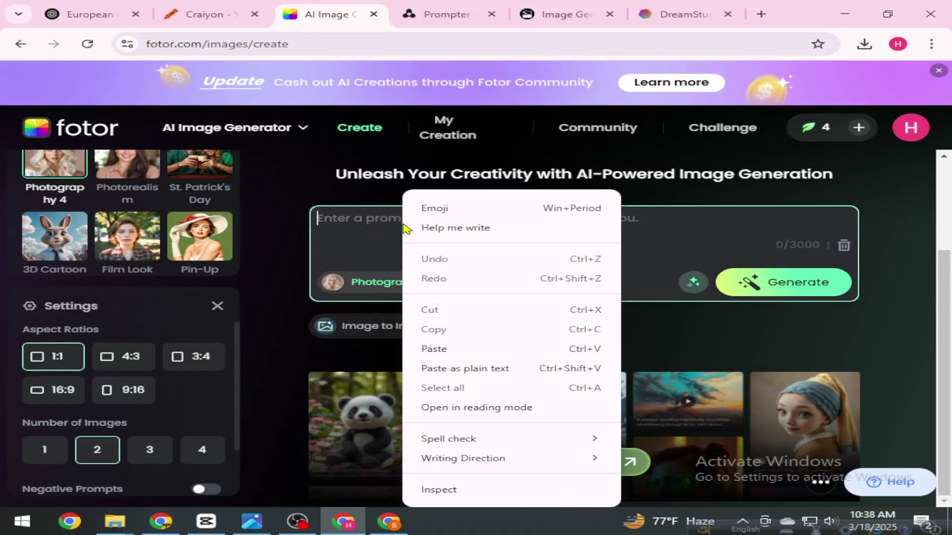
{"action": "left_click", "coordinate": [439, 355]}
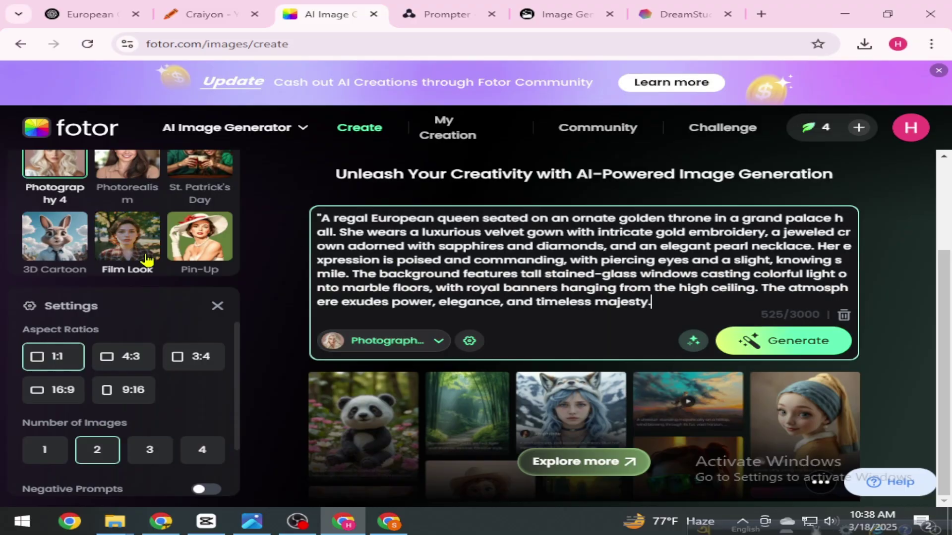
Step: Try the Photorealism and St. Patrick's Day styles, and go back to the Photography 4 style
{"action": "scroll", "coordinate": [398, 265], "scroll_direction": "up", "scroll_amount": 3}
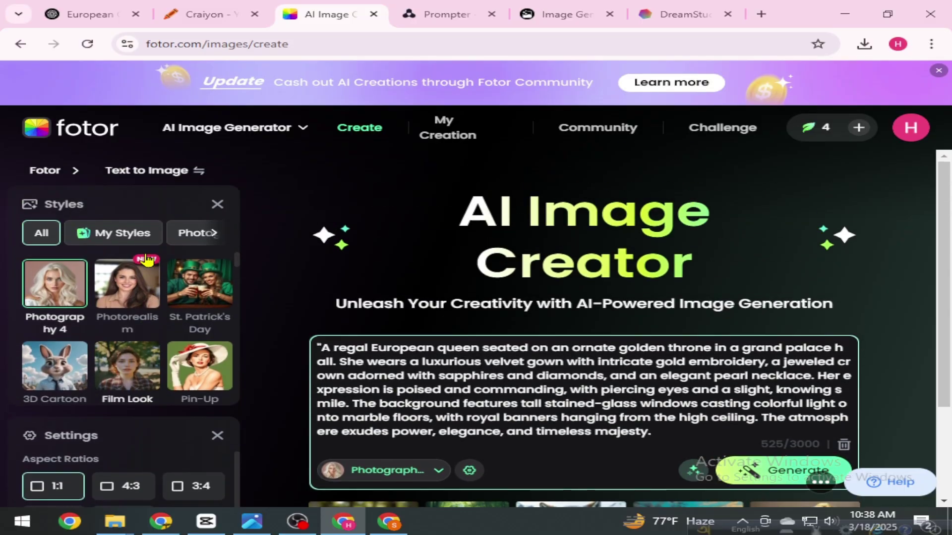
{"action": "left_click", "coordinate": [114, 295]}
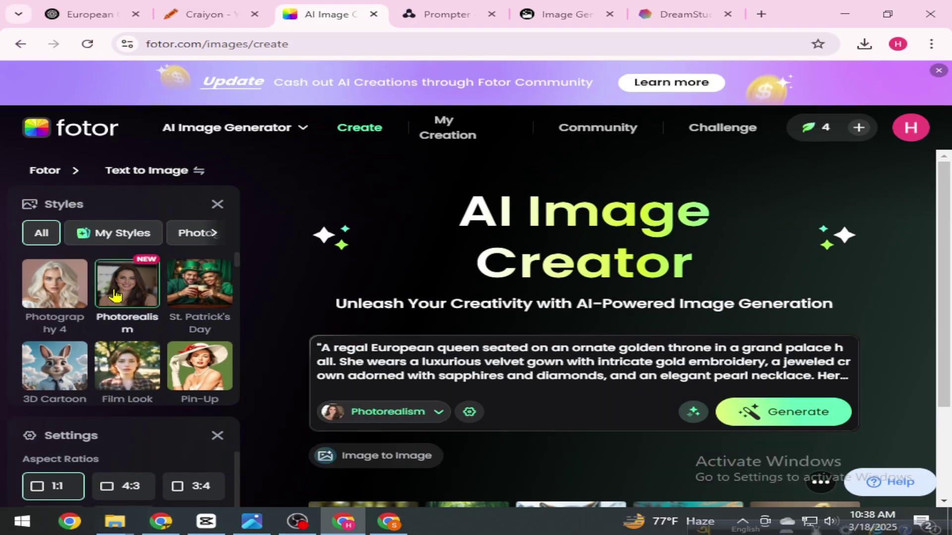
{"action": "left_click", "coordinate": [213, 289]}
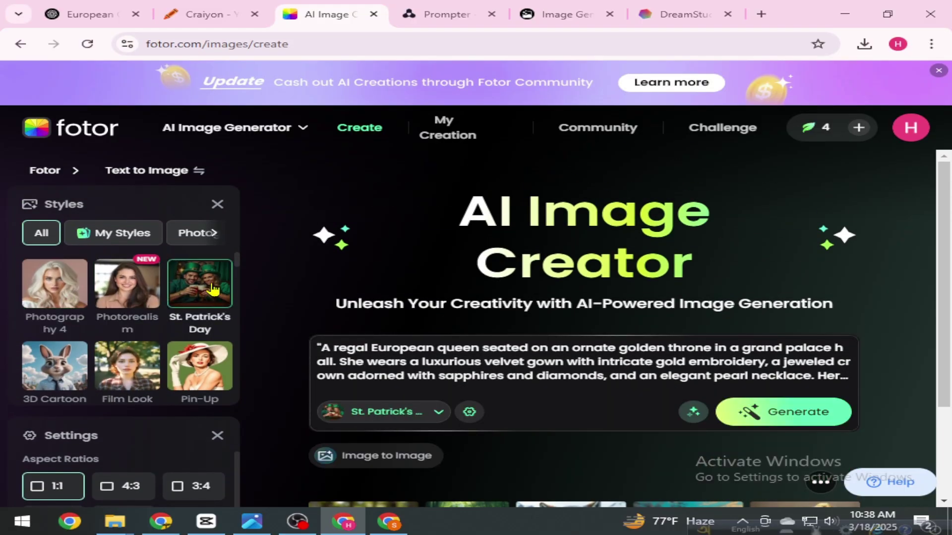
{"action": "left_click", "coordinate": [127, 286]}
{"action": "left_click", "coordinate": [75, 287]}
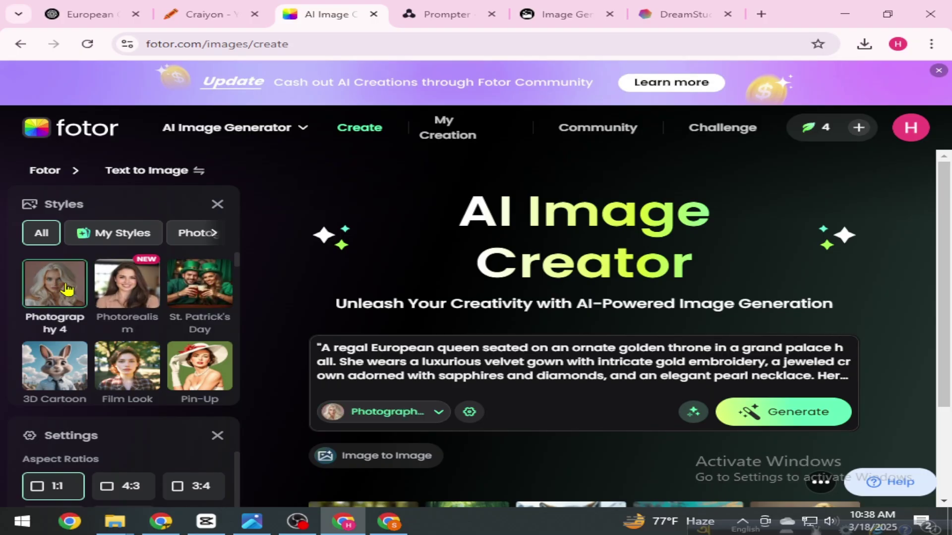
Step: Look through the remaining styles and the image settings, and set the aspect ratio to 9:16
{"action": "scroll", "coordinate": [170, 288], "scroll_direction": "down", "scroll_amount": 2}
{"action": "scroll", "coordinate": [213, 346], "scroll_direction": "down", "scroll_amount": 4}
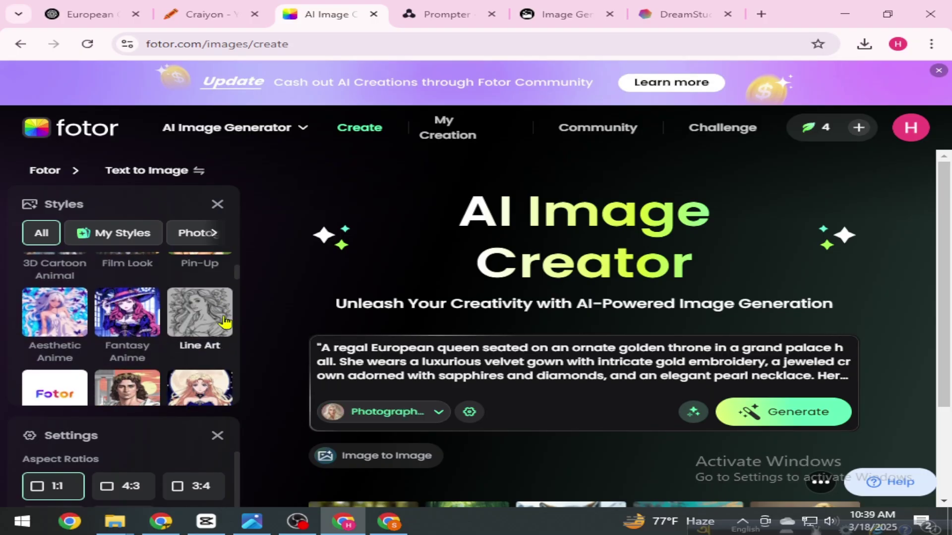
{"action": "scroll", "coordinate": [238, 364], "scroll_direction": "down", "scroll_amount": 3}
{"action": "scroll", "coordinate": [277, 347], "scroll_direction": "down", "scroll_amount": 3}
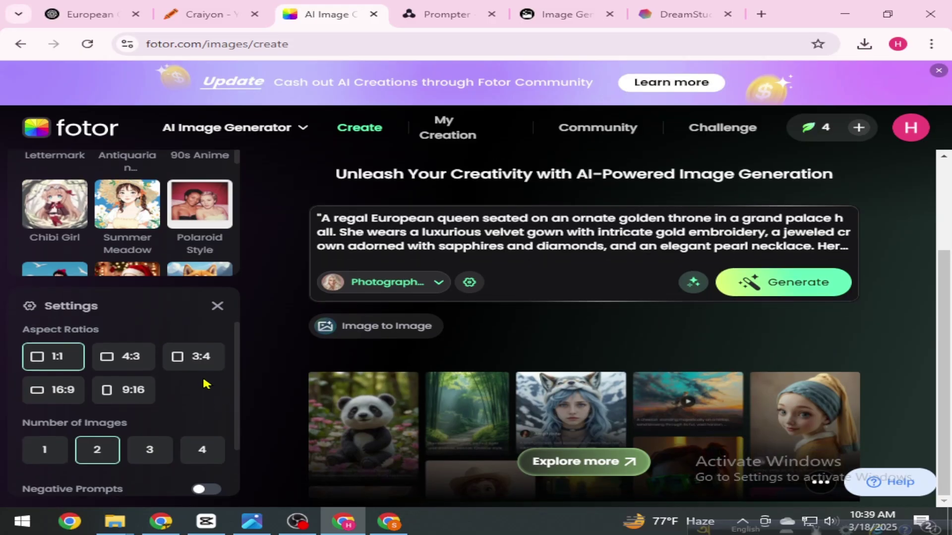
{"action": "scroll", "coordinate": [141, 381], "scroll_direction": "down", "scroll_amount": 2}
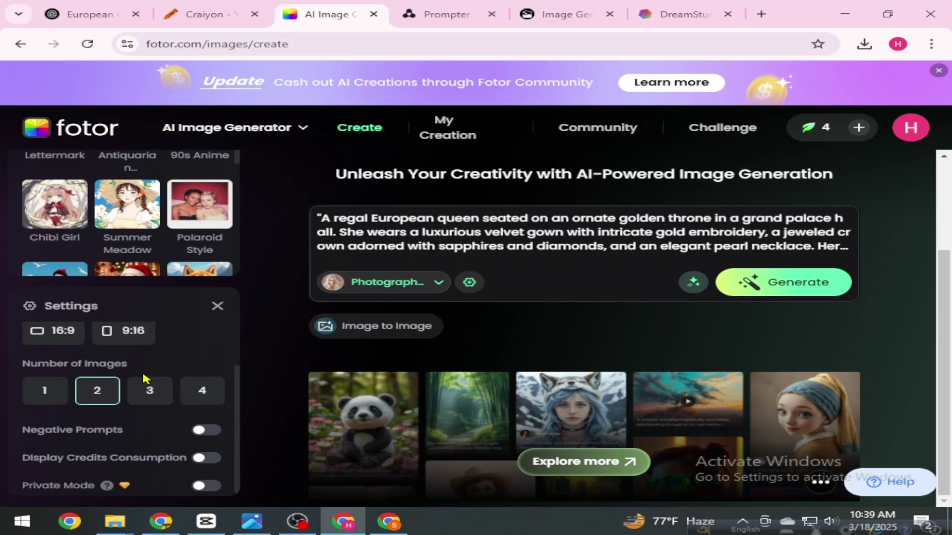
{"action": "scroll", "coordinate": [144, 379], "scroll_direction": "up", "scroll_amount": 2}
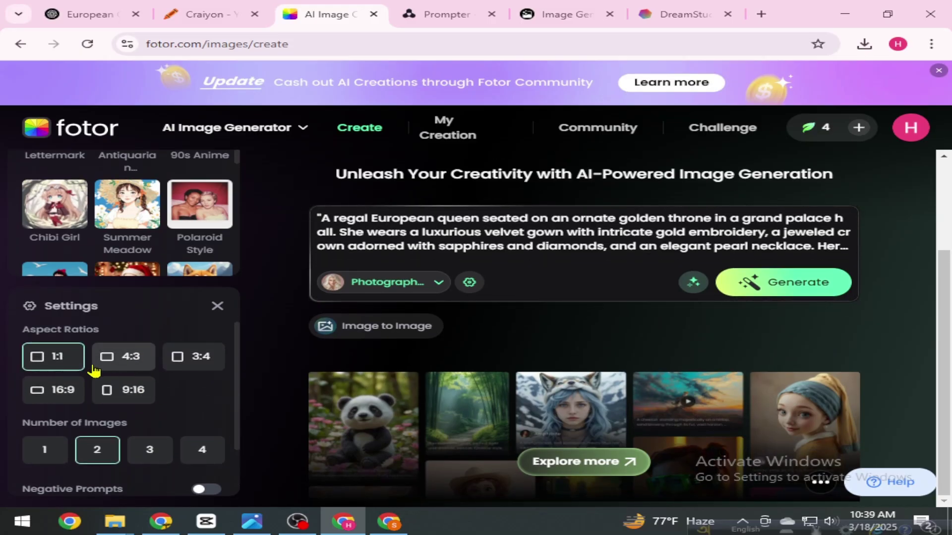
{"action": "left_click", "coordinate": [130, 393]}
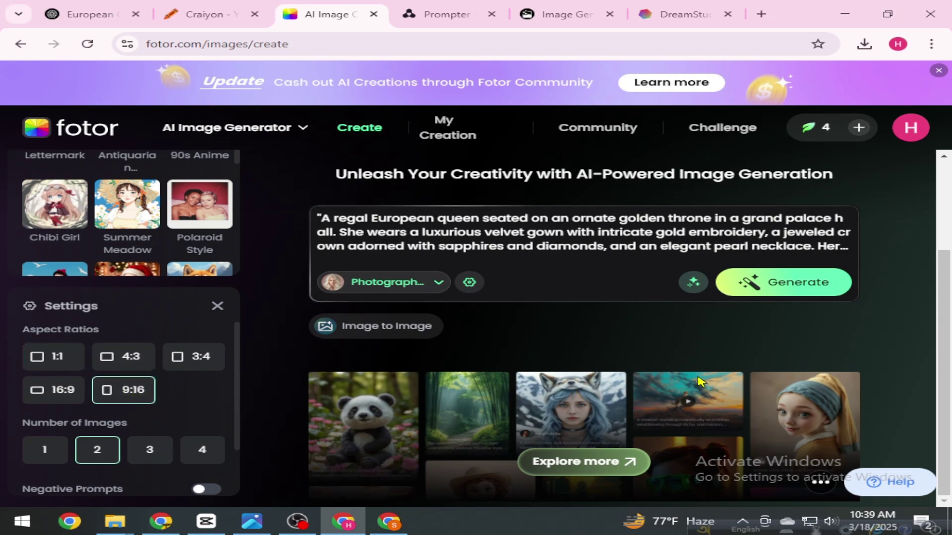
Step: Generate the queen images in Fotor and open the one of the grey-haired queen in a dark embroidered gown
{"action": "left_click", "coordinate": [793, 286]}
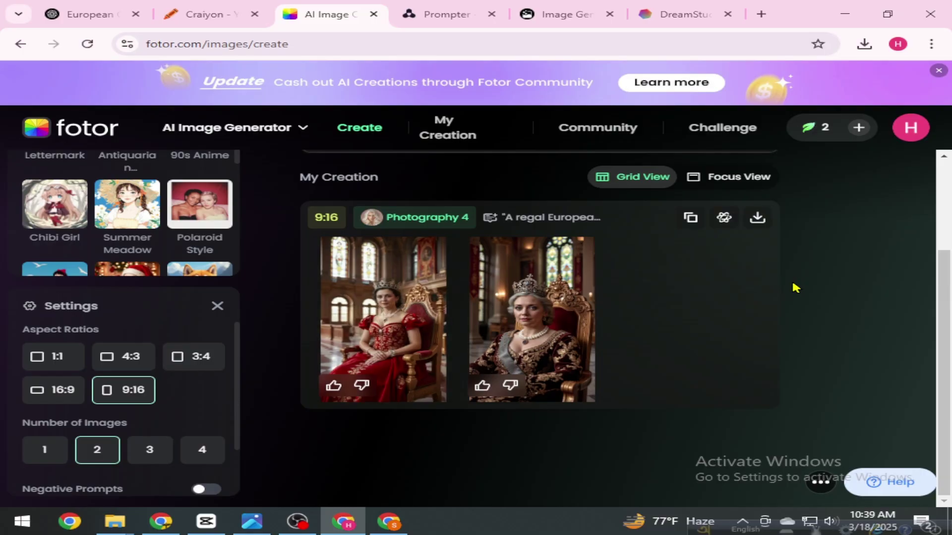
{"action": "left_click", "coordinate": [512, 335]}
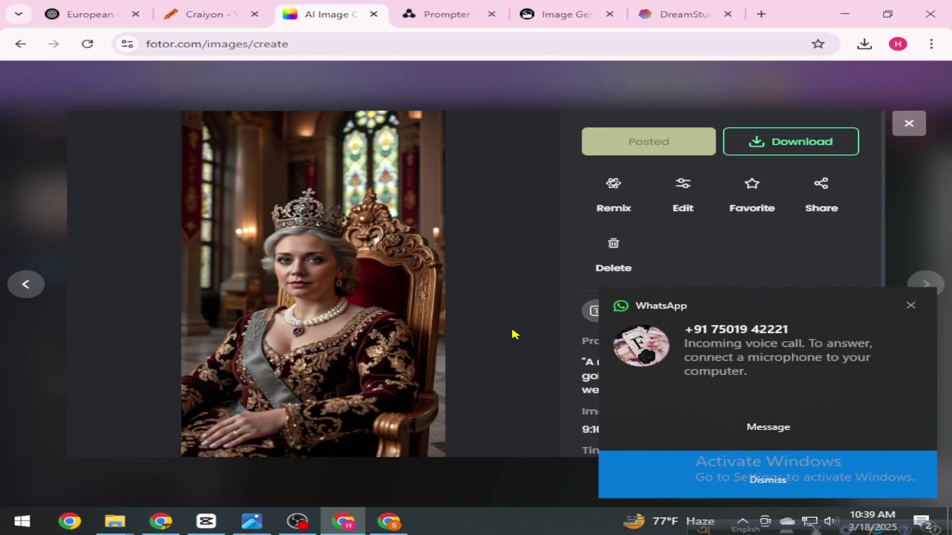
Step: Dismiss the incoming call notification and download the image of the grey-haired queen from Fotor
{"action": "left_click", "coordinate": [910, 305]}
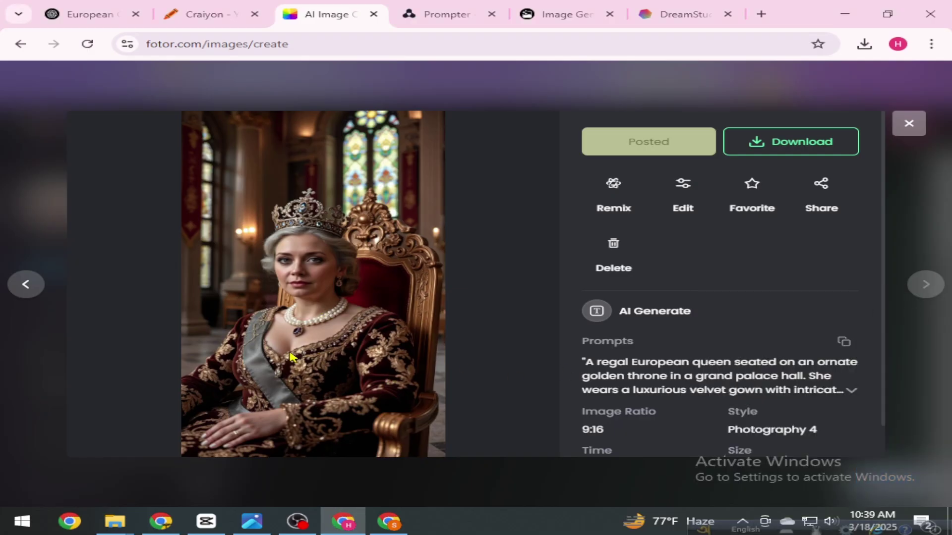
{"action": "left_click", "coordinate": [781, 144]}
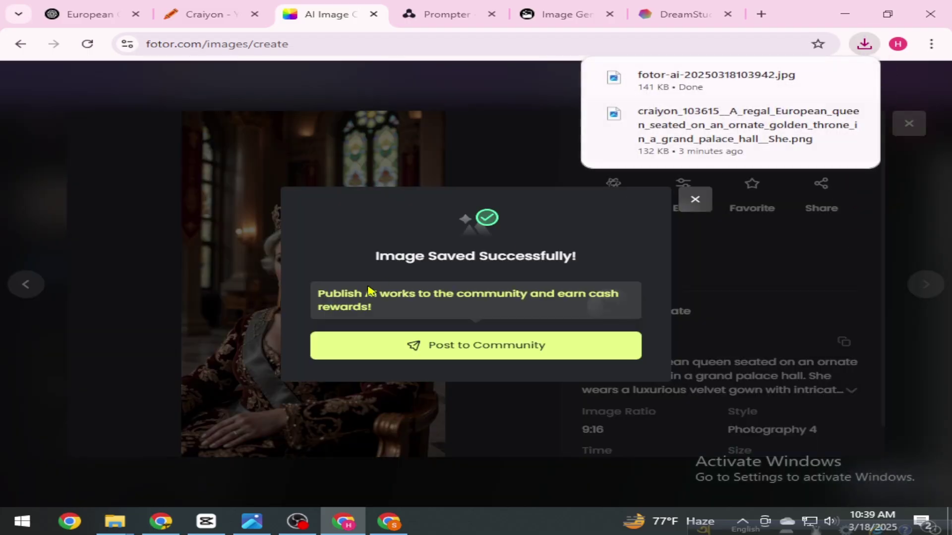
{"action": "left_click", "coordinate": [695, 199]}
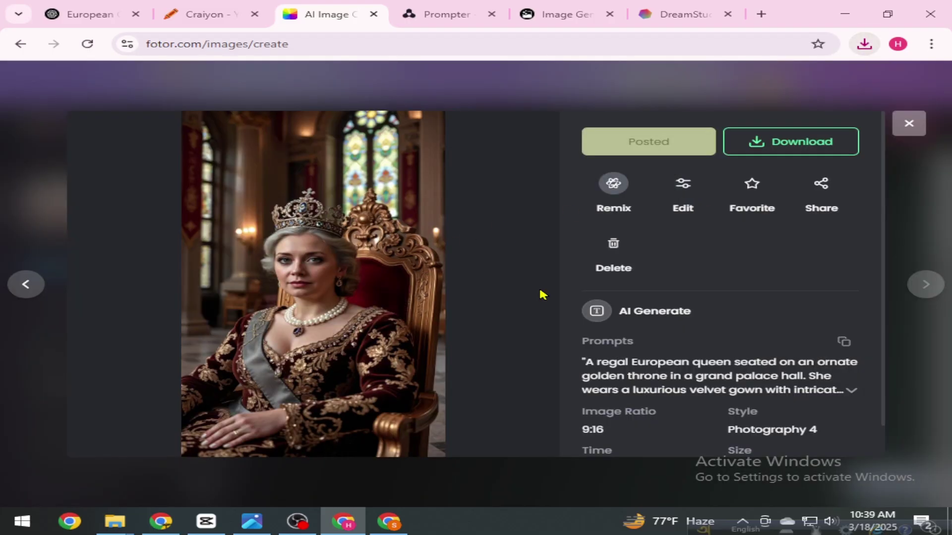
Step: View the other generated image, the queen in the red gown, and close the image viewer
{"action": "left_click", "coordinate": [26, 284]}
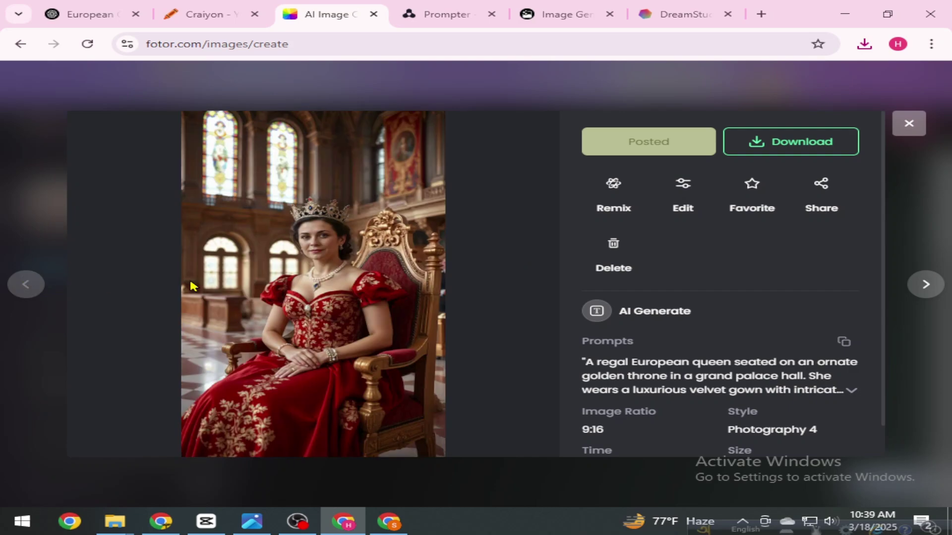
{"action": "left_click_drag", "start_coordinate": [382, 340], "coordinate": [458, 385]}
{"action": "left_click", "coordinate": [909, 124]}
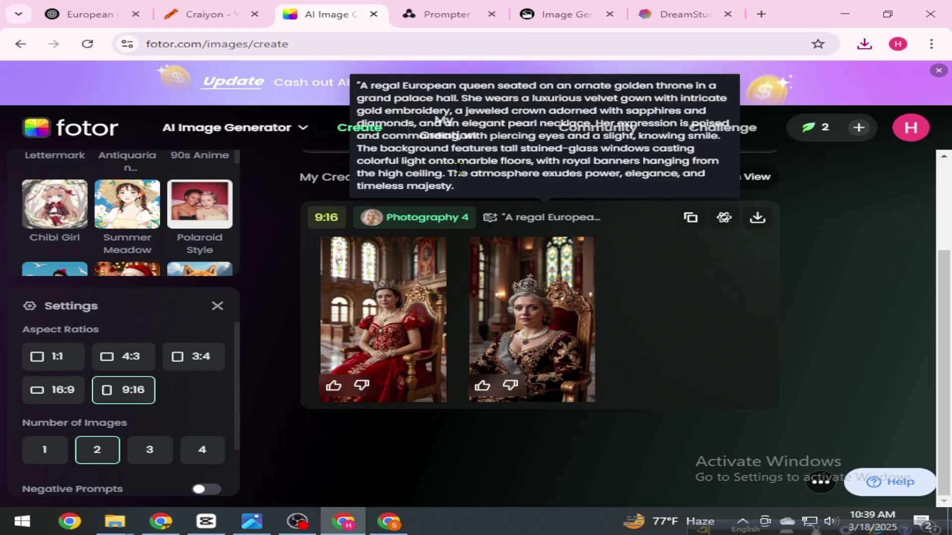
Step: Copy the address of Artbreeder's Prompter page and open it in a new tab of the second Chrome window
{"action": "left_click", "coordinate": [435, 15]}
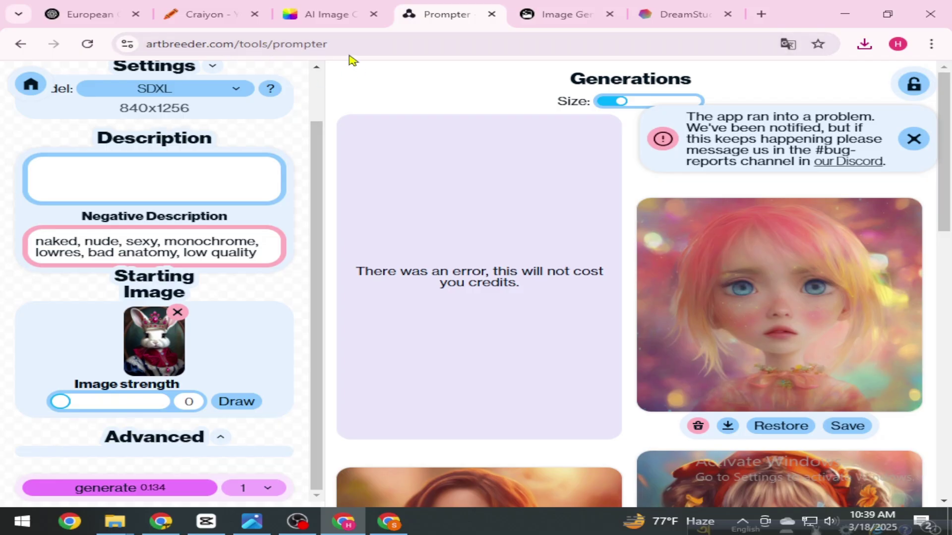
{"action": "left_click_drag", "start_coordinate": [337, 47], "coordinate": [138, 47]}
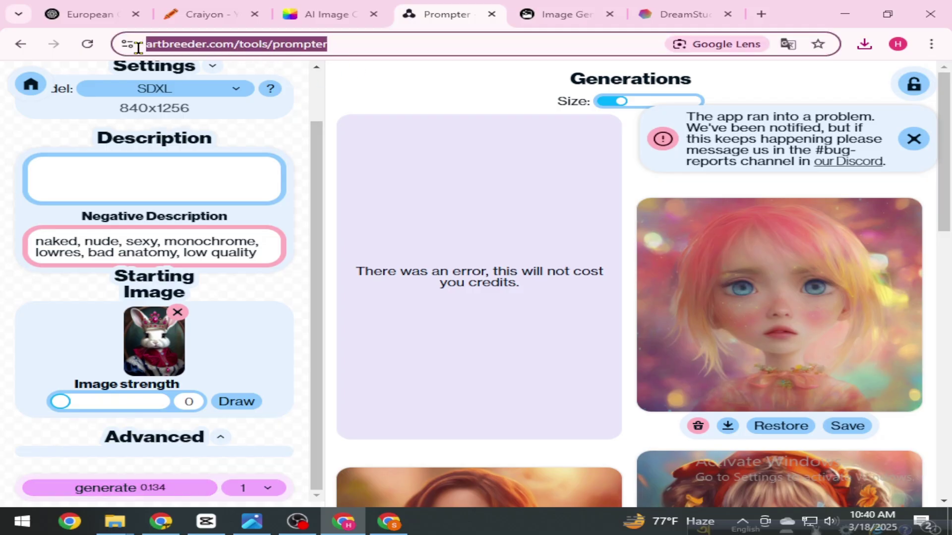
{"action": "right_click", "coordinate": [174, 49]}
{"action": "left_click", "coordinate": [236, 174]}
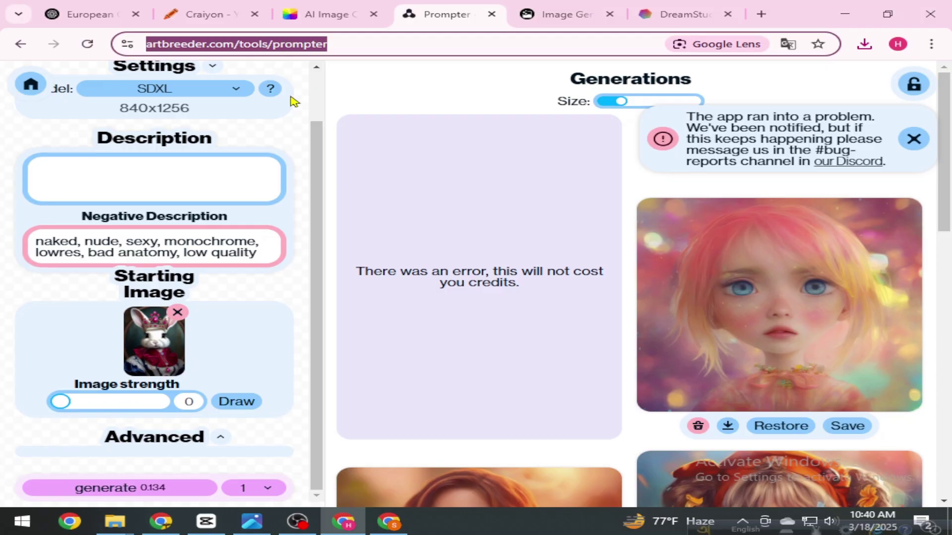
{"action": "left_click", "coordinate": [389, 522]}
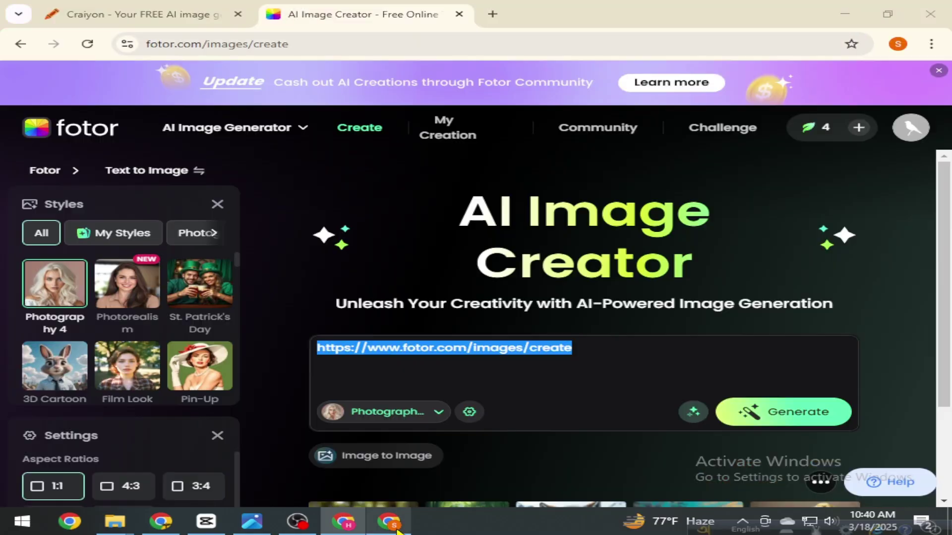
{"action": "left_click", "coordinate": [491, 15]}
{"action": "right_click", "coordinate": [298, 43]}
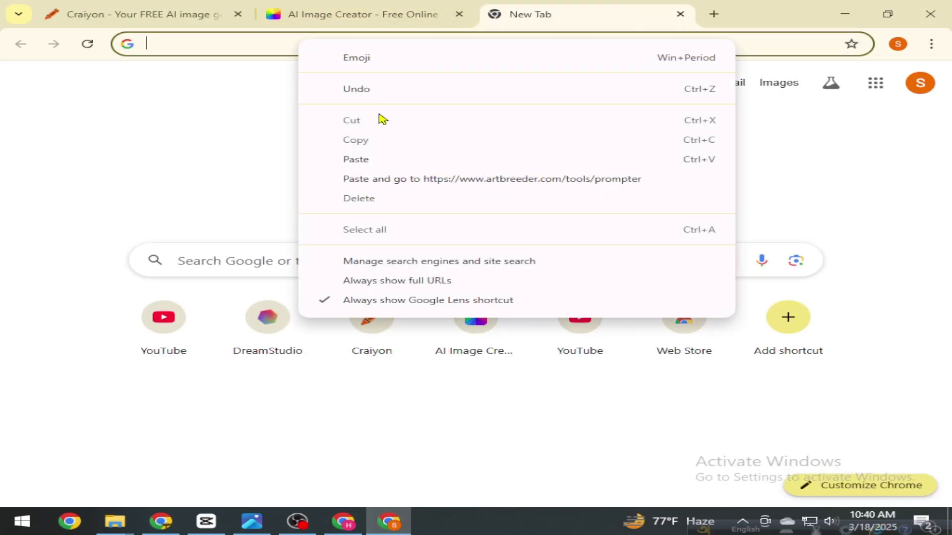
{"action": "left_click", "coordinate": [408, 183]}
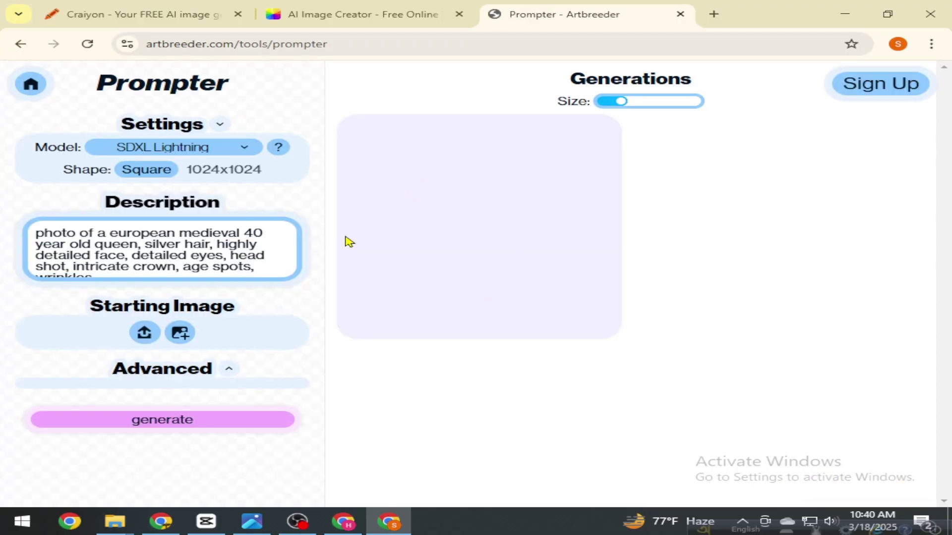
Step: Sign up for Artbreeder with the existing Google account
{"action": "left_click", "coordinate": [885, 90]}
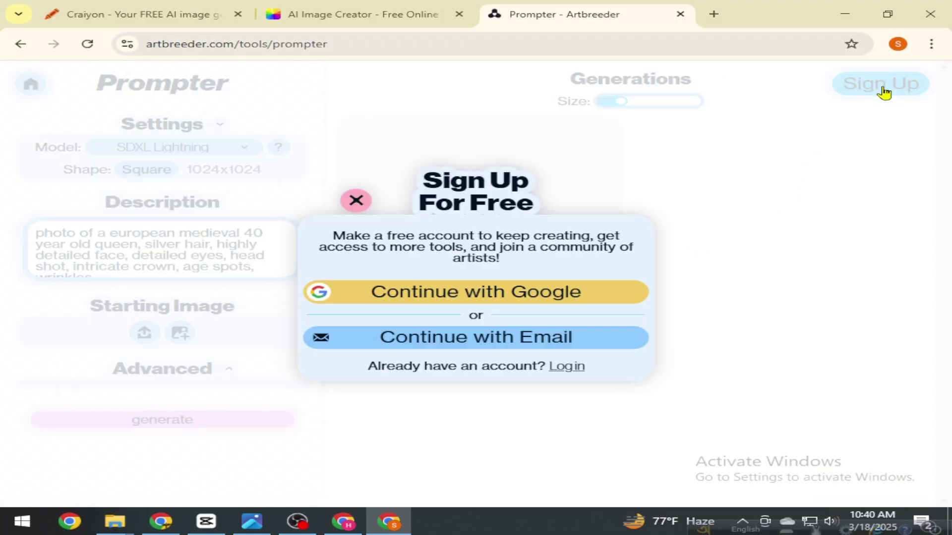
{"action": "left_click", "coordinate": [501, 304]}
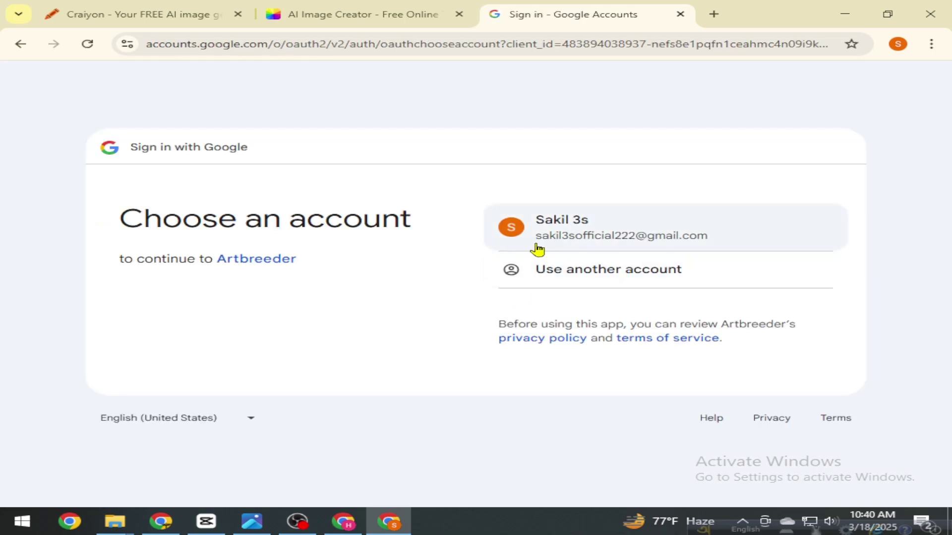
{"action": "left_click", "coordinate": [620, 238]}
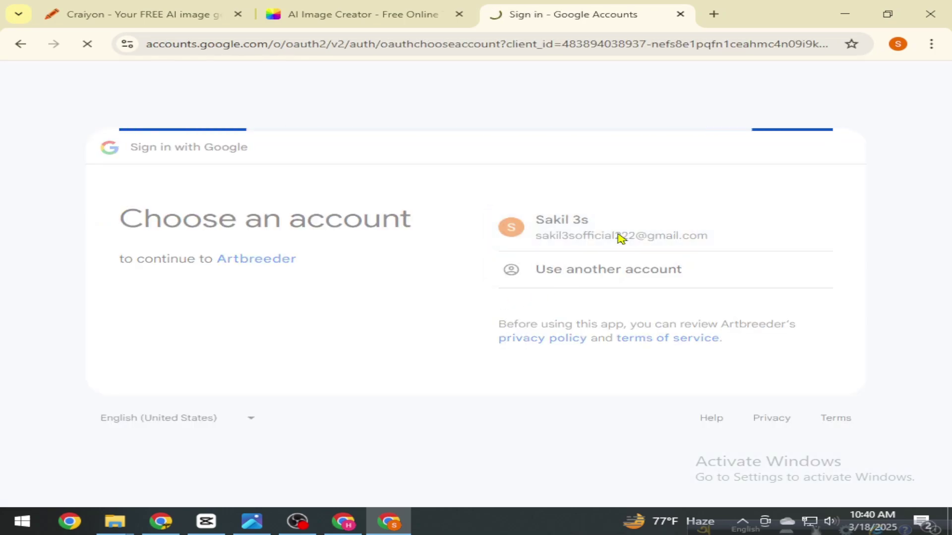
{"action": "left_click", "coordinate": [757, 368]}
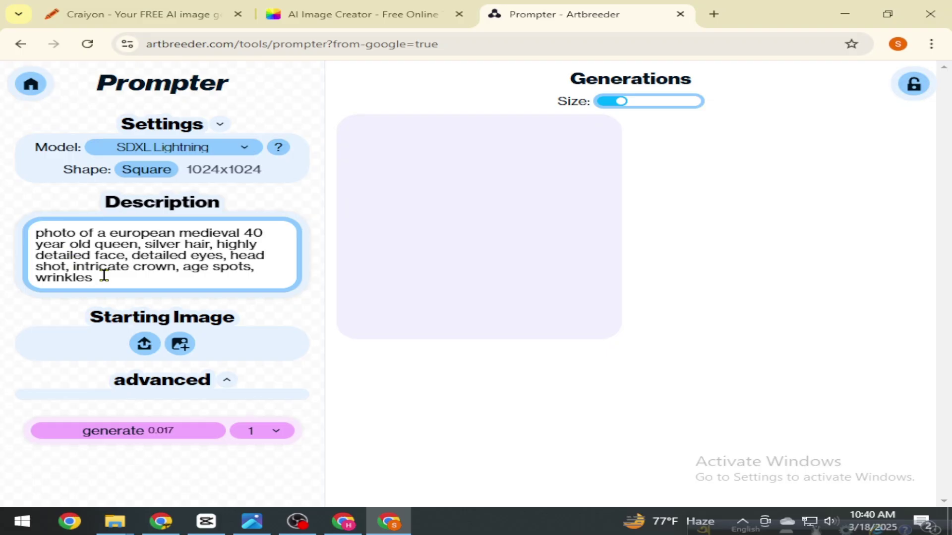
Step: Replace the default Prompter description with the European queen prompt copied from ChatGPT in the first Chrome window
{"action": "left_click_drag", "start_coordinate": [103, 276], "coordinate": [35, 229]}
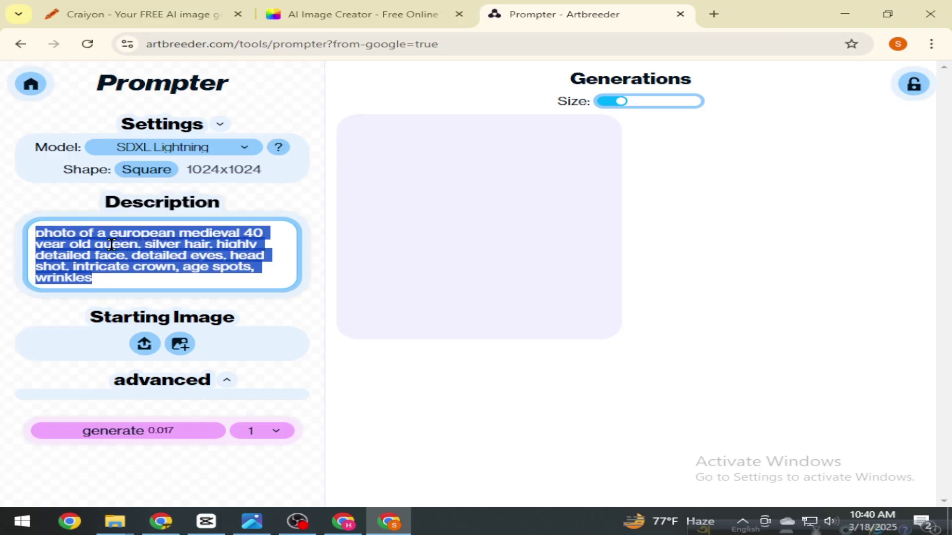
{"action": "left_click", "coordinate": [343, 521]}
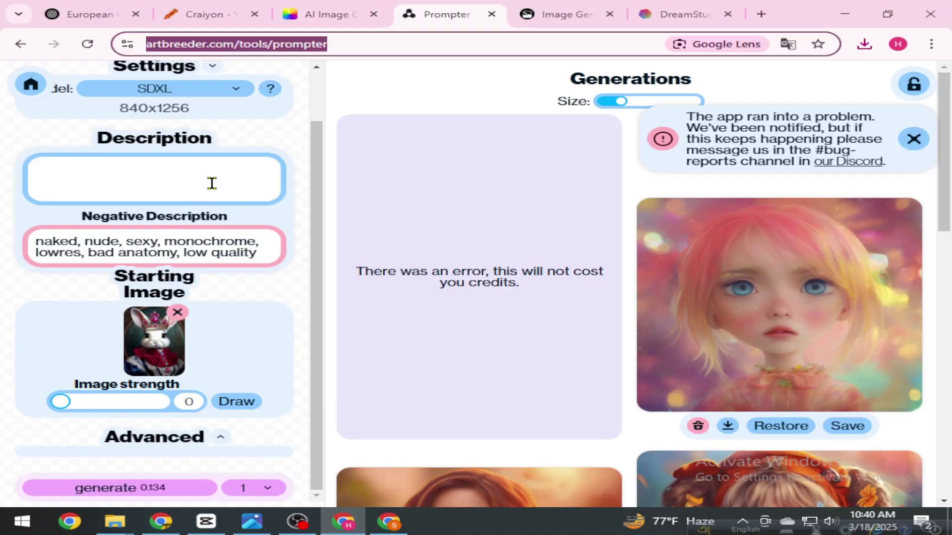
{"action": "left_click", "coordinate": [89, 14]}
{"action": "right_click", "coordinate": [217, 270]}
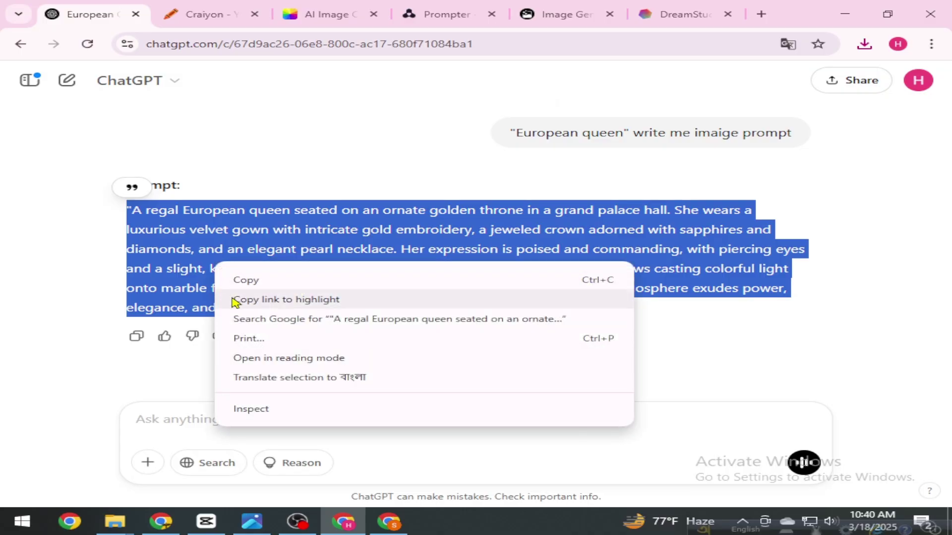
{"action": "left_click", "coordinate": [244, 280]}
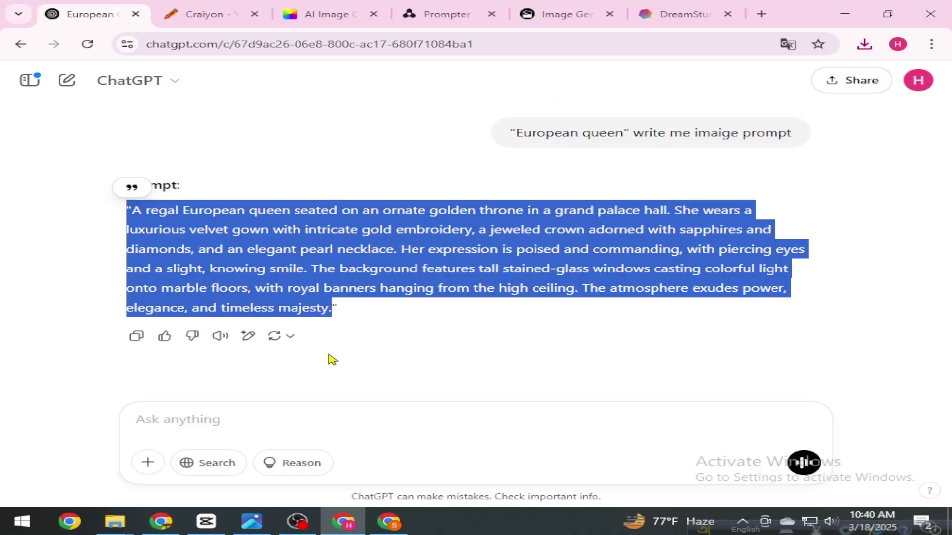
{"action": "left_click", "coordinate": [343, 522]}
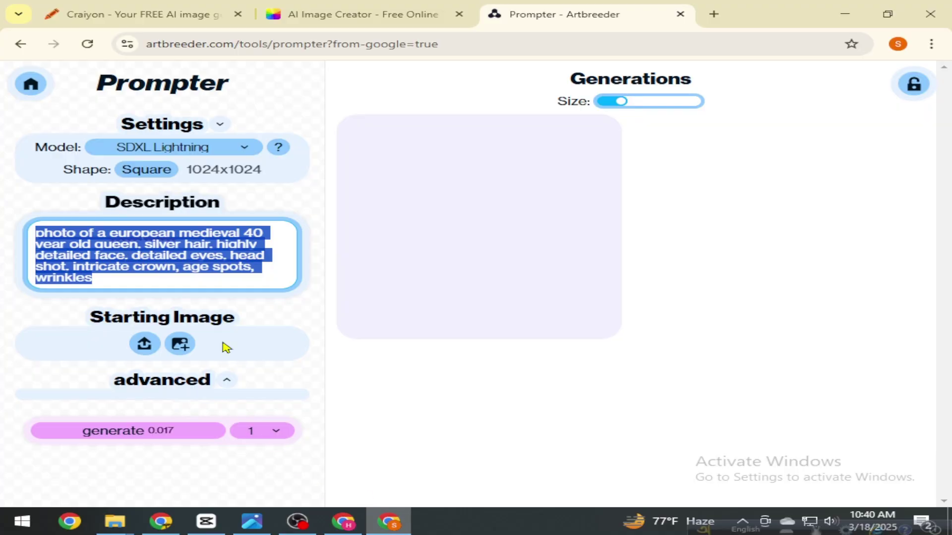
{"action": "right_click", "coordinate": [135, 250]}
{"action": "left_click", "coordinate": [168, 262]}
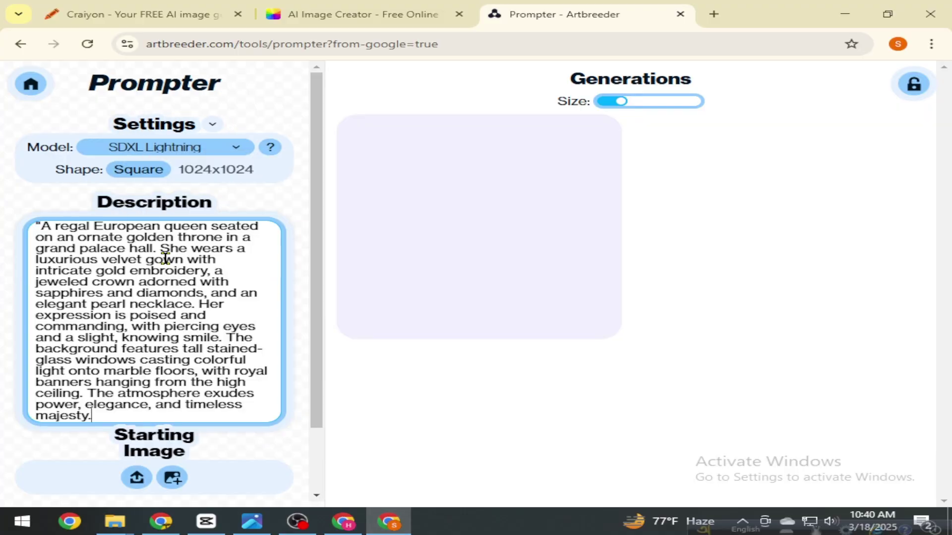
Step: Look over the Prompter form and its image count options, keeping the count at 1
{"action": "scroll", "coordinate": [174, 367], "scroll_direction": "down", "scroll_amount": 2}
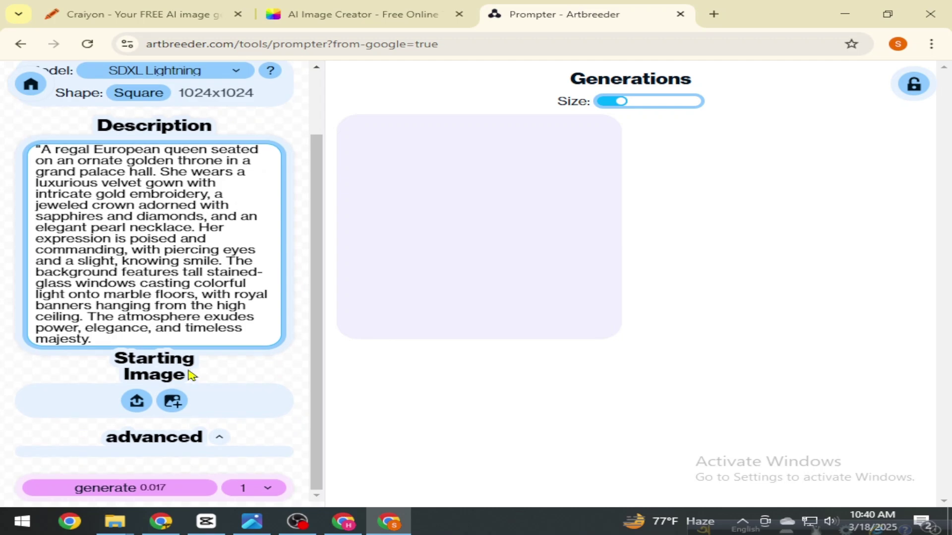
{"action": "scroll", "coordinate": [174, 420], "scroll_direction": "up", "scroll_amount": 2}
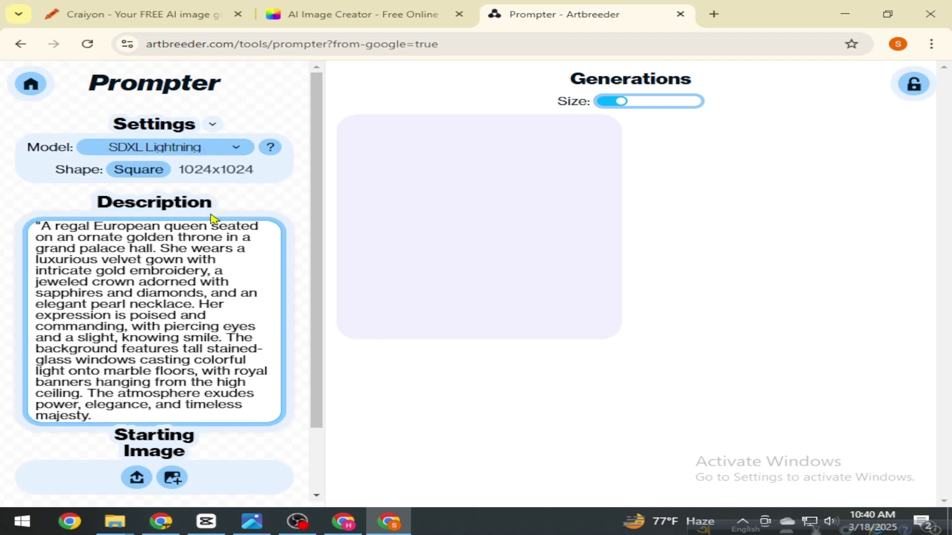
{"action": "scroll", "coordinate": [241, 325], "scroll_direction": "down", "scroll_amount": 2}
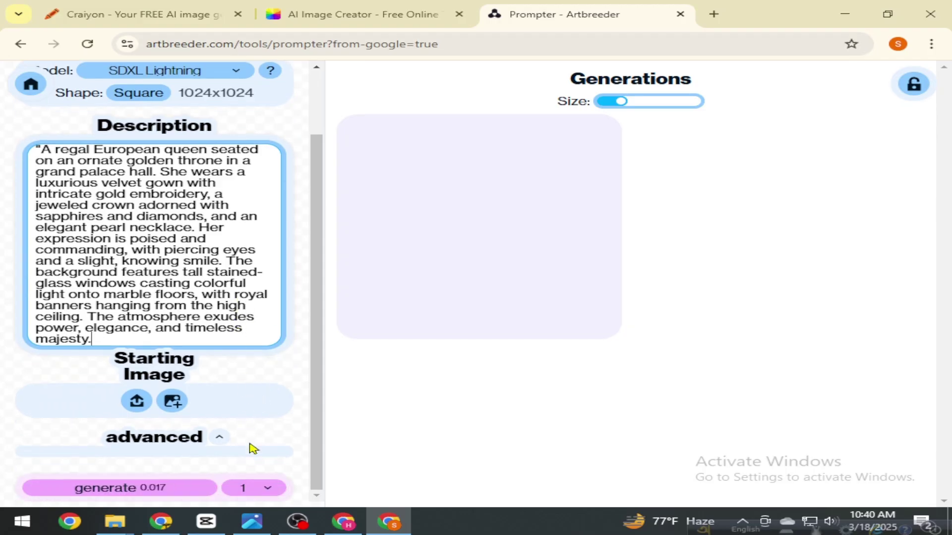
{"action": "left_click", "coordinate": [268, 489]}
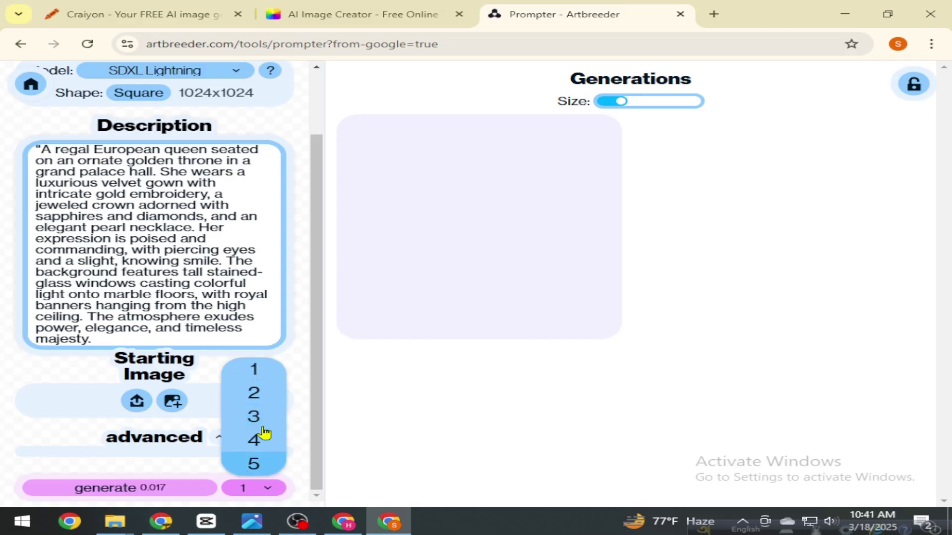
{"action": "left_click", "coordinate": [257, 376]}
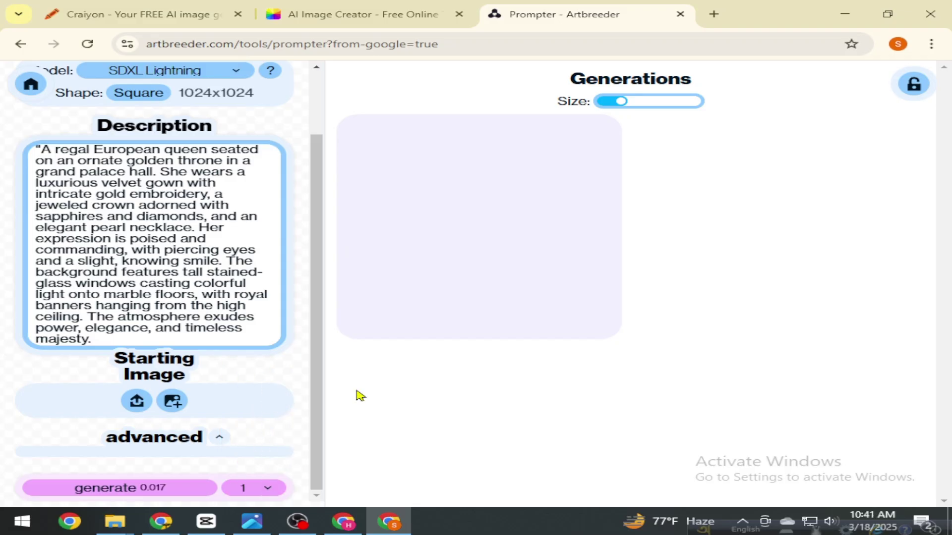
Step: Examine the list of available generation models without changing the selected model
{"action": "scroll", "coordinate": [246, 407], "scroll_direction": "up", "scroll_amount": 2}
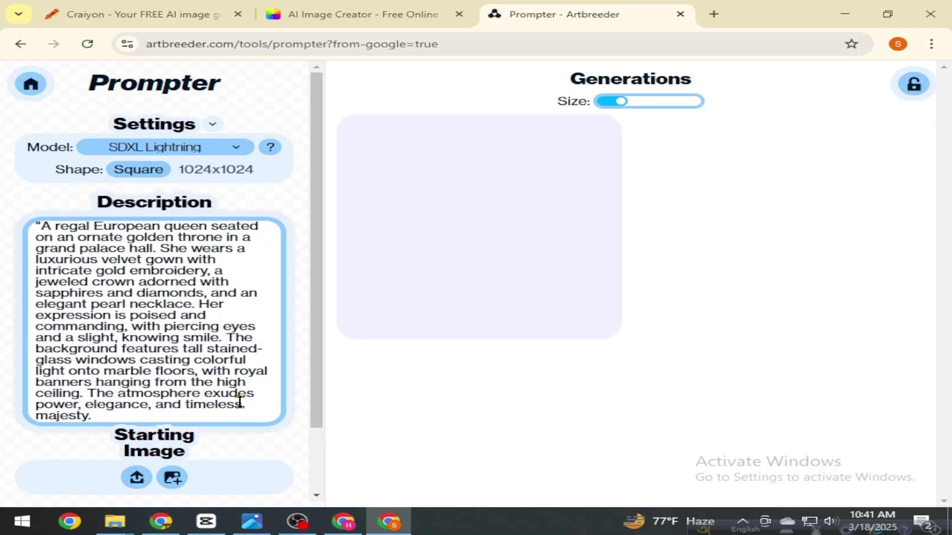
{"action": "left_click", "coordinate": [237, 149]}
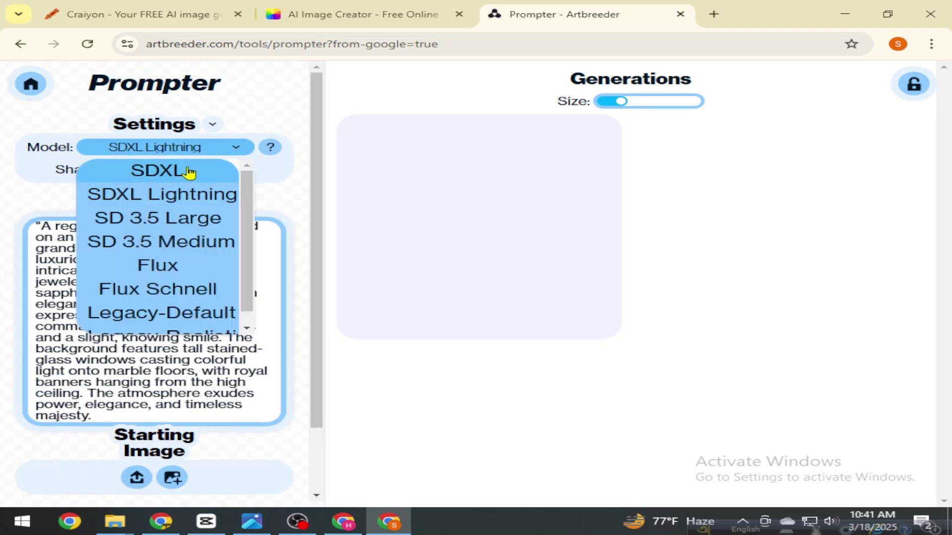
{"action": "left_click", "coordinate": [224, 155]}
{"action": "left_click", "coordinate": [237, 151]}
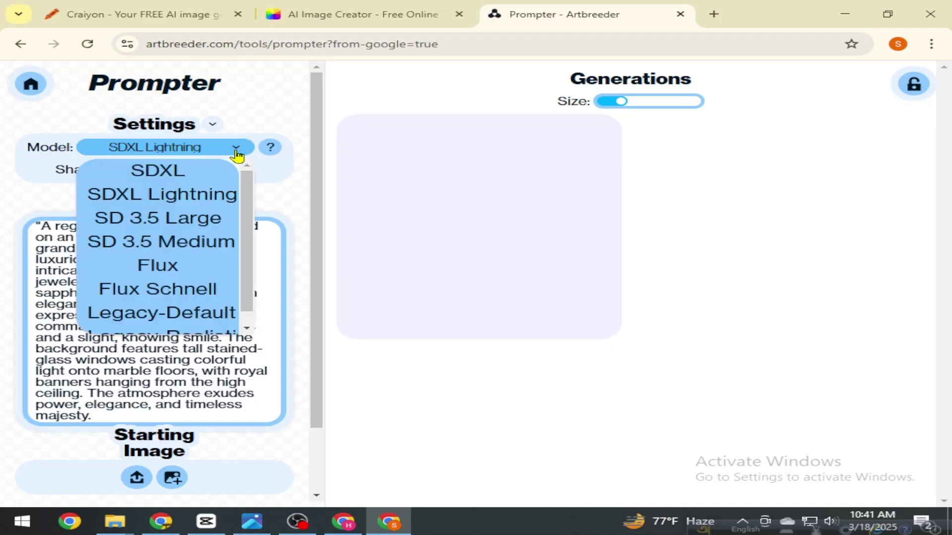
{"action": "left_click", "coordinate": [288, 210]}
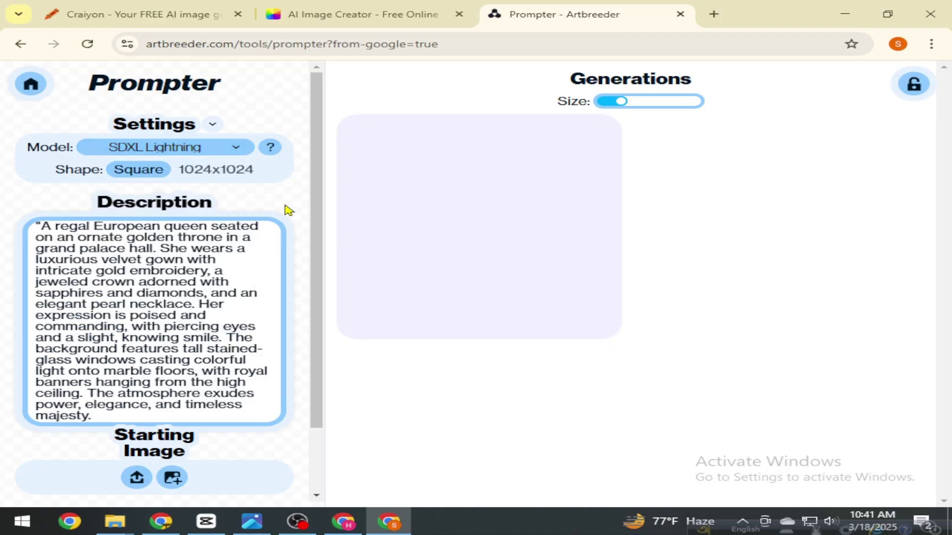
Step: Try the Taller shape, set the shape back to Square, and enlarge the display size of the generations
{"action": "left_click", "coordinate": [139, 174]}
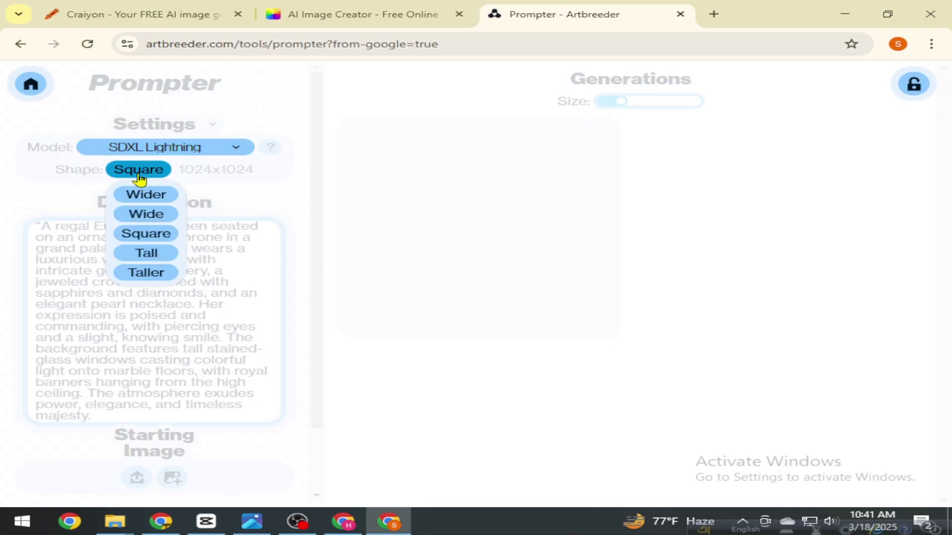
{"action": "left_click", "coordinate": [155, 272]}
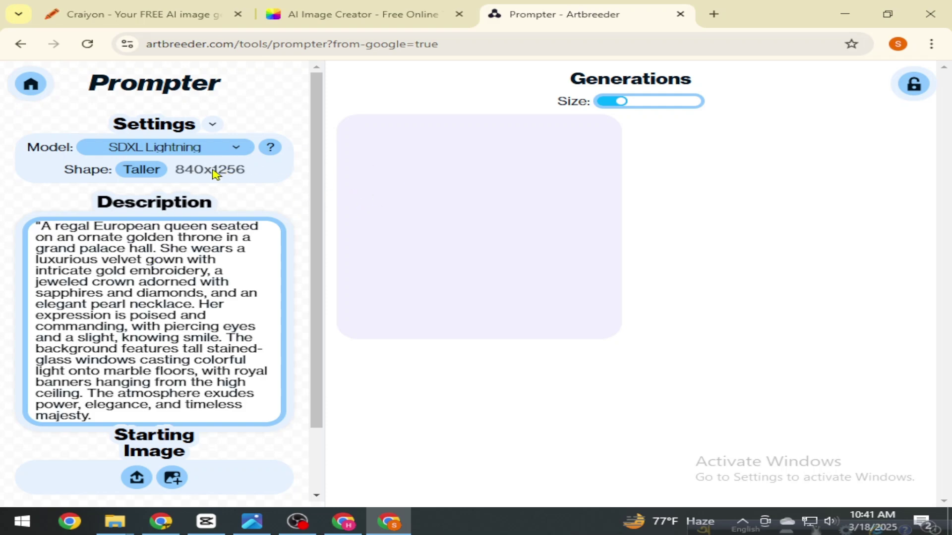
{"action": "left_click", "coordinate": [140, 169]}
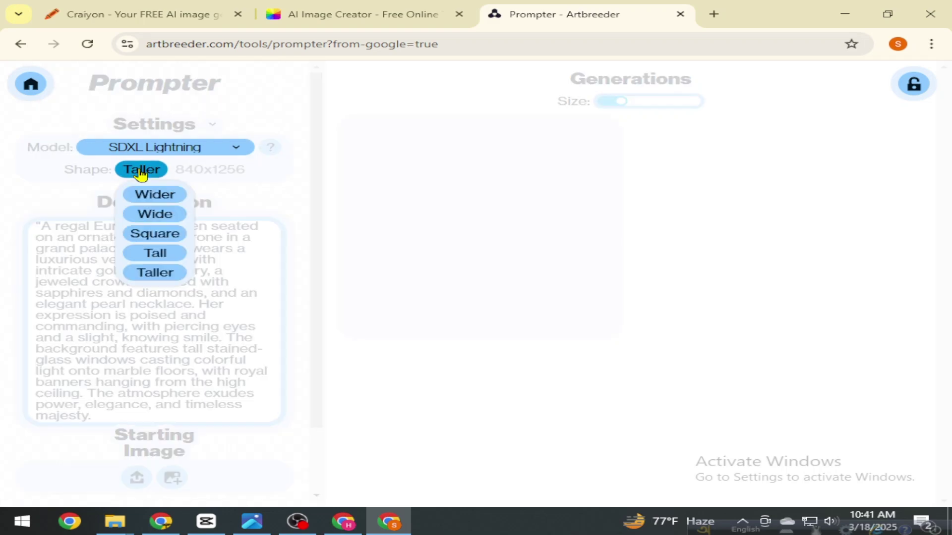
{"action": "left_click", "coordinate": [165, 237]}
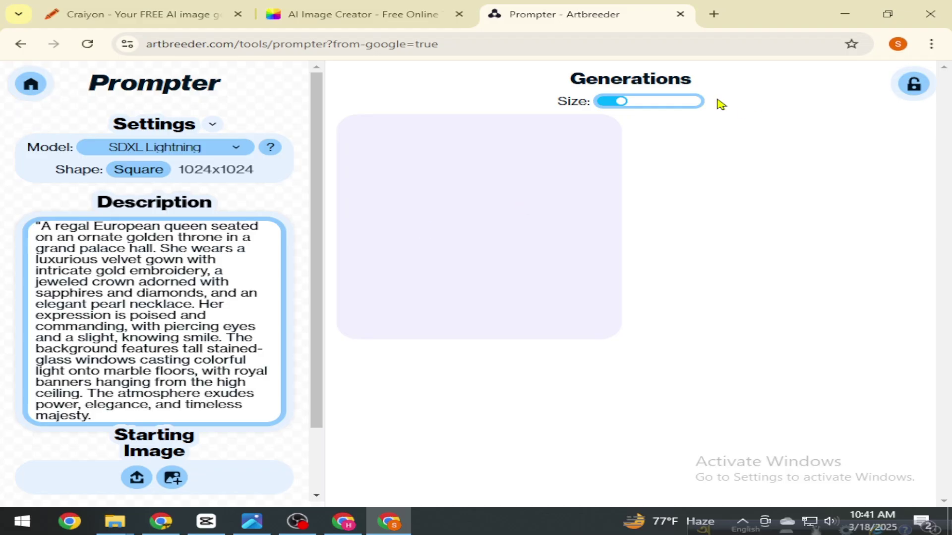
{"action": "left_click_drag", "start_coordinate": [622, 106], "coordinate": [634, 106]}
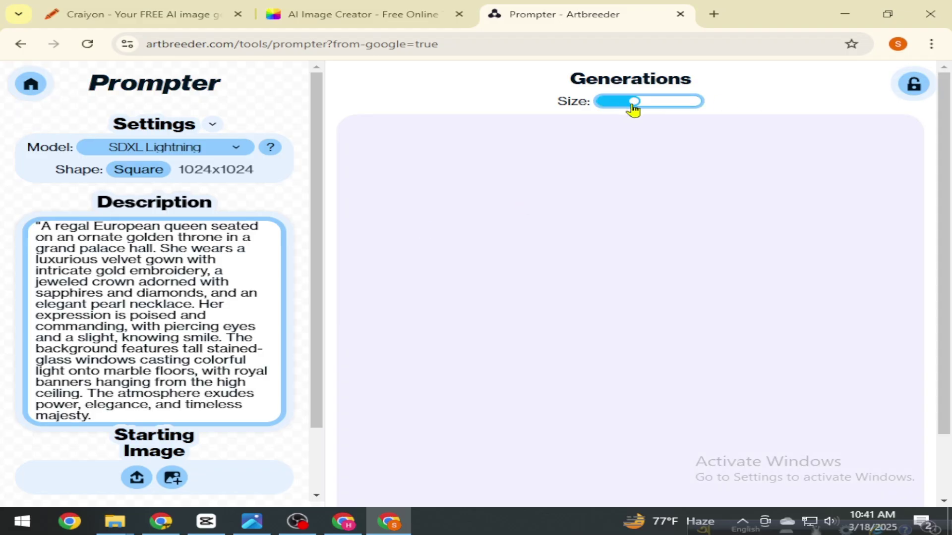
Step: Generate one Square image from the European queen description with the SDXL Lightning model
{"action": "scroll", "coordinate": [680, 321], "scroll_direction": "down", "scroll_amount": 1}
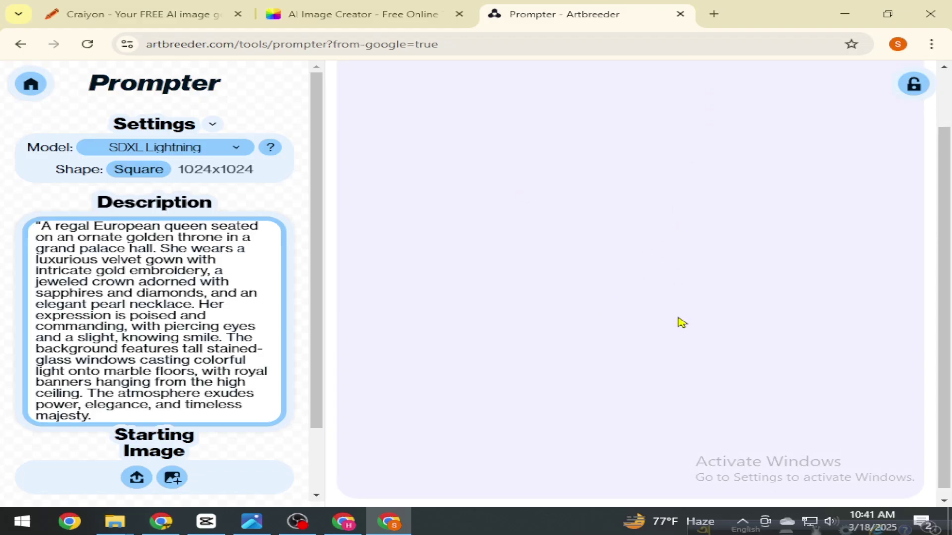
{"action": "scroll", "coordinate": [677, 306], "scroll_direction": "up", "scroll_amount": 1}
{"action": "scroll", "coordinate": [678, 306], "scroll_direction": "down", "scroll_amount": 1}
{"action": "scroll", "coordinate": [165, 303], "scroll_direction": "down", "scroll_amount": 2}
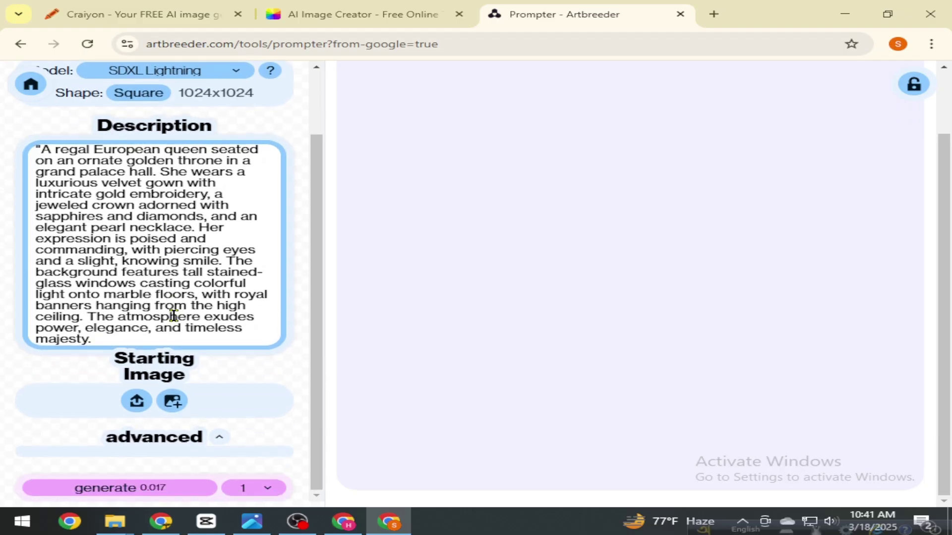
{"action": "left_click", "coordinate": [146, 491]}
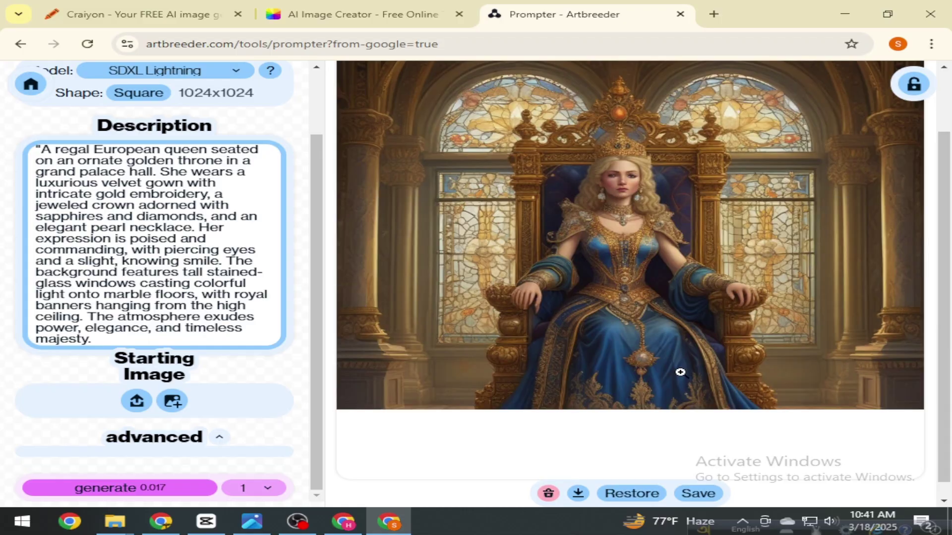
Step: Examine the generated queen image, enlarging it to full view and closing the enlarged view again
{"action": "scroll", "coordinate": [632, 357], "scroll_direction": "up", "scroll_amount": 2}
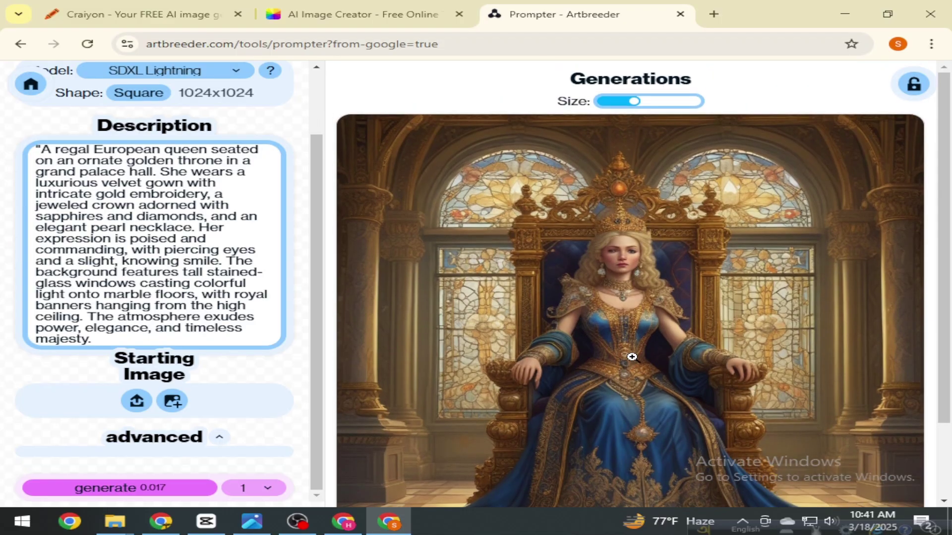
{"action": "scroll", "coordinate": [632, 357], "scroll_direction": "down", "scroll_amount": 1}
{"action": "left_click", "coordinate": [644, 297]}
{"action": "left_click", "coordinate": [650, 269]}
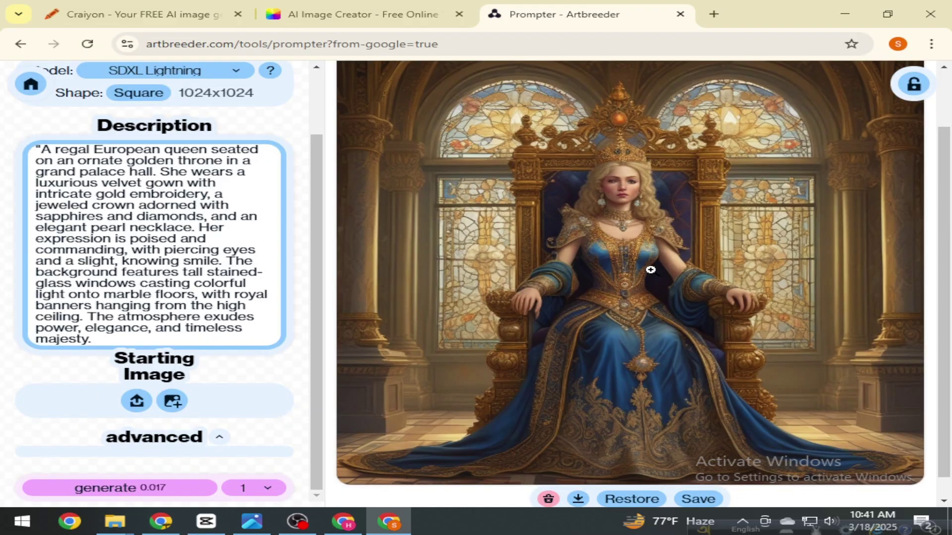
{"action": "left_click", "coordinate": [649, 270]}
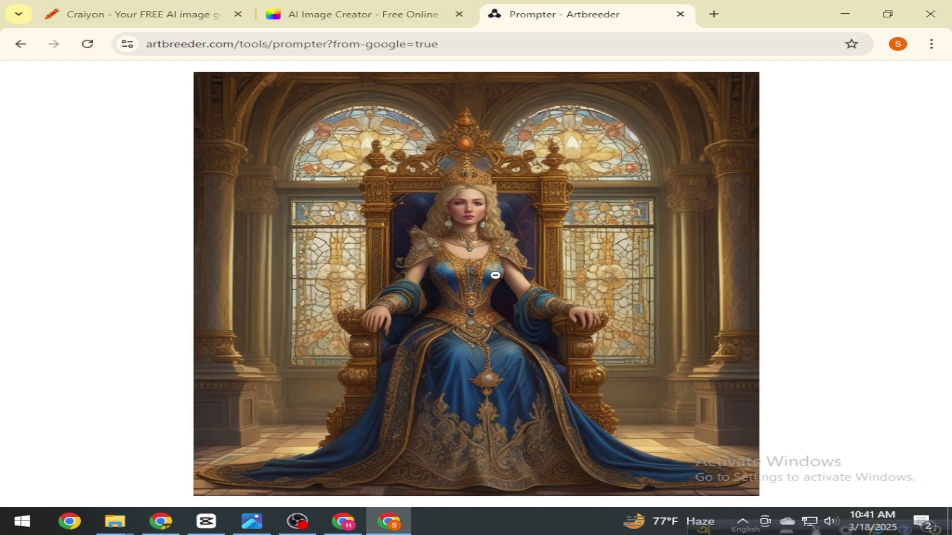
{"action": "left_click", "coordinate": [470, 263]}
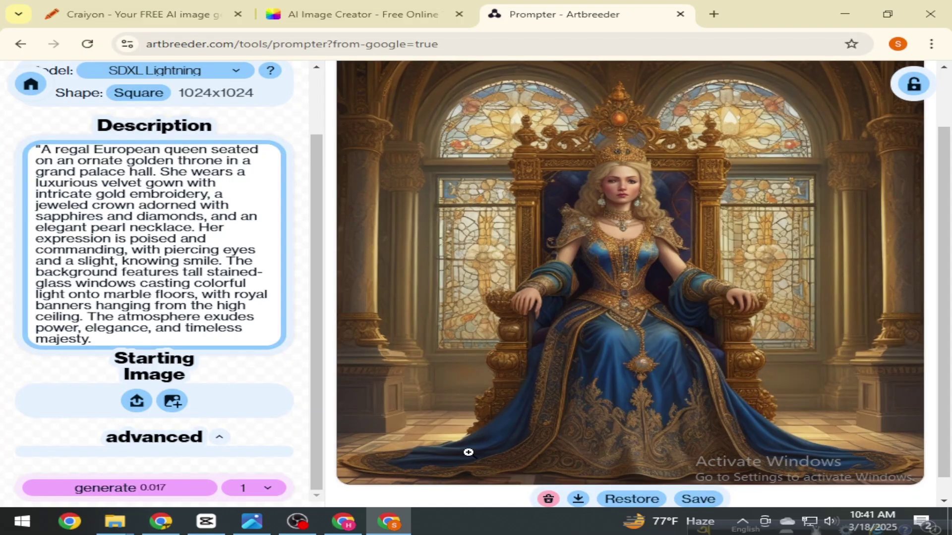
Step: Download the generated queen image from Prompter without upscaling it
{"action": "scroll", "coordinate": [608, 429], "scroll_direction": "down", "scroll_amount": 1}
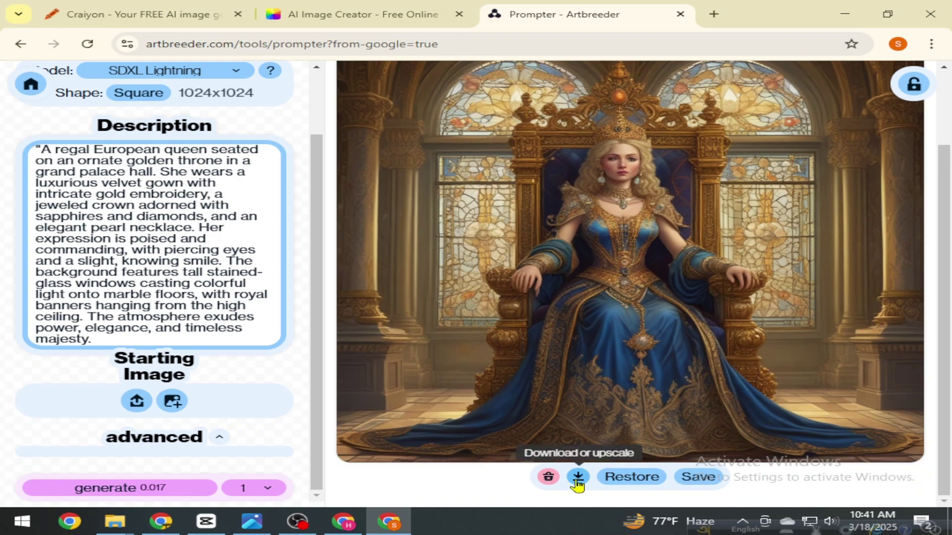
{"action": "left_click", "coordinate": [578, 477]}
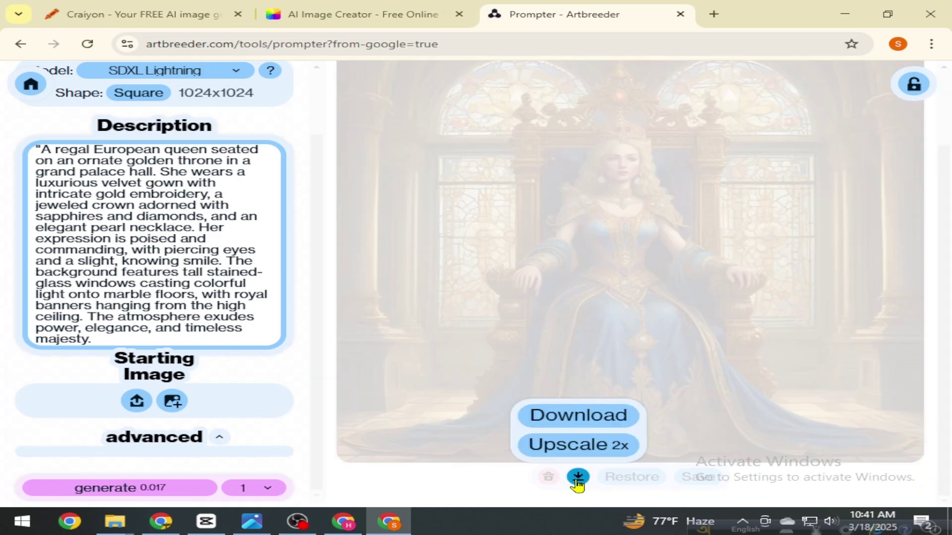
{"action": "left_click", "coordinate": [564, 417]}
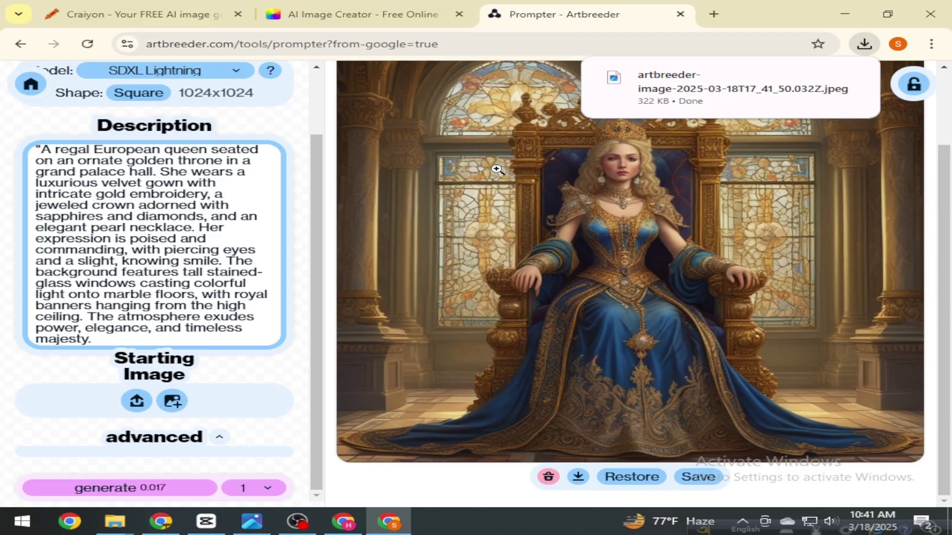
Step: Switch to the DALL-E AI generator in the other Chrome window and set it to From Text mode
{"action": "left_click", "coordinate": [335, 529]}
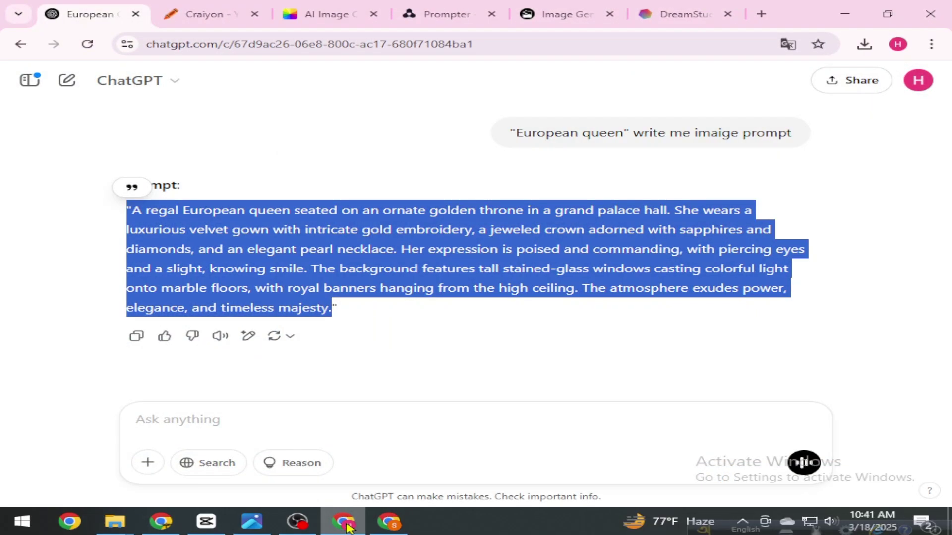
{"action": "left_click", "coordinate": [549, 24]}
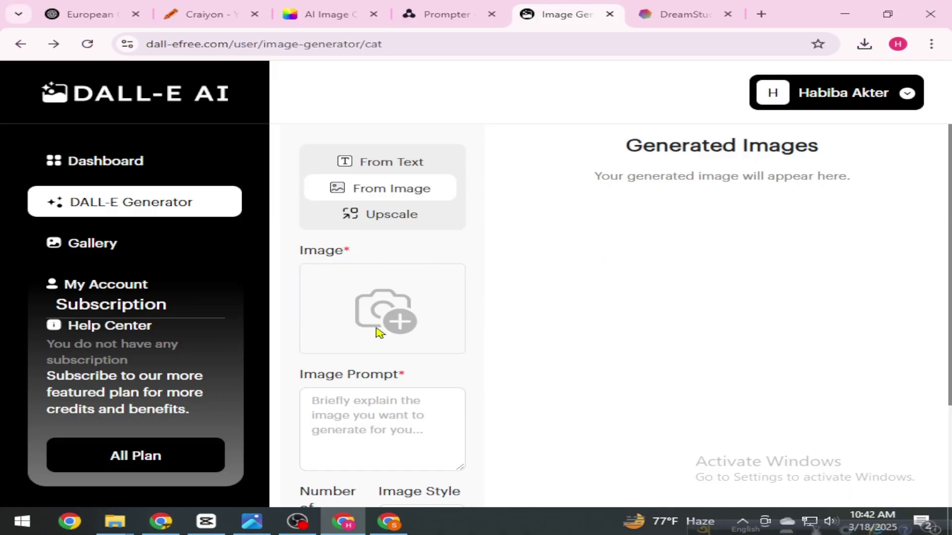
{"action": "left_click", "coordinate": [397, 327]}
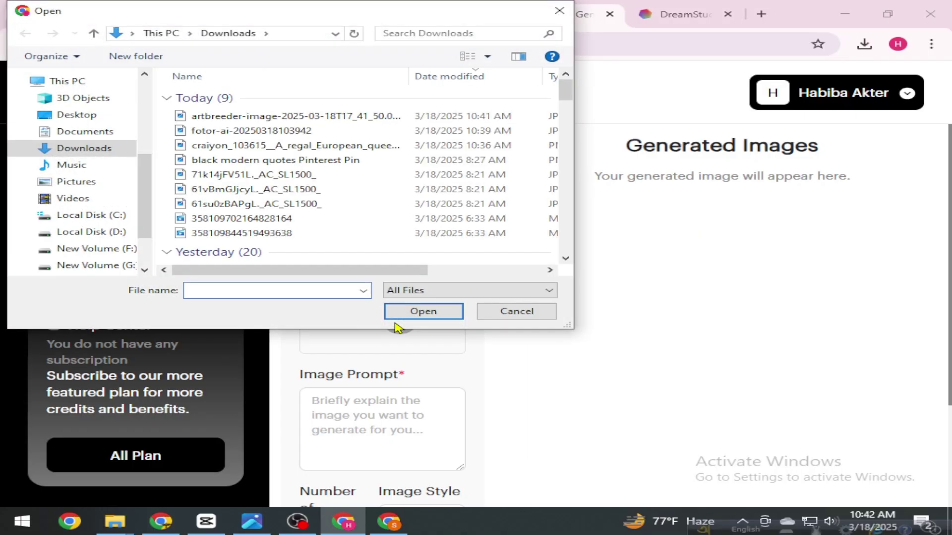
{"action": "key", "text": "Escape"}
{"action": "scroll", "coordinate": [389, 176], "scroll_direction": "down", "scroll_amount": 1}
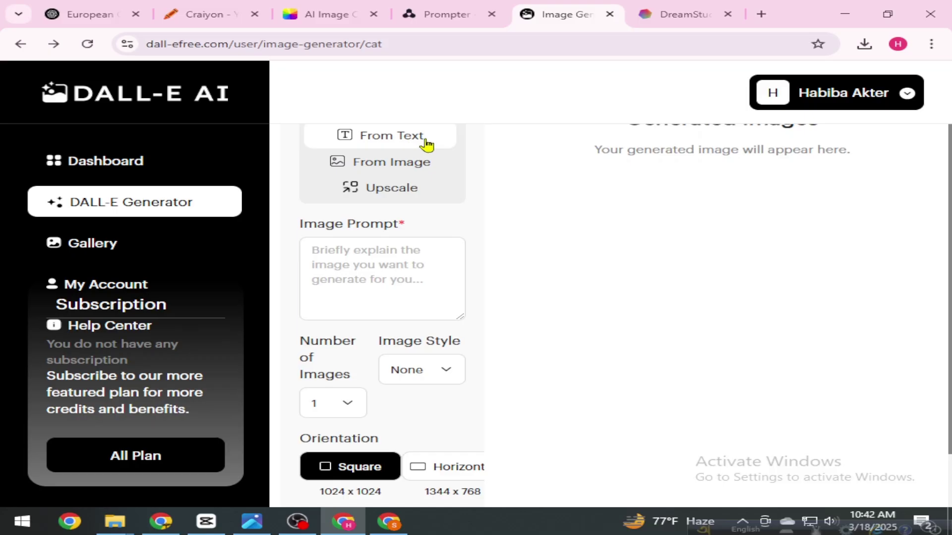
Step: Paste the copied European queen prompt as the DALL-E image prompt and check its text from beginning to end
{"action": "left_click", "coordinate": [352, 267]}
{"action": "right_click", "coordinate": [353, 266]}
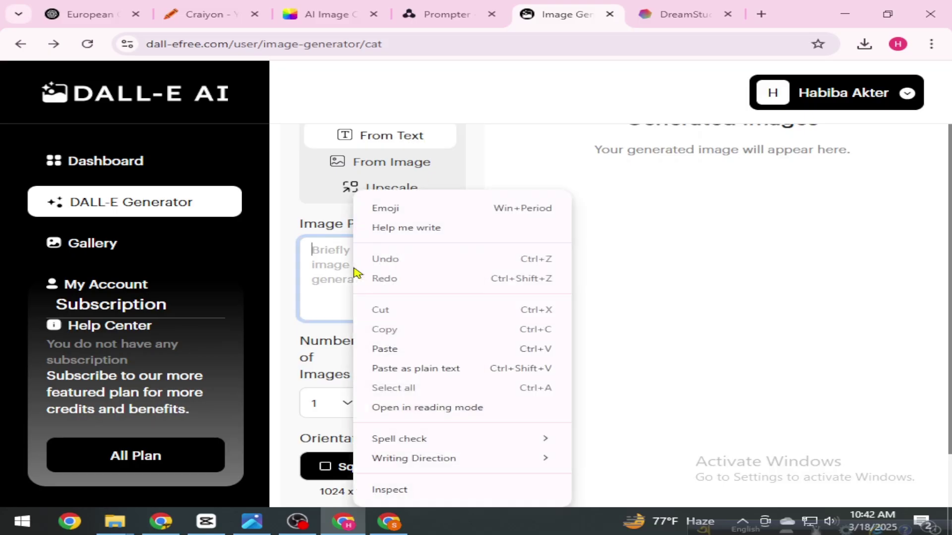
{"action": "left_click", "coordinate": [385, 349]}
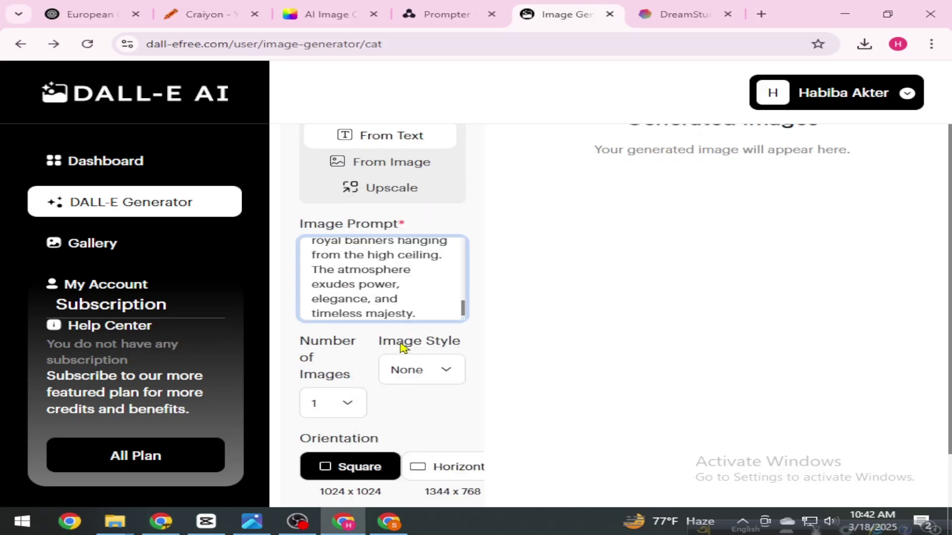
{"action": "scroll", "coordinate": [381, 294], "scroll_direction": "up", "scroll_amount": 10}
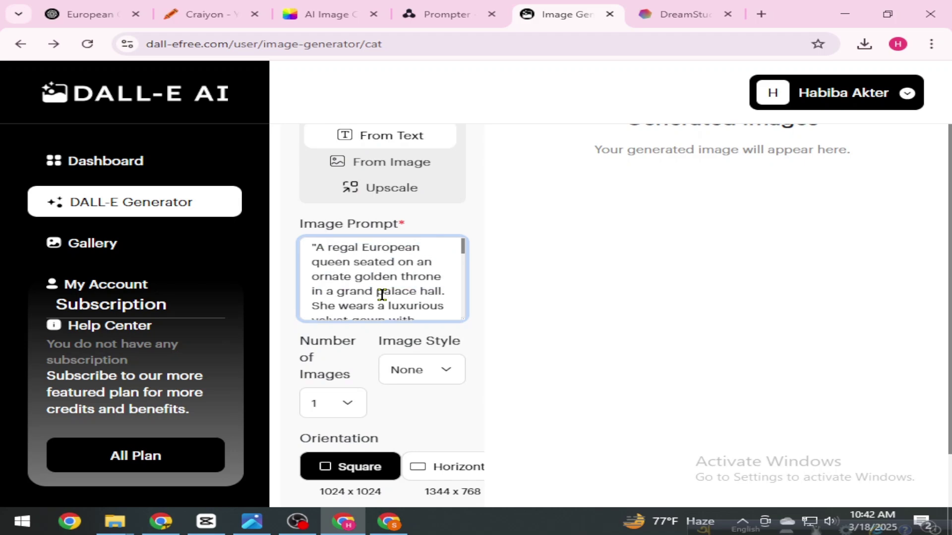
{"action": "scroll", "coordinate": [361, 293], "scroll_direction": "down", "scroll_amount": 10}
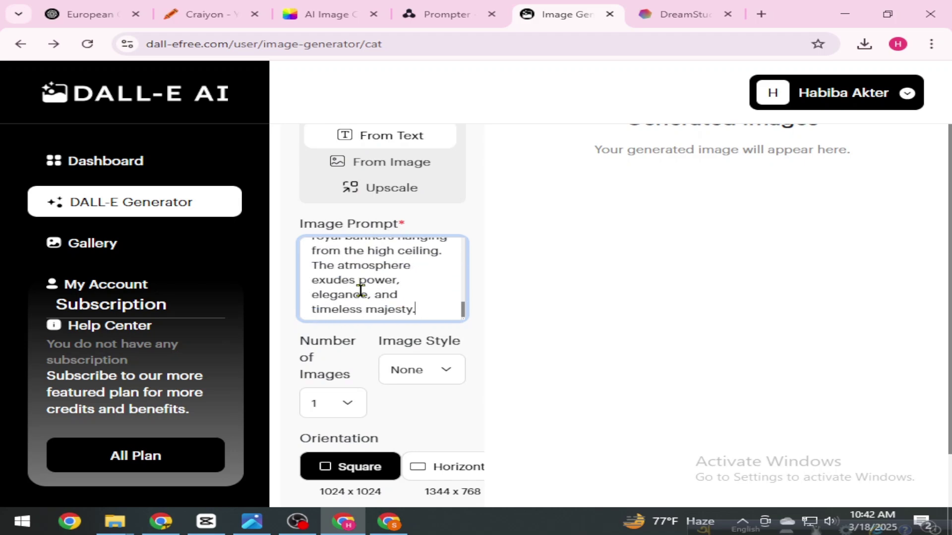
{"action": "scroll", "coordinate": [367, 472], "scroll_direction": "down", "scroll_amount": 1}
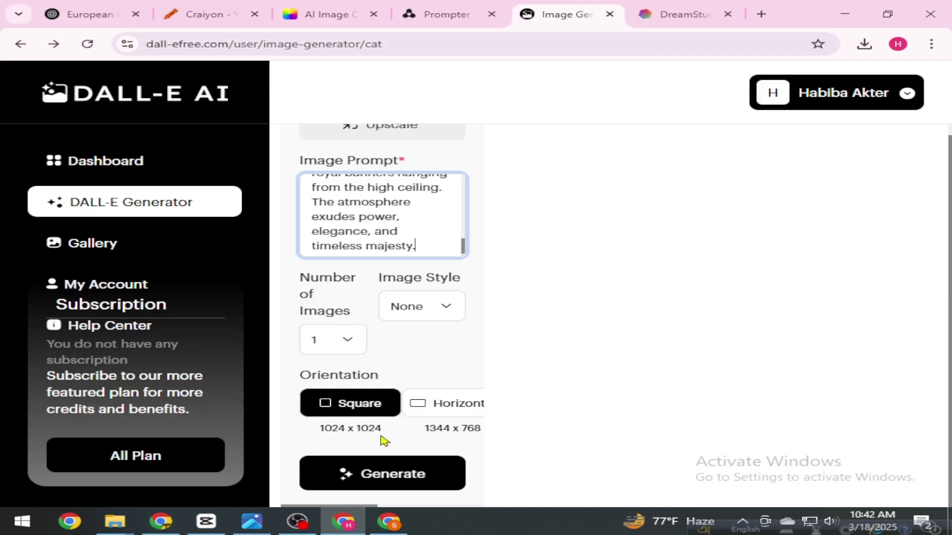
Step: Try the Horizontal orientation, set it back to Square 1024 x 1024, and try to generate the image
{"action": "left_click", "coordinate": [356, 419]}
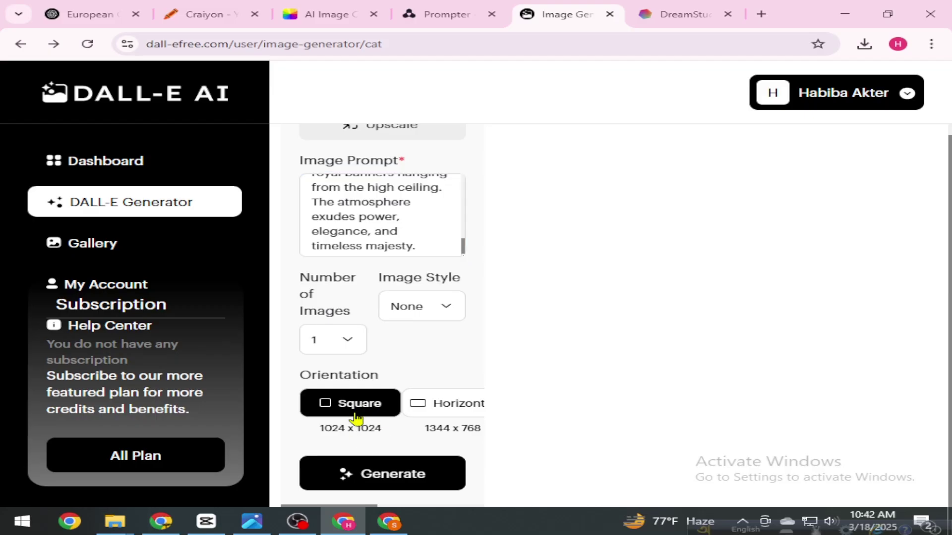
{"action": "left_click", "coordinate": [443, 415]}
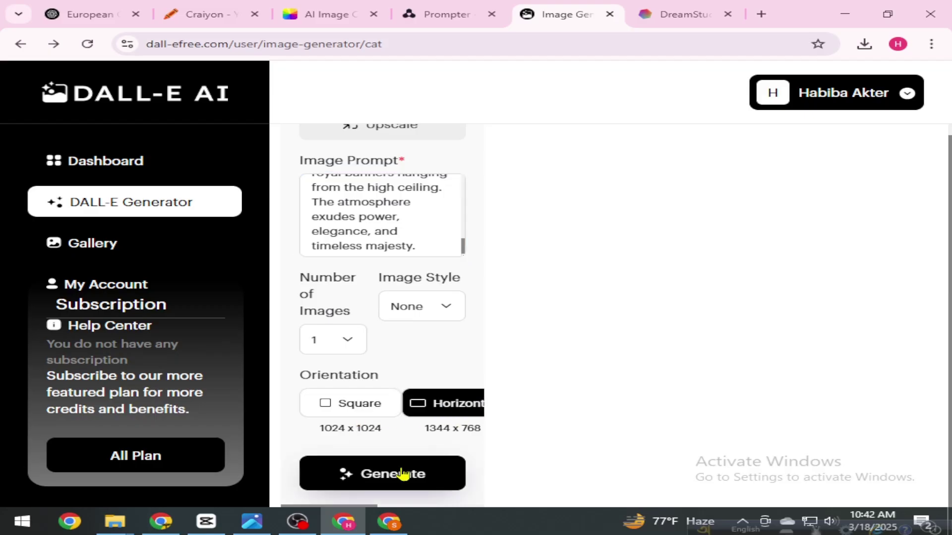
{"action": "left_click", "coordinate": [347, 401]}
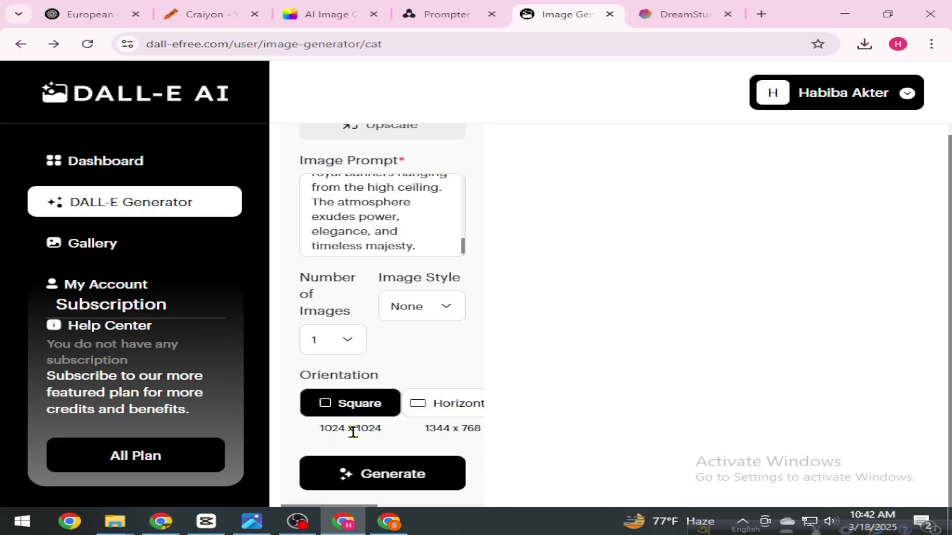
{"action": "left_click", "coordinate": [412, 483]}
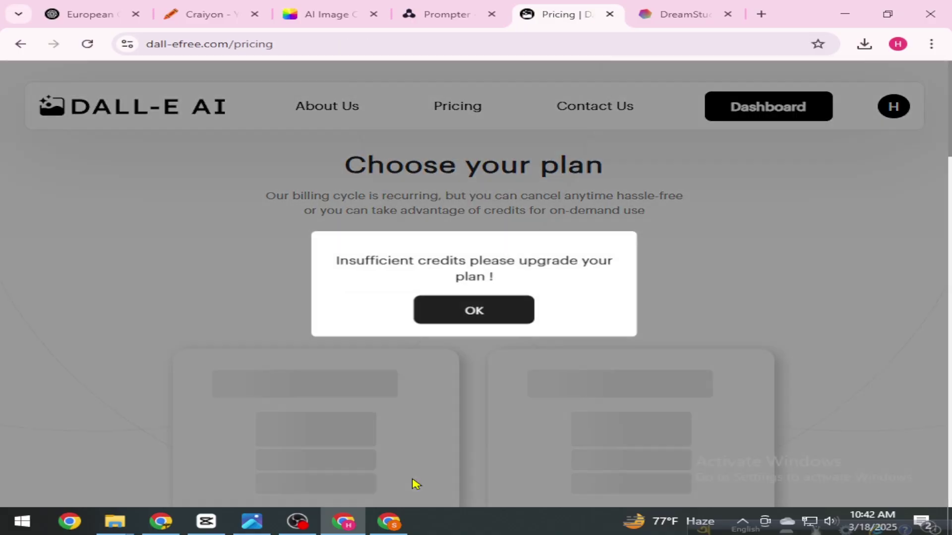
Step: Dismiss the credits notice and compare the features of the Free, Gold and Platinum plans
{"action": "left_click", "coordinate": [463, 313]}
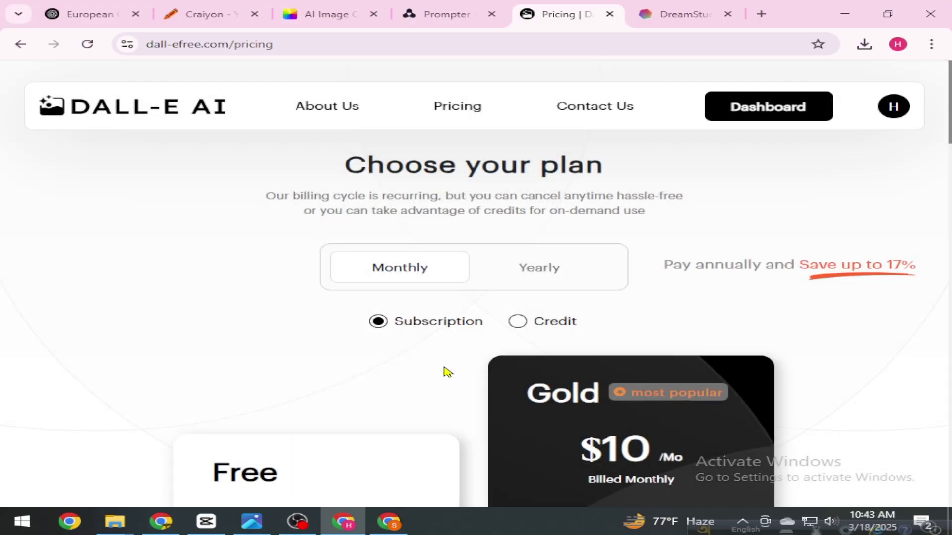
{"action": "scroll", "coordinate": [448, 372], "scroll_direction": "down", "scroll_amount": 10}
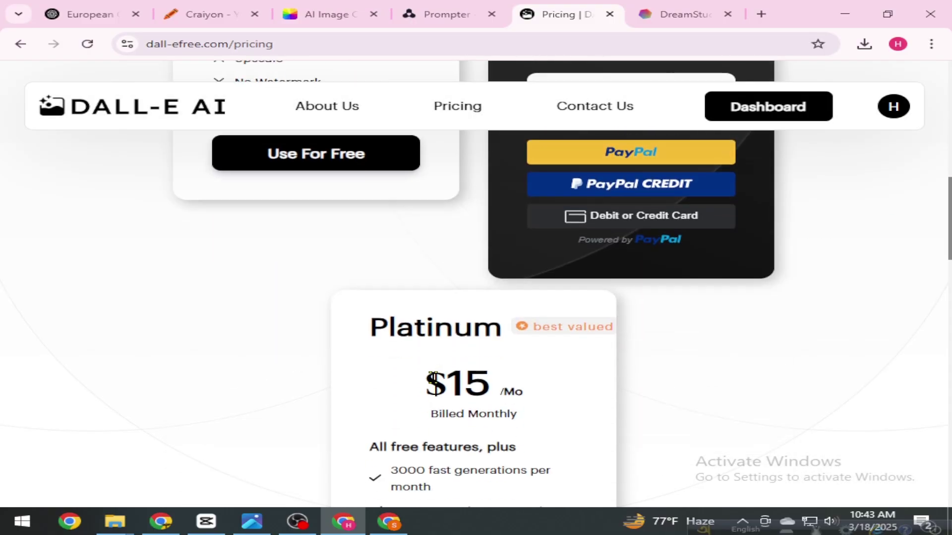
{"action": "scroll", "coordinate": [435, 384], "scroll_direction": "down", "scroll_amount": 4}
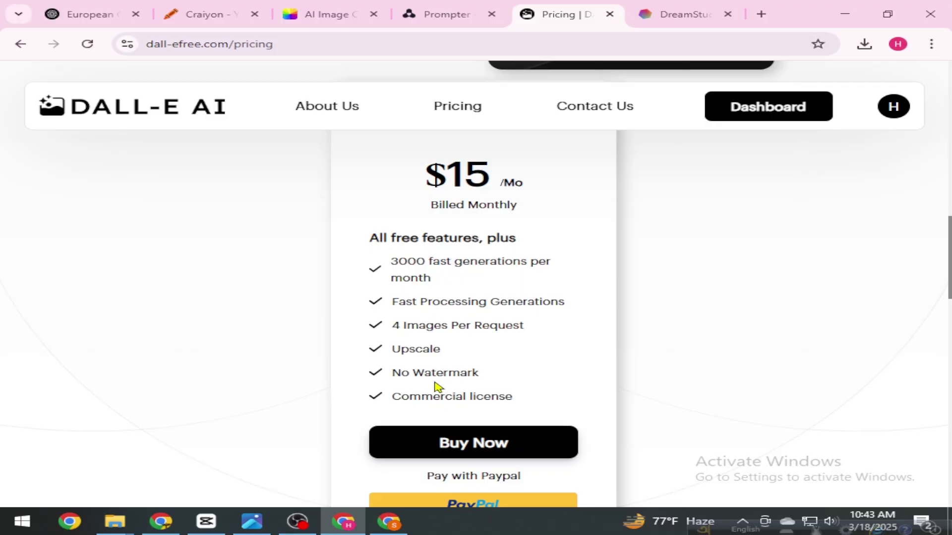
{"action": "scroll", "coordinate": [437, 385], "scroll_direction": "up", "scroll_amount": 7}
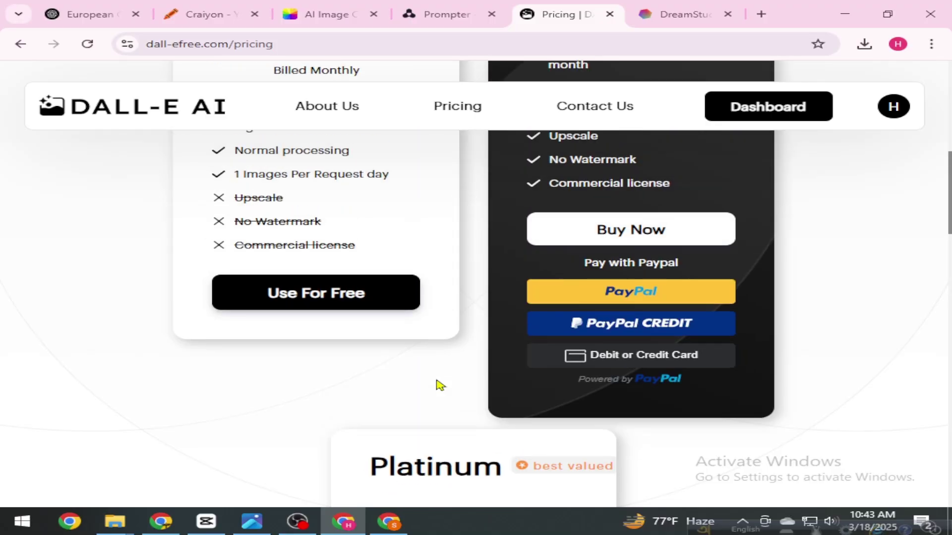
{"action": "scroll", "coordinate": [421, 383], "scroll_direction": "up", "scroll_amount": 2}
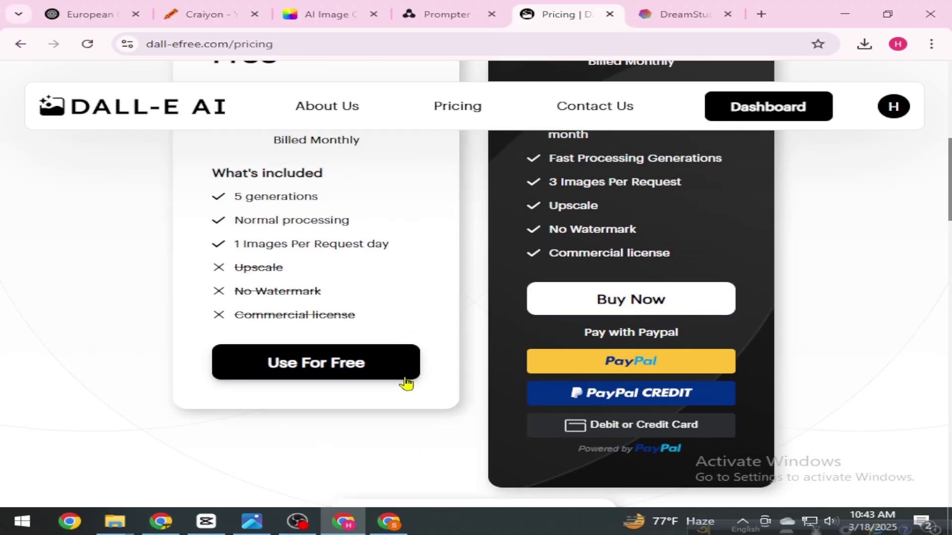
{"action": "scroll", "coordinate": [410, 381], "scroll_direction": "up", "scroll_amount": 3}
{"action": "scroll", "coordinate": [414, 381], "scroll_direction": "up", "scroll_amount": 5}
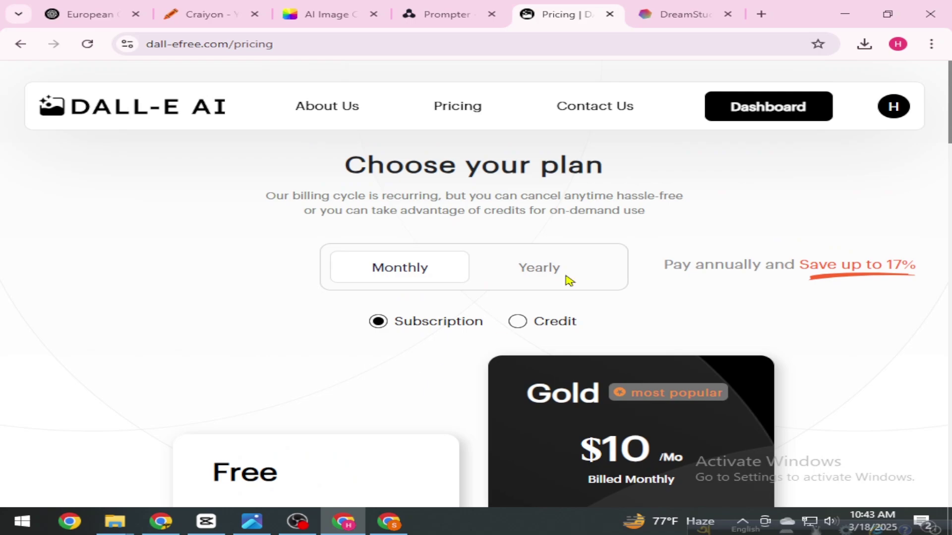
Step: Activate the Free plan for the DALL-E AI account and dismiss the confirmation message
{"action": "scroll", "coordinate": [395, 340], "scroll_direction": "down", "scroll_amount": 8}
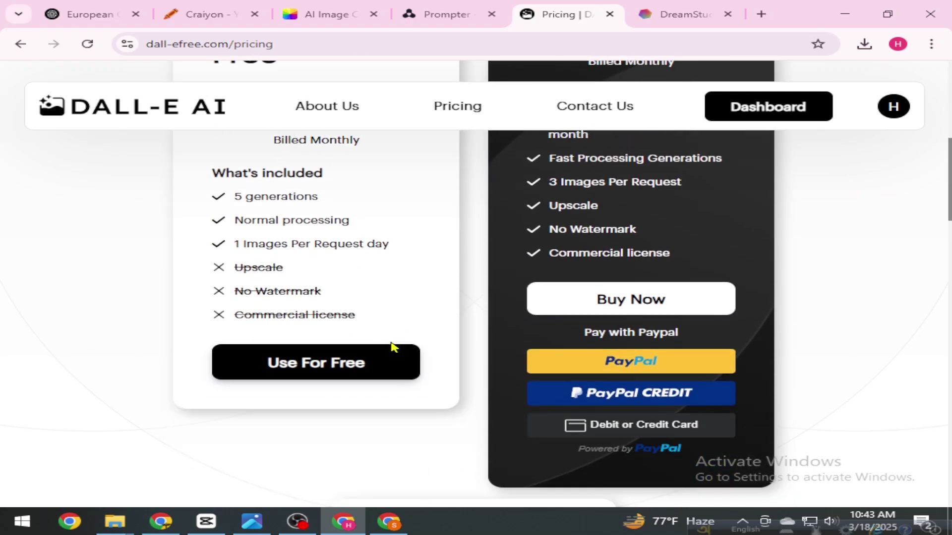
{"action": "left_click", "coordinate": [347, 370]}
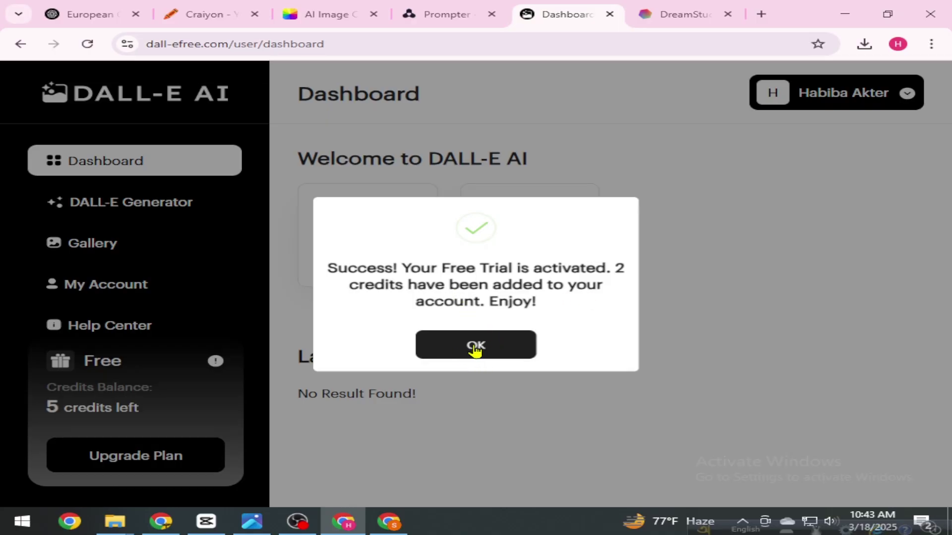
{"action": "left_click", "coordinate": [475, 350]}
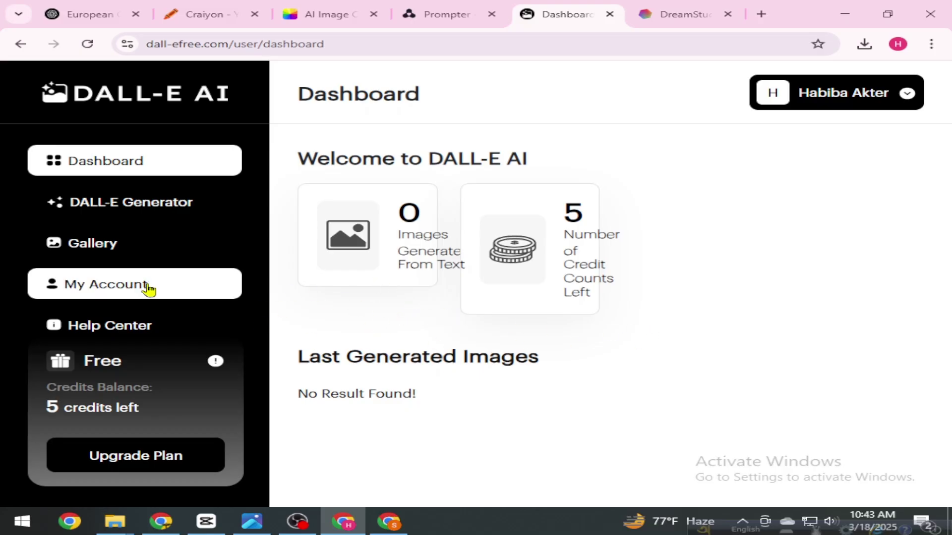
Step: Reopen the DALL-E Generator and paste the copied European queen prompt as the image prompt
{"action": "left_click", "coordinate": [168, 210]}
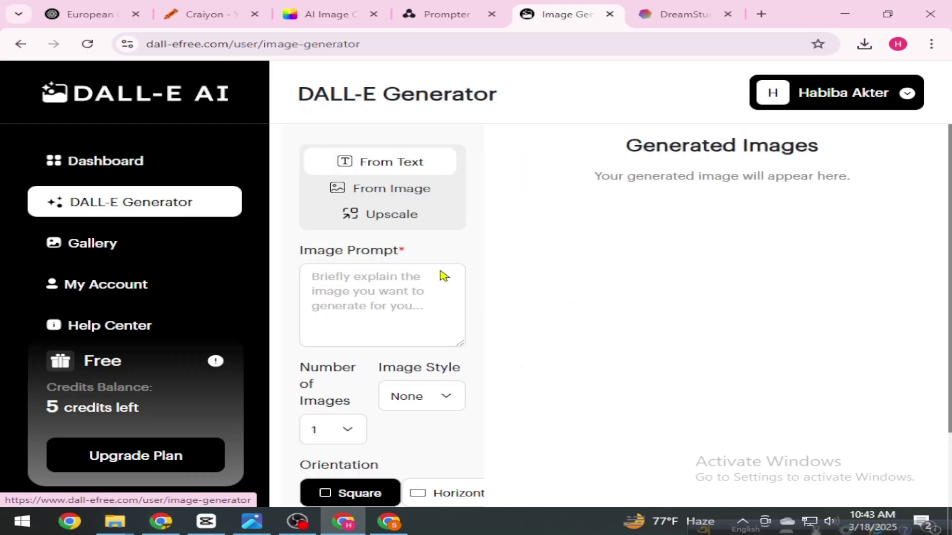
{"action": "left_click", "coordinate": [361, 288]}
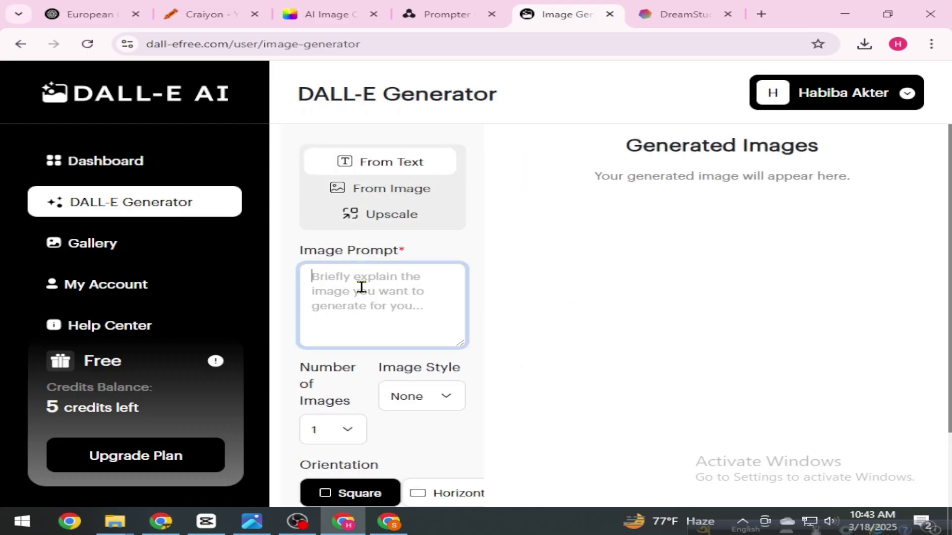
{"action": "right_click", "coordinate": [362, 287]}
{"action": "left_click", "coordinate": [391, 349]}
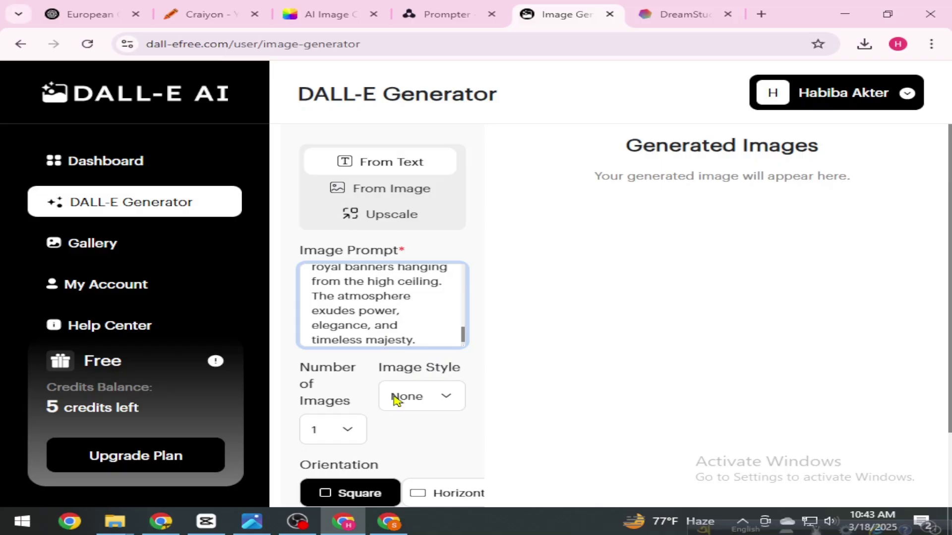
Step: Generate one square 1024 x 1024 image from the pasted European queen prompt with no image style
{"action": "scroll", "coordinate": [397, 404], "scroll_direction": "down", "scroll_amount": 2}
{"action": "left_click", "coordinate": [378, 477]}
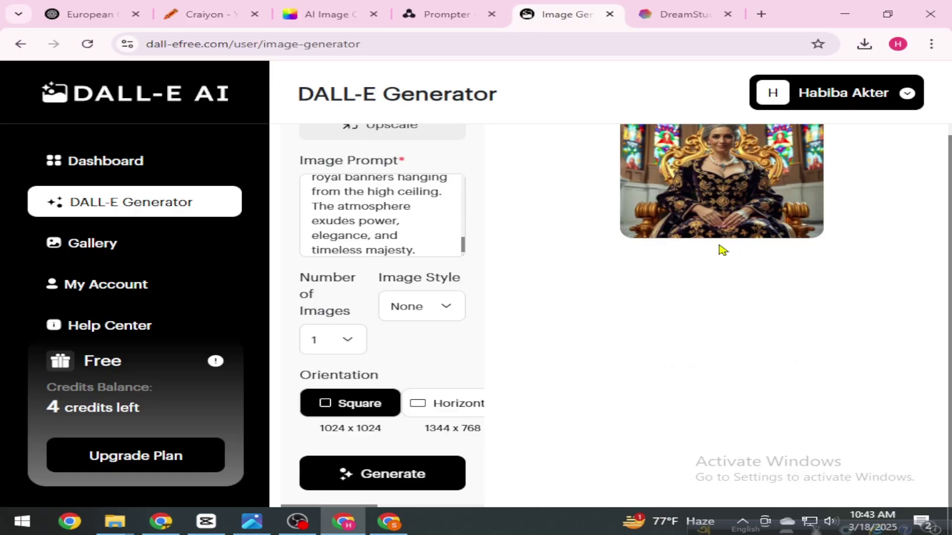
{"action": "scroll", "coordinate": [723, 249], "scroll_direction": "up", "scroll_amount": 2}
Step: View the generated queen image enlarged with its full prompt text, and close the preview
{"action": "mouse_move", "coordinate": [765, 323]}
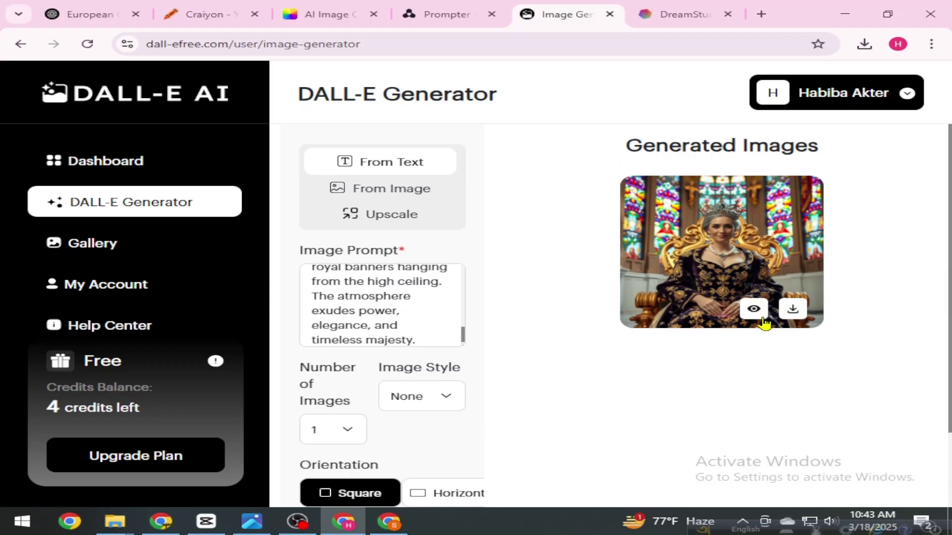
{"action": "left_click", "coordinate": [753, 308]}
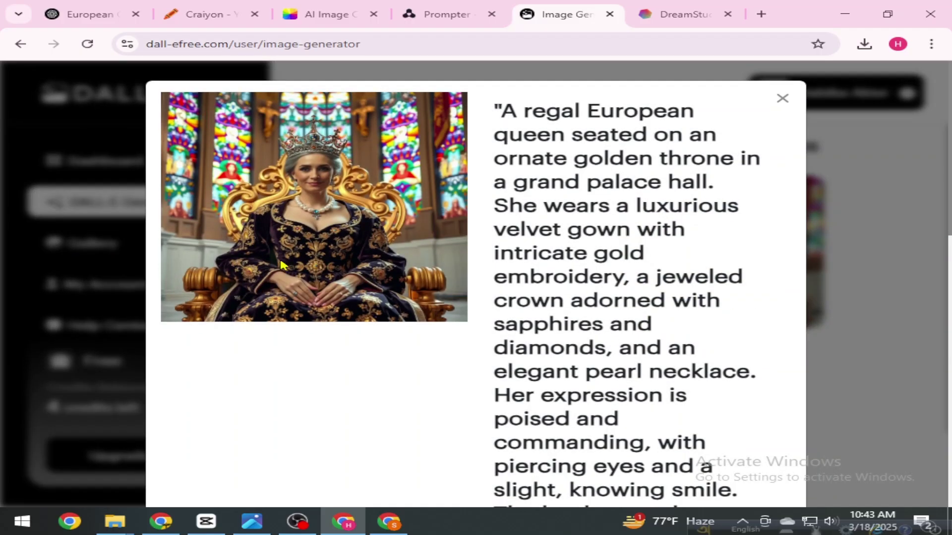
{"action": "scroll", "coordinate": [347, 255], "scroll_direction": "down", "scroll_amount": 5}
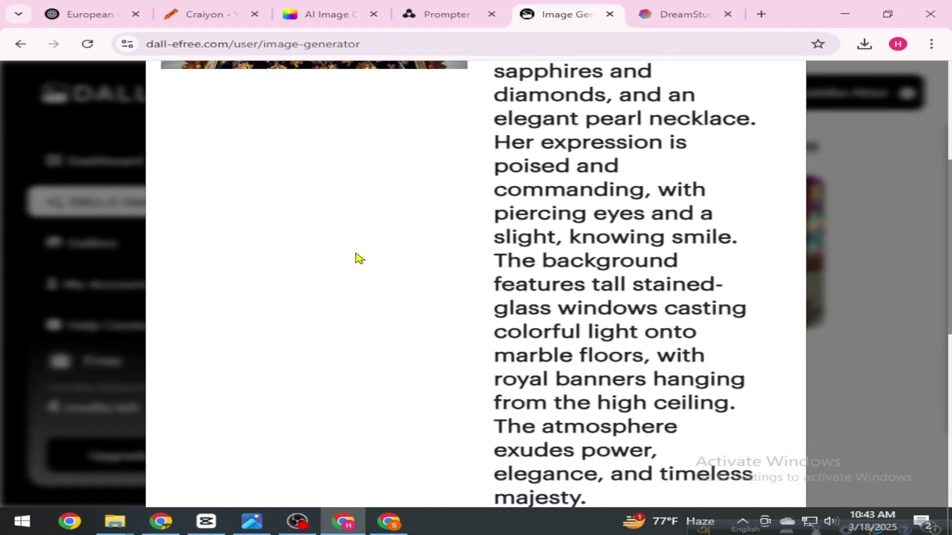
{"action": "scroll", "coordinate": [356, 257], "scroll_direction": "up", "scroll_amount": 5}
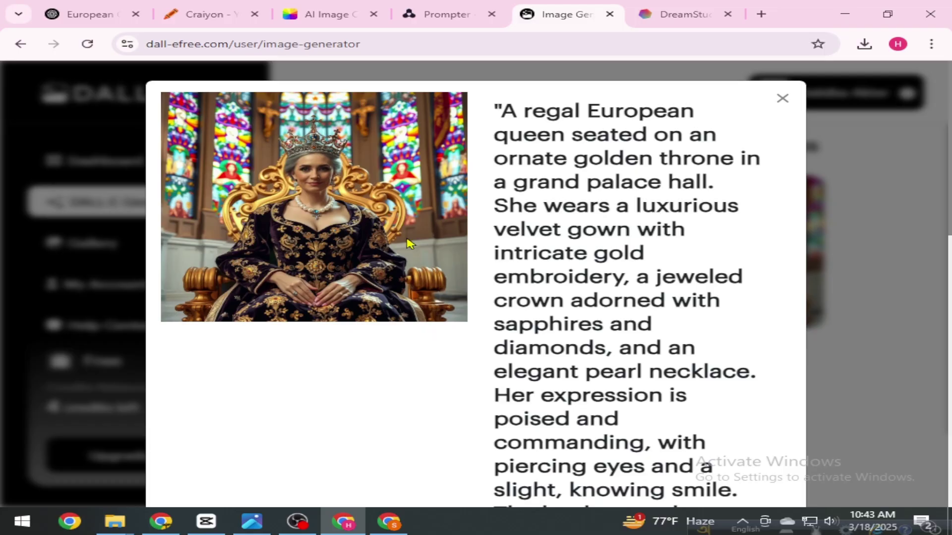
{"action": "left_click", "coordinate": [782, 99]}
{"action": "scroll", "coordinate": [544, 399], "scroll_direction": "down", "scroll_amount": 2}
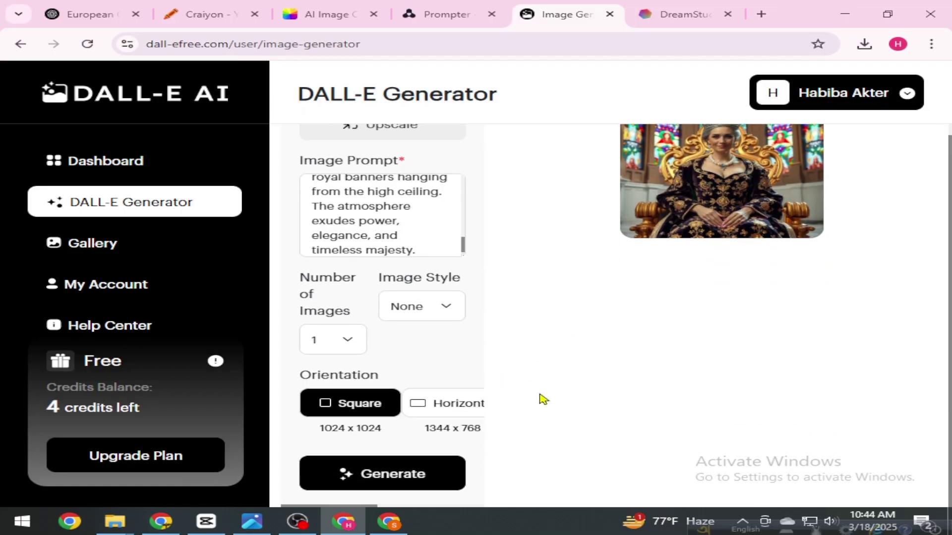
{"action": "scroll", "coordinate": [556, 398], "scroll_direction": "up", "scroll_amount": 2}
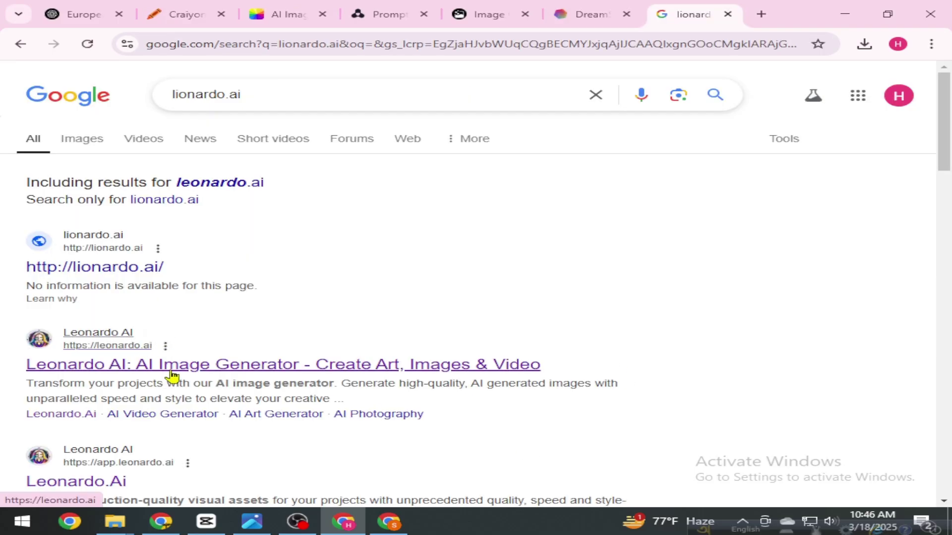
Step: Open the Leonardo AI website from the search results, launch its app and go to Image Creation
{"action": "left_click", "coordinate": [173, 369]}
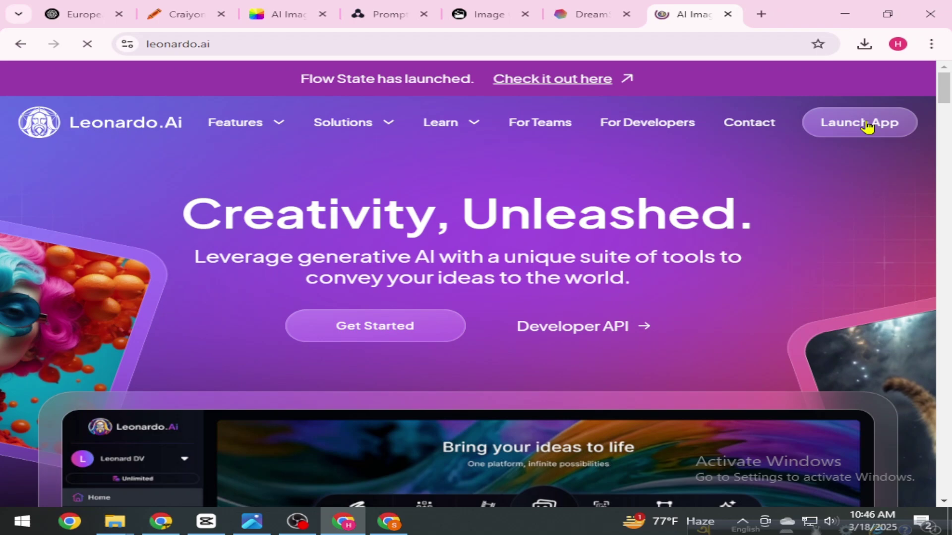
{"action": "left_click", "coordinate": [866, 124]}
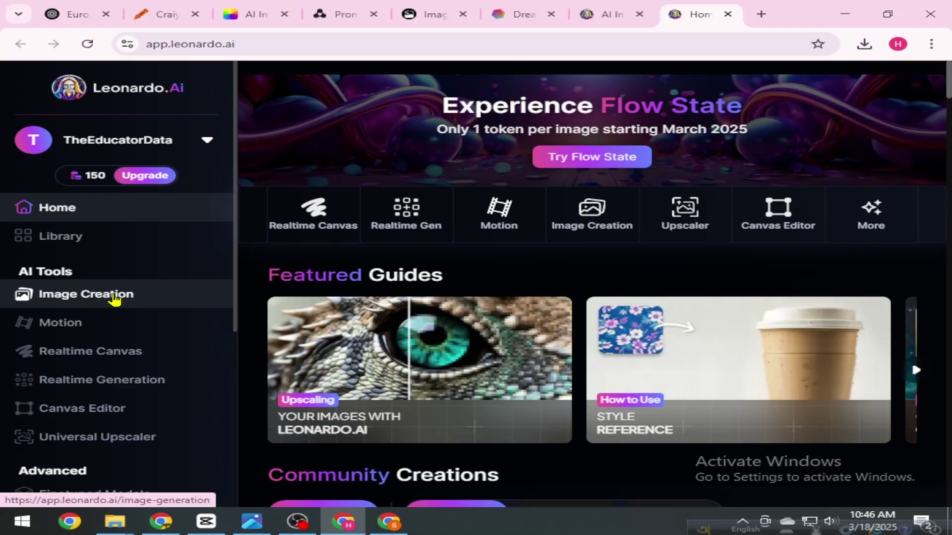
{"action": "left_click", "coordinate": [187, 293]}
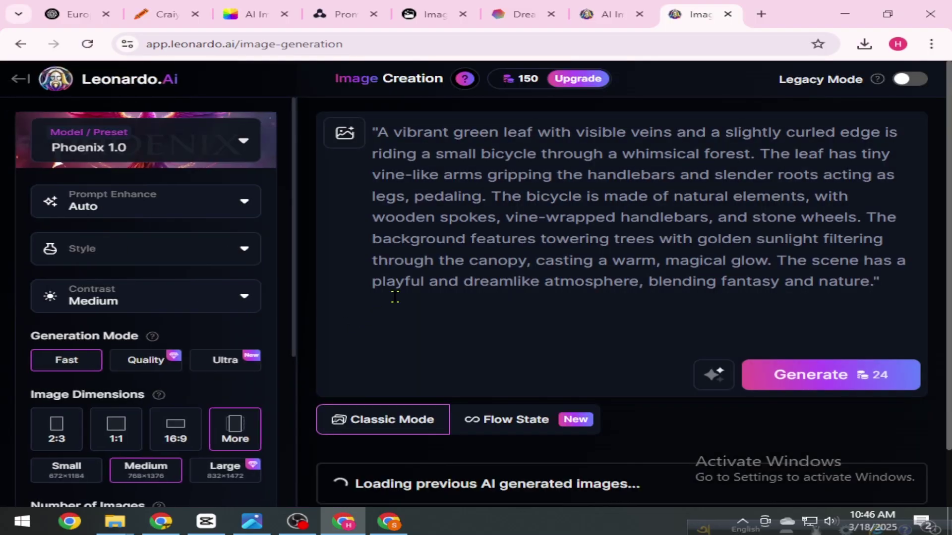
Step: Choose Cinematic Kino as the model preset and return to the image creation settings
{"action": "left_click", "coordinate": [192, 154]}
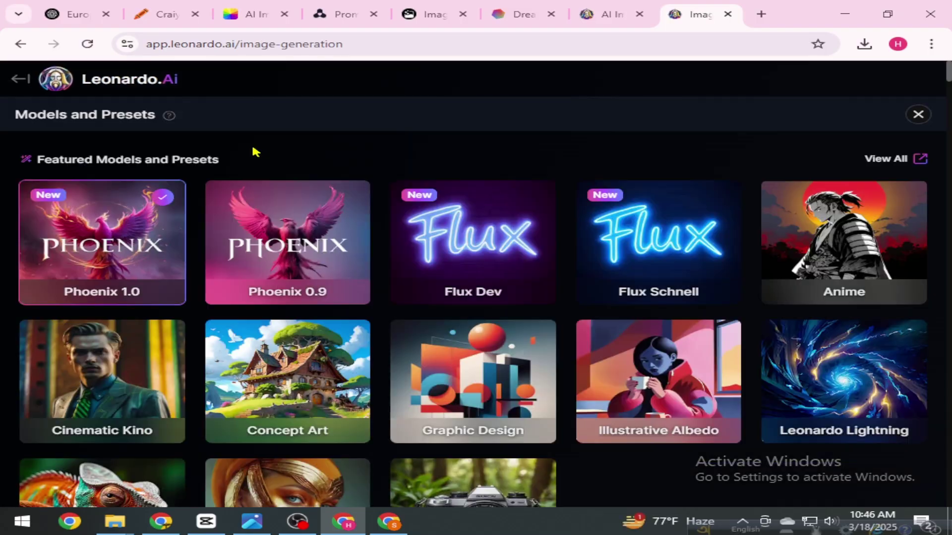
{"action": "scroll", "coordinate": [155, 295], "scroll_direction": "down", "scroll_amount": 1}
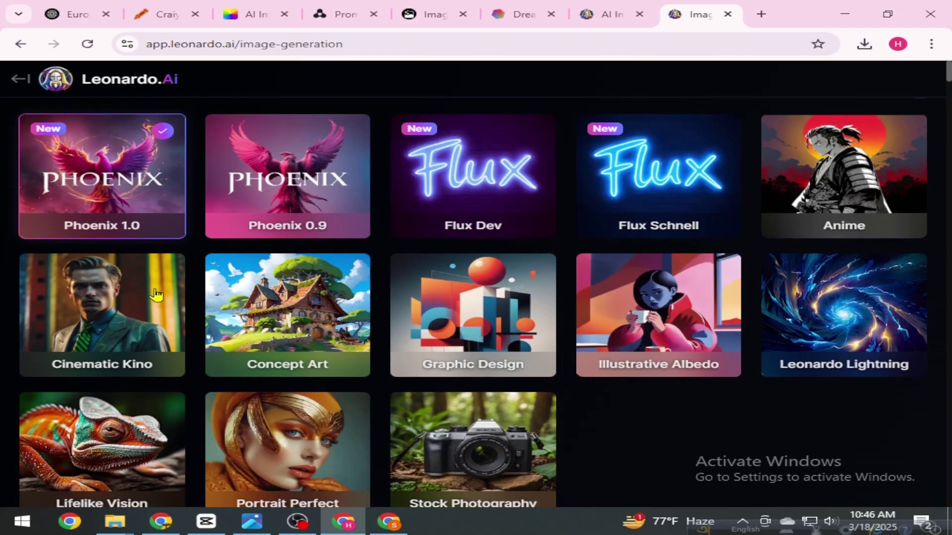
{"action": "left_click", "coordinate": [117, 322]}
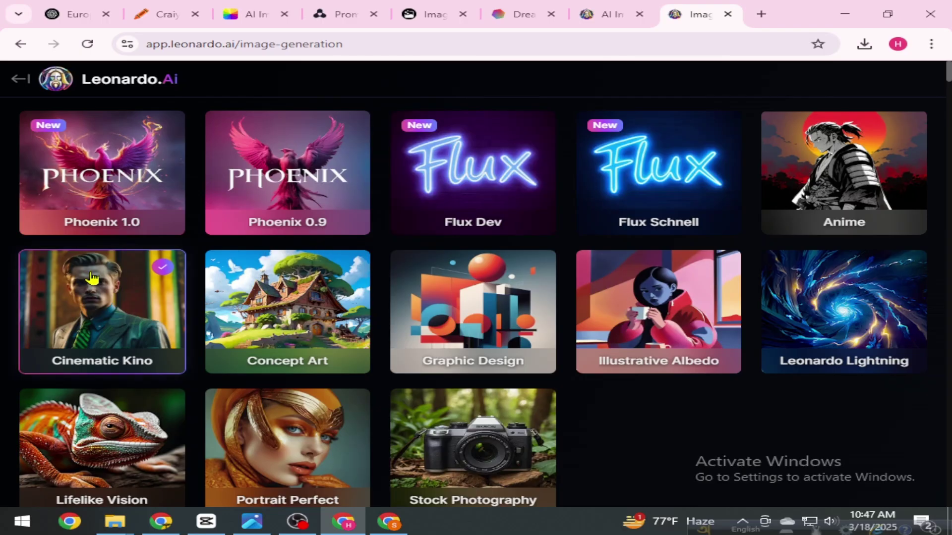
{"action": "scroll", "coordinate": [92, 278], "scroll_direction": "up", "scroll_amount": 2}
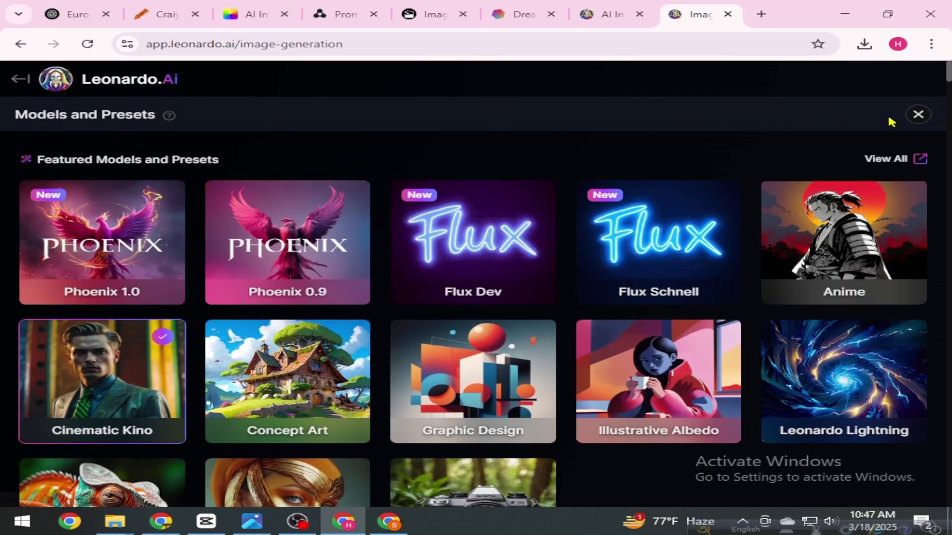
{"action": "left_click", "coordinate": [917, 115]}
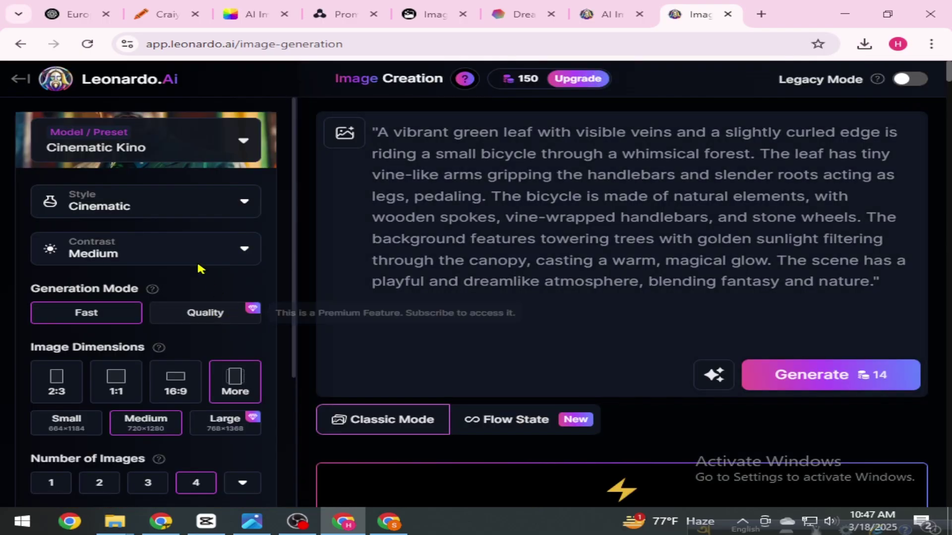
Step: Examine the available styles and the aspect ratio presets for image dimensions without changing either setting
{"action": "left_click", "coordinate": [224, 211]}
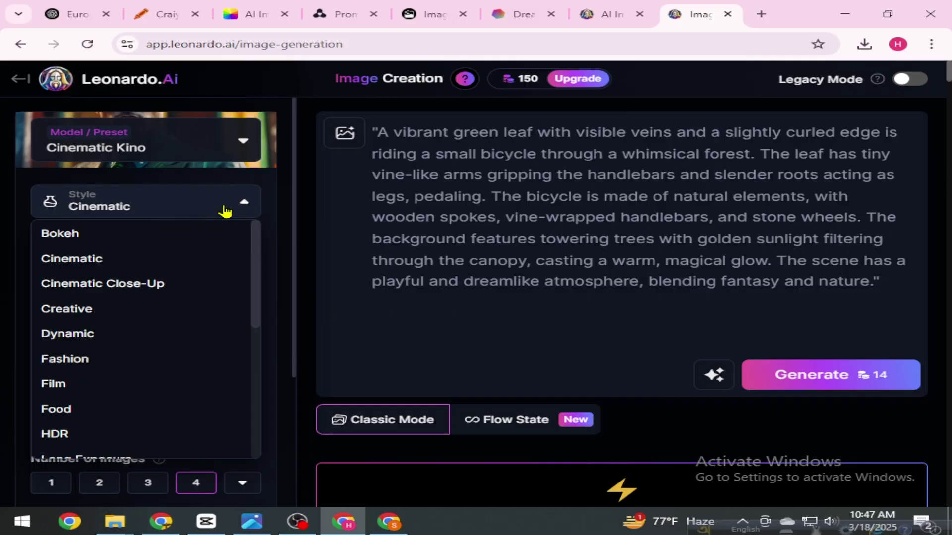
{"action": "left_click", "coordinate": [225, 212]}
{"action": "scroll", "coordinate": [183, 394], "scroll_direction": "down", "scroll_amount": 1}
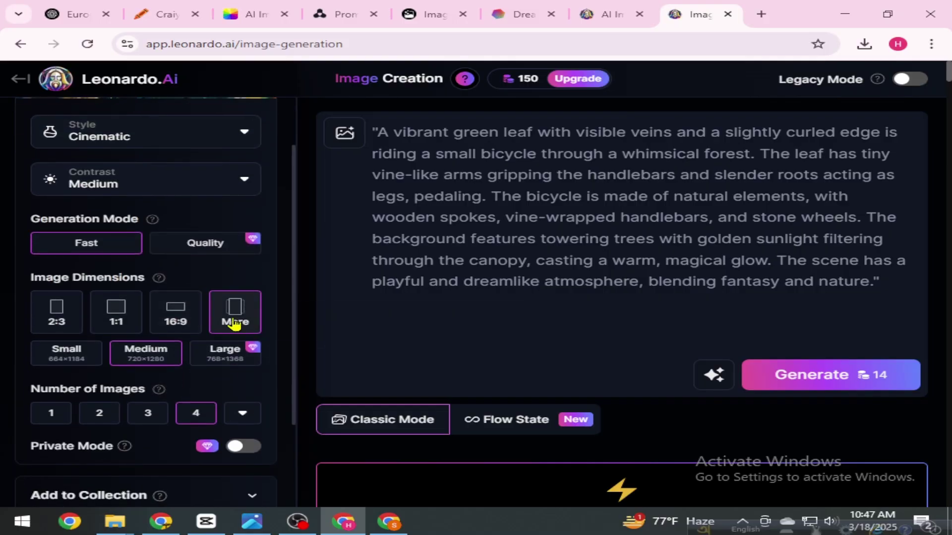
{"action": "left_click", "coordinate": [234, 322]}
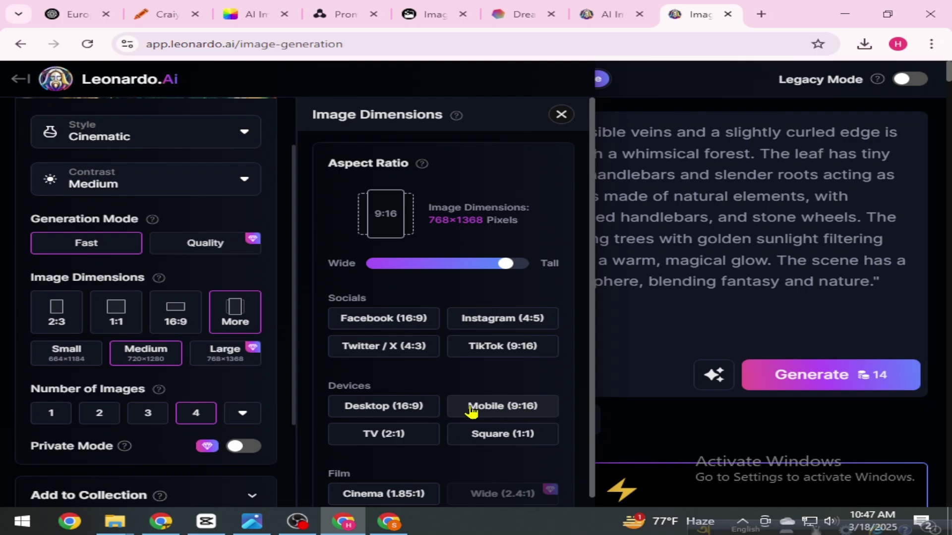
{"action": "scroll", "coordinate": [278, 380], "scroll_direction": "down", "scroll_amount": 2}
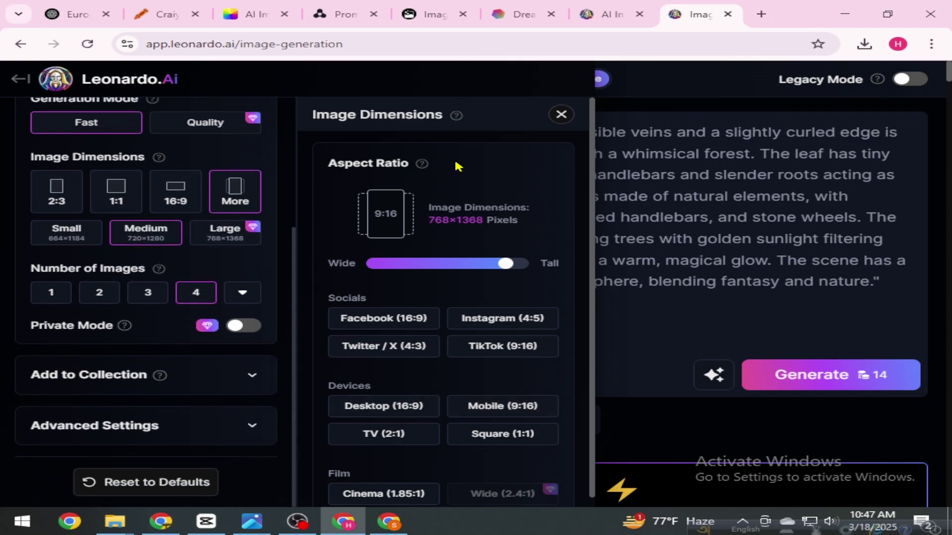
{"action": "left_click", "coordinate": [562, 115]}
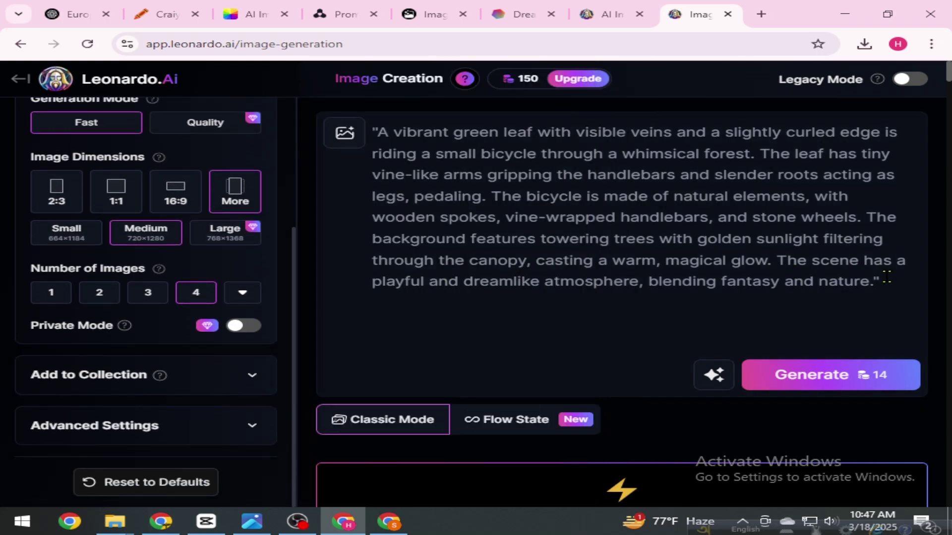
{"action": "left_click_drag", "start_coordinate": [886, 281], "coordinate": [366, 130]}
{"action": "right_click", "coordinate": [550, 152]}
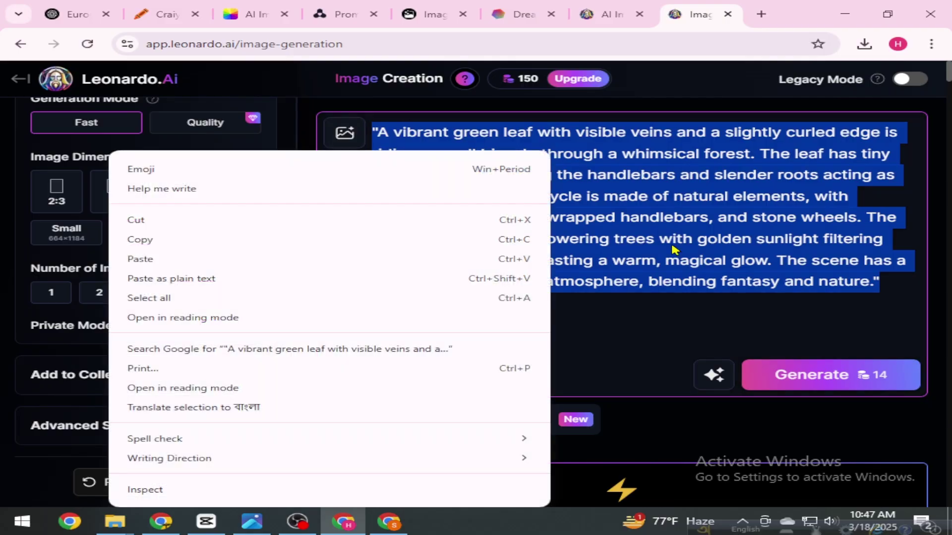
{"action": "left_click", "coordinate": [153, 261]}
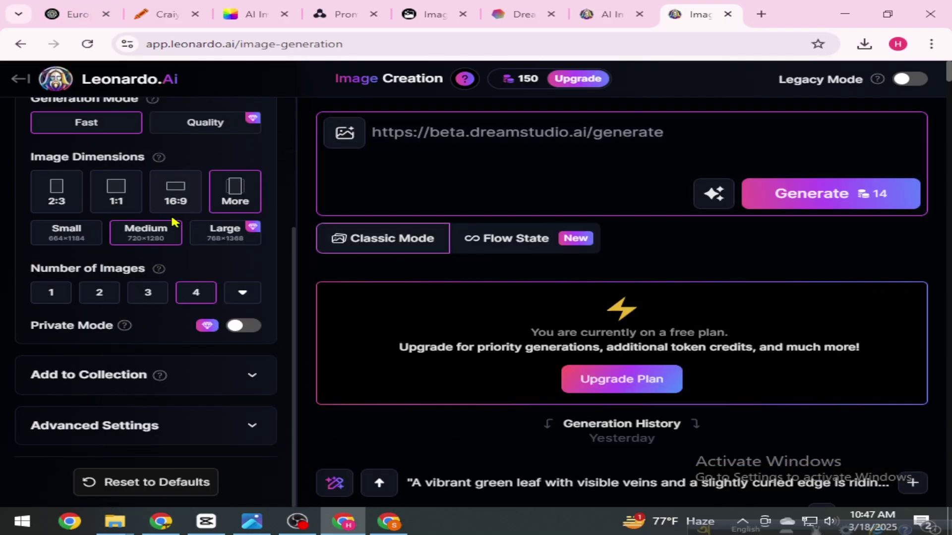
Step: Switch to ChatGPT and copy the European queen prompt text
{"action": "left_click", "coordinate": [72, 14]}
{"action": "right_click", "coordinate": [288, 270]}
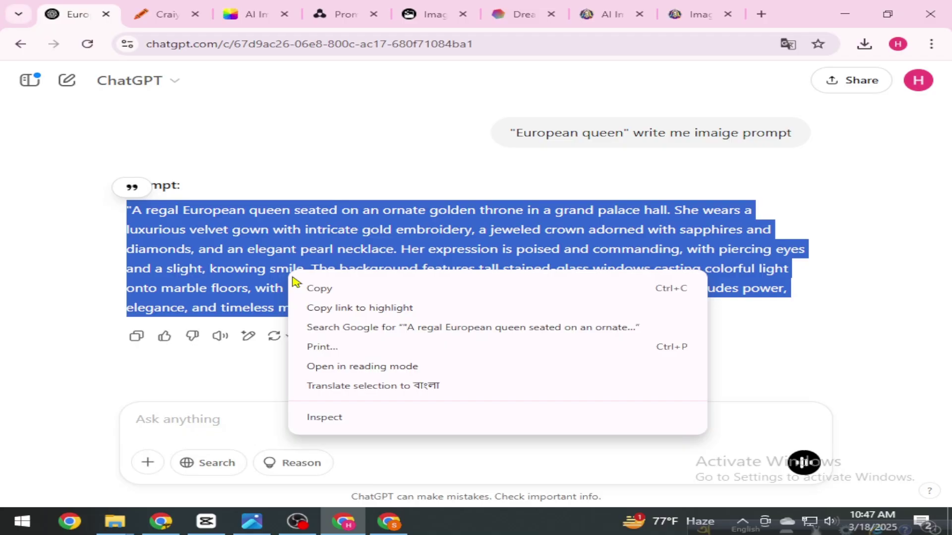
{"action": "left_click", "coordinate": [333, 294]}
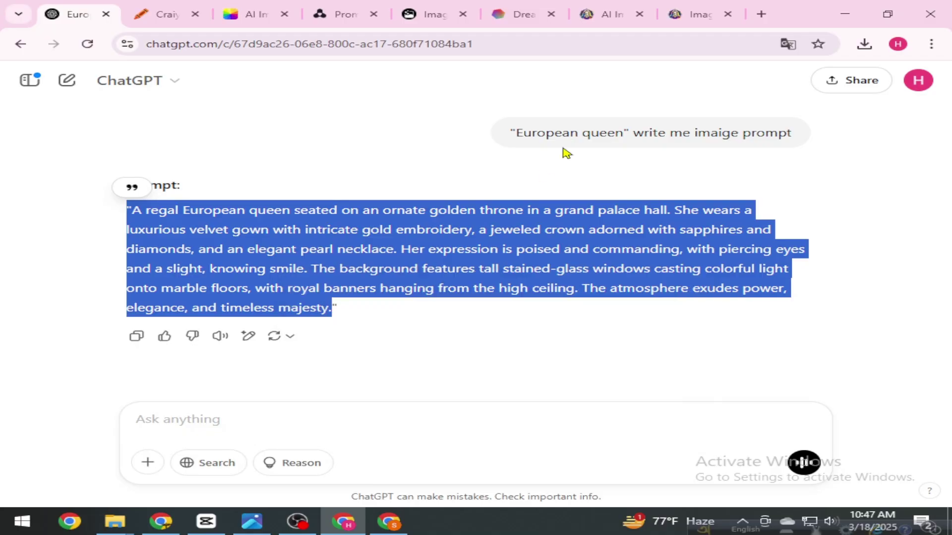
Step: Return to Leonardo.Ai, replace the prompt text with the copied European queen prompt and generate four images
{"action": "left_click", "coordinate": [673, 18]}
{"action": "left_click_drag", "start_coordinate": [664, 132], "coordinate": [373, 133]}
{"action": "right_click", "coordinate": [428, 136]}
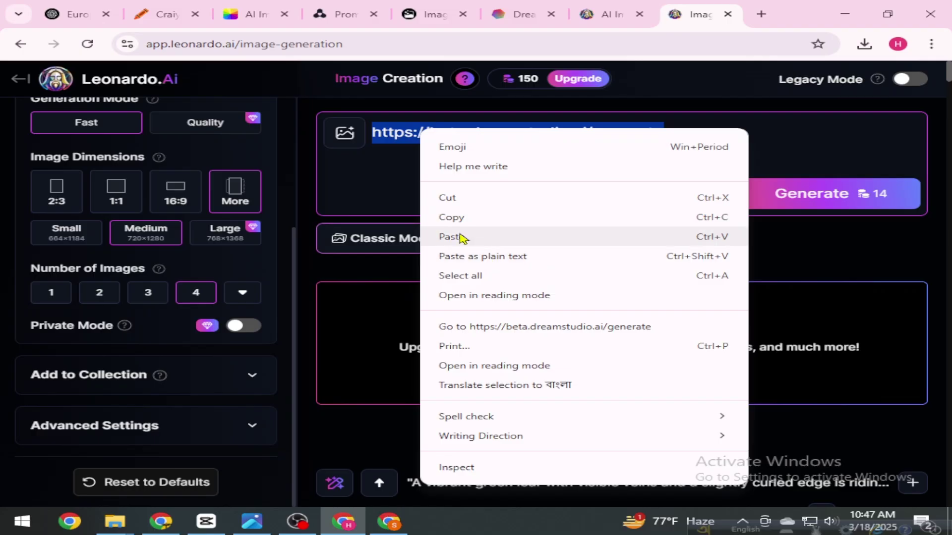
{"action": "left_click", "coordinate": [461, 236]}
{"action": "left_click", "coordinate": [854, 399]}
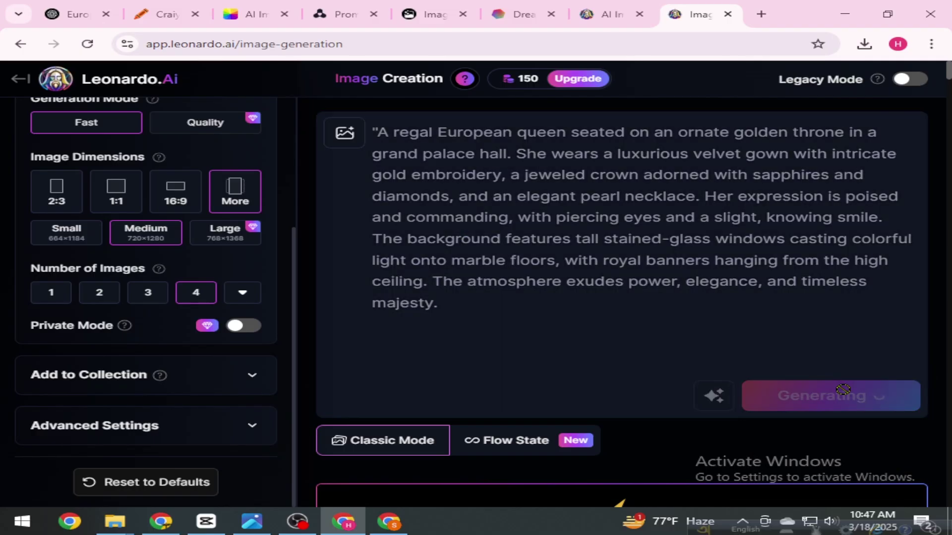
Step: Review the four generated queen images and open the enthroned queen beneath two chandeliers in the larger viewer
{"action": "scroll", "coordinate": [677, 352], "scroll_direction": "down", "scroll_amount": 5}
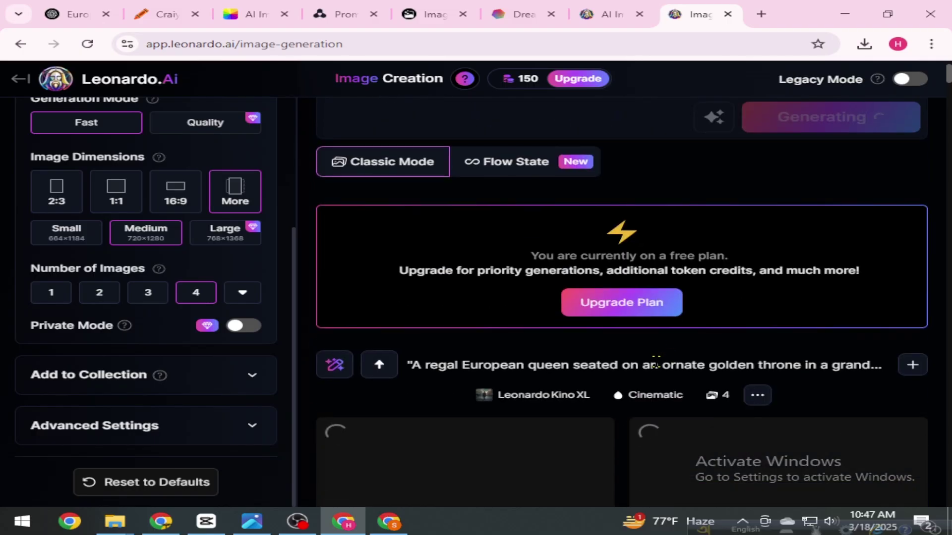
{"action": "scroll", "coordinate": [652, 372], "scroll_direction": "down", "scroll_amount": 6}
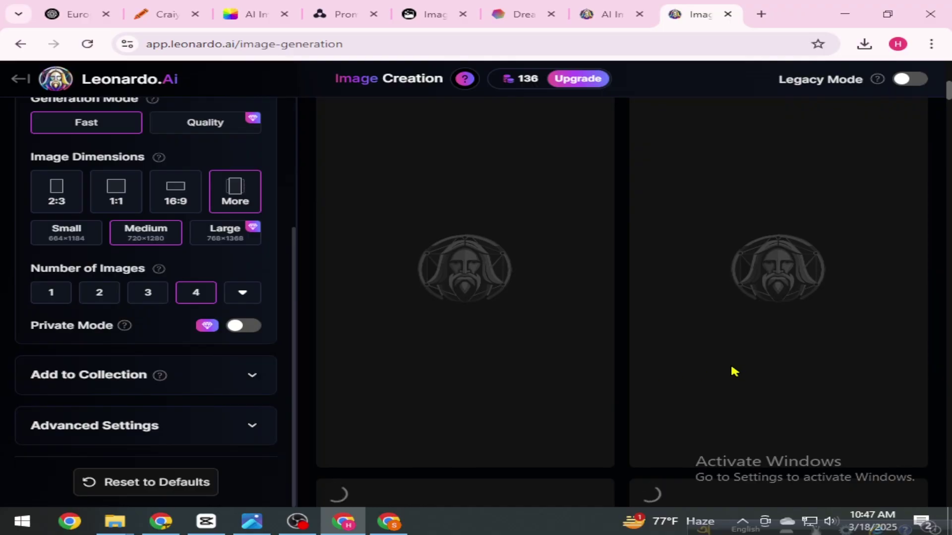
{"action": "scroll", "coordinate": [732, 372], "scroll_direction": "up", "scroll_amount": 1}
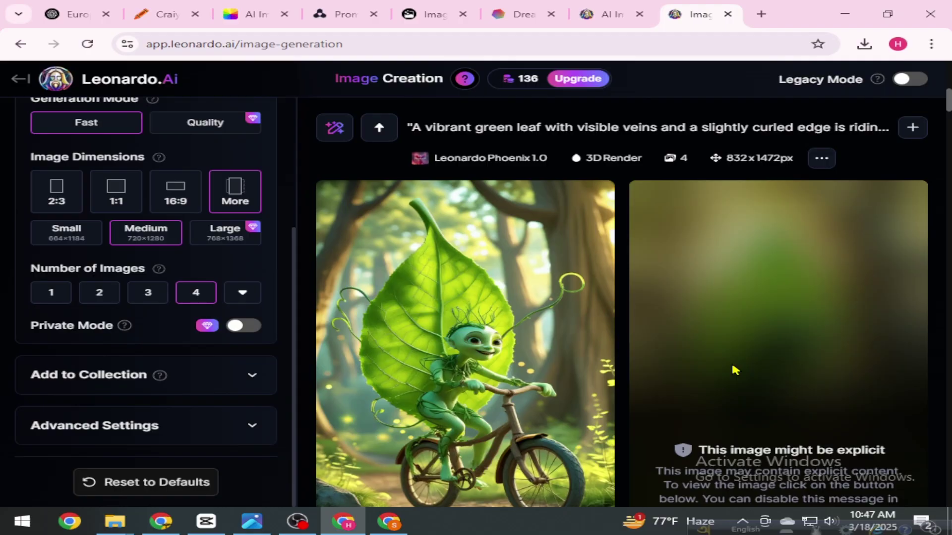
{"action": "scroll", "coordinate": [735, 370], "scroll_direction": "down", "scroll_amount": 10}
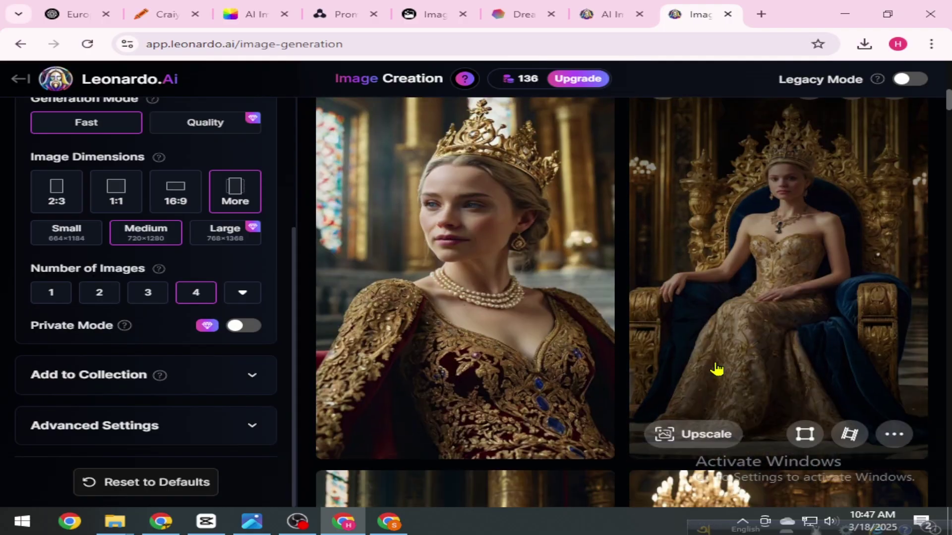
{"action": "scroll", "coordinate": [575, 382], "scroll_direction": "down", "scroll_amount": 9}
{"action": "scroll", "coordinate": [579, 369], "scroll_direction": "down", "scroll_amount": 1}
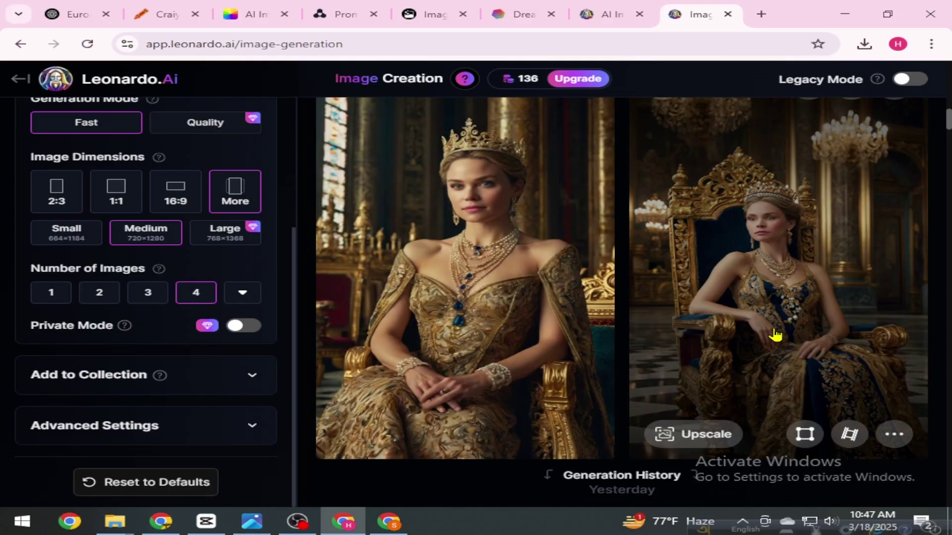
{"action": "scroll", "coordinate": [776, 336], "scroll_direction": "up", "scroll_amount": 10}
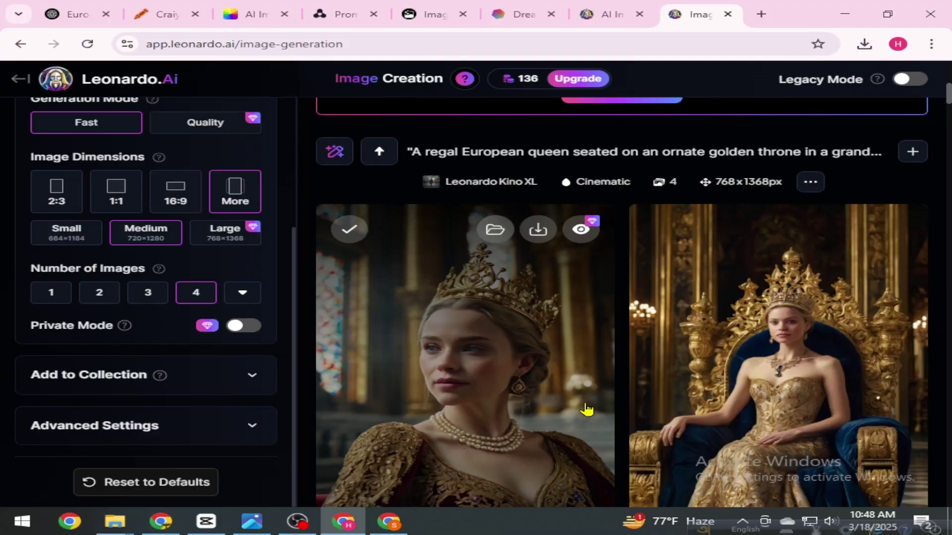
{"action": "scroll", "coordinate": [585, 408], "scroll_direction": "down", "scroll_amount": 5}
{"action": "scroll", "coordinate": [586, 409], "scroll_direction": "up", "scroll_amount": 1}
{"action": "scroll", "coordinate": [586, 409], "scroll_direction": "up", "scroll_amount": 3}
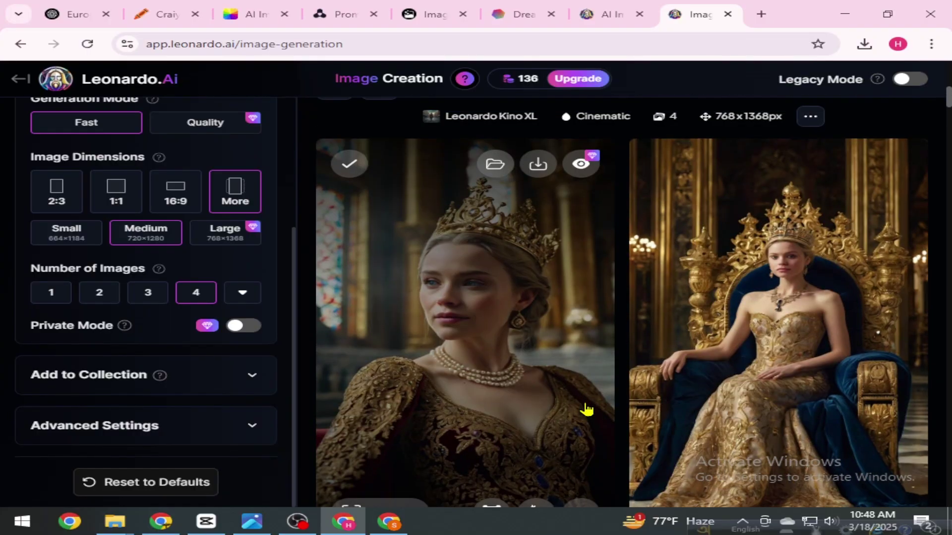
{"action": "scroll", "coordinate": [587, 410], "scroll_direction": "down", "scroll_amount": 8}
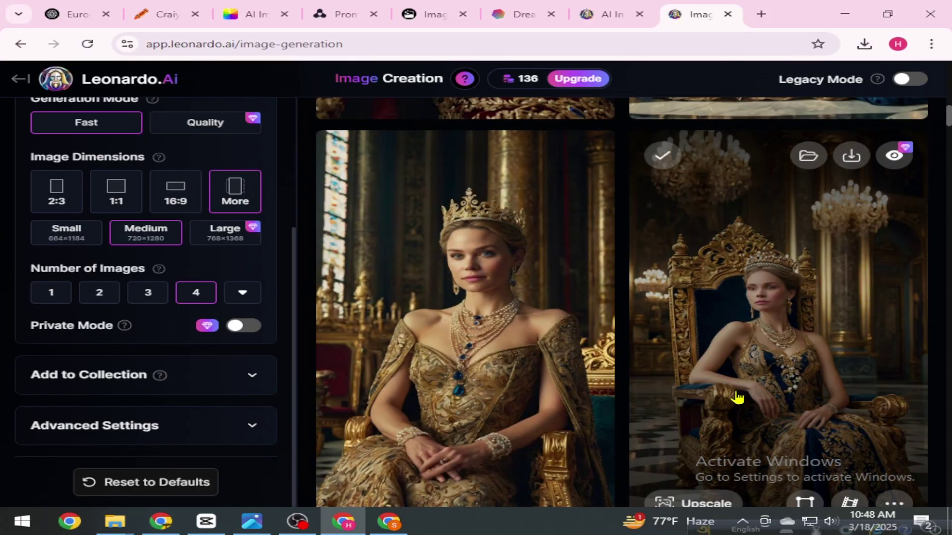
{"action": "left_click", "coordinate": [737, 396]}
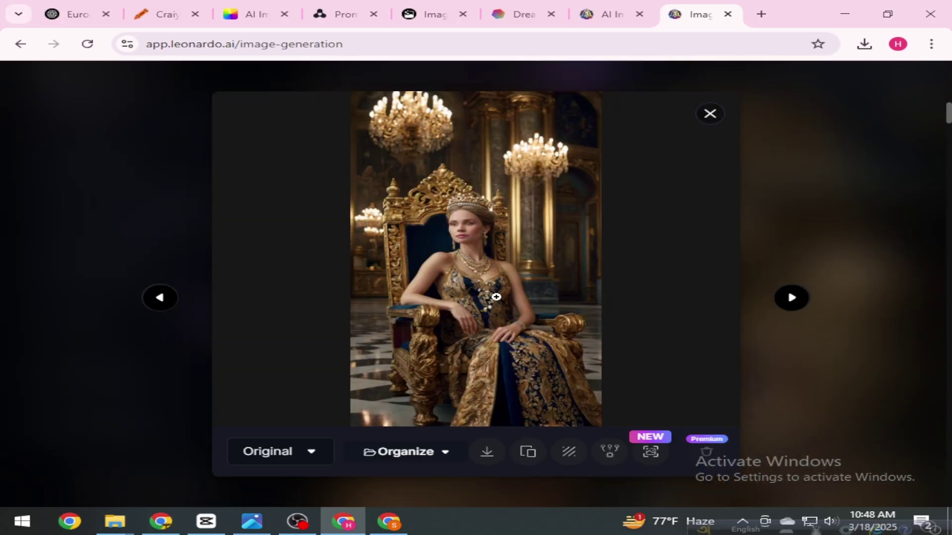
Step: Inspect the enthroned queen image at 100% zoom from crown to gown and close the viewer
{"action": "left_click", "coordinate": [496, 297]}
{"action": "left_click_drag", "start_coordinate": [501, 297], "coordinate": [624, 381]}
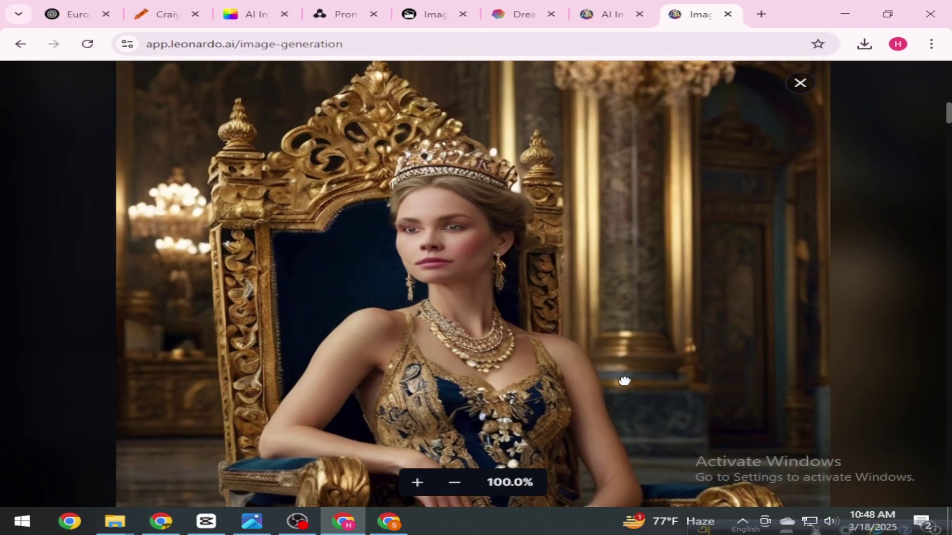
{"action": "scroll", "coordinate": [567, 346], "scroll_direction": "up", "scroll_amount": 5}
{"action": "scroll", "coordinate": [567, 346], "scroll_direction": "down", "scroll_amount": 6}
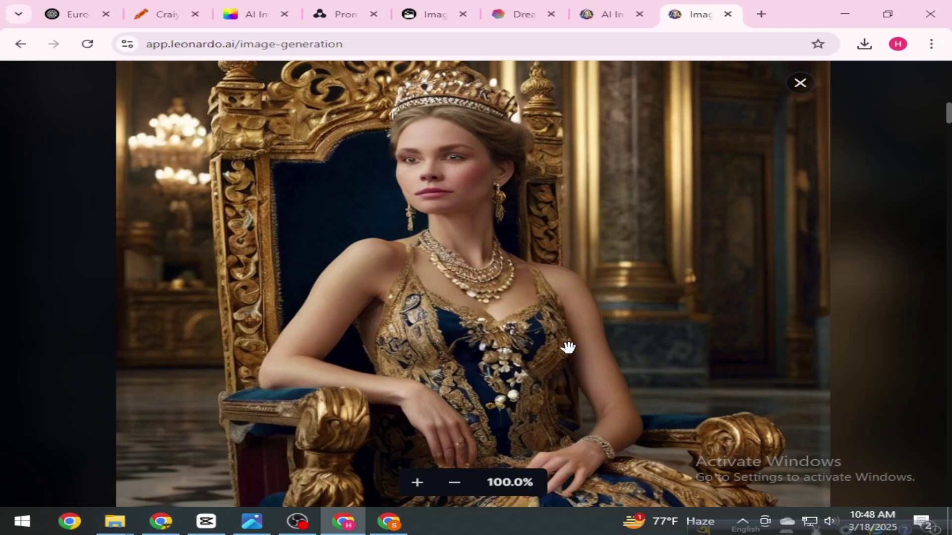
{"action": "scroll", "coordinate": [568, 347], "scroll_direction": "down", "scroll_amount": 5}
{"action": "left_click", "coordinate": [501, 255]}
{"action": "left_click", "coordinate": [501, 254]}
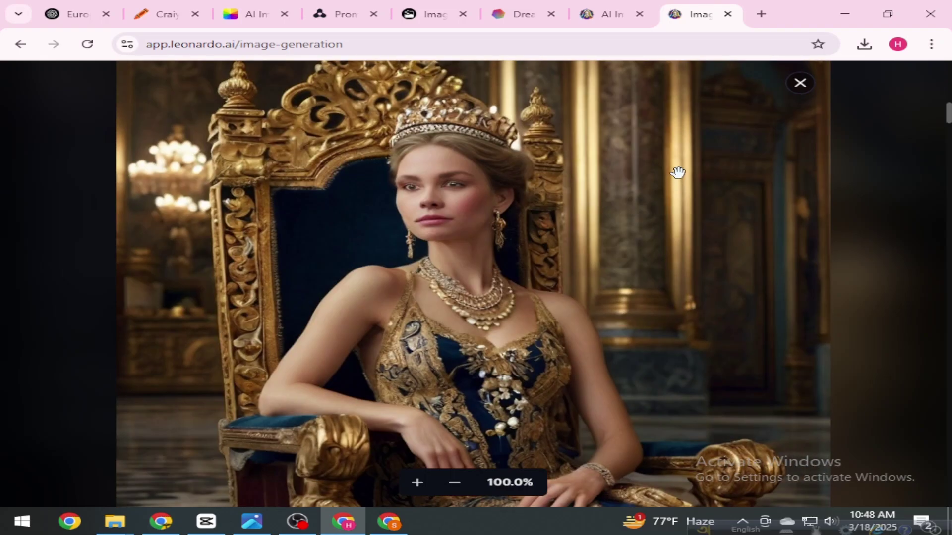
{"action": "left_click", "coordinate": [678, 173]}
{"action": "left_click", "coordinate": [709, 115]}
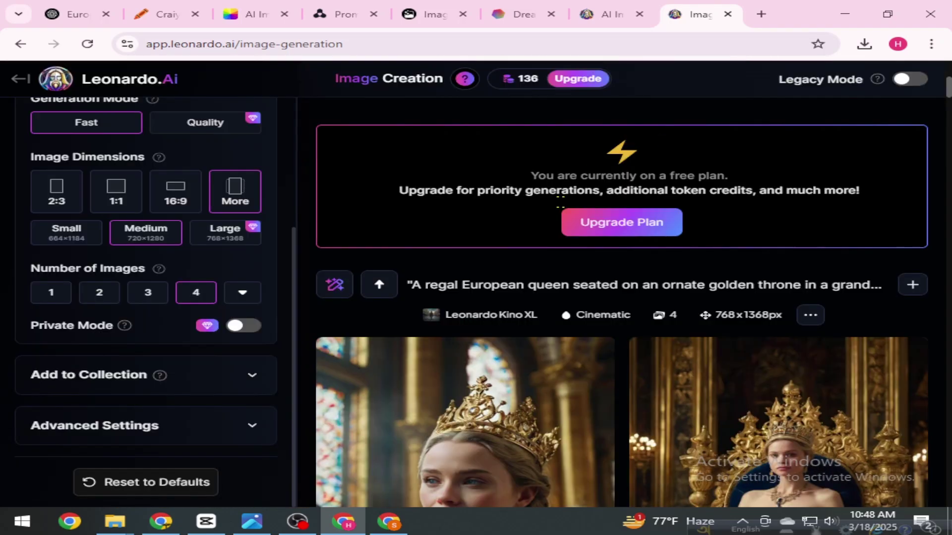
Step: Look over the generated European queen images in the results again
{"action": "scroll", "coordinate": [453, 362], "scroll_direction": "down", "scroll_amount": 5}
{"action": "scroll", "coordinate": [452, 362], "scroll_direction": "down", "scroll_amount": 5}
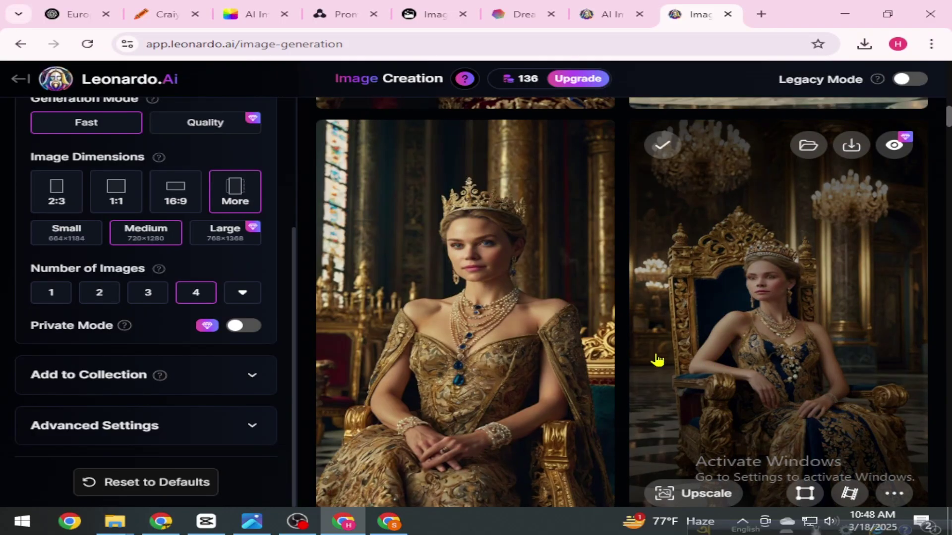
{"action": "scroll", "coordinate": [671, 350], "scroll_direction": "down", "scroll_amount": 3}
{"action": "scroll", "coordinate": [578, 265], "scroll_direction": "up", "scroll_amount": 5}
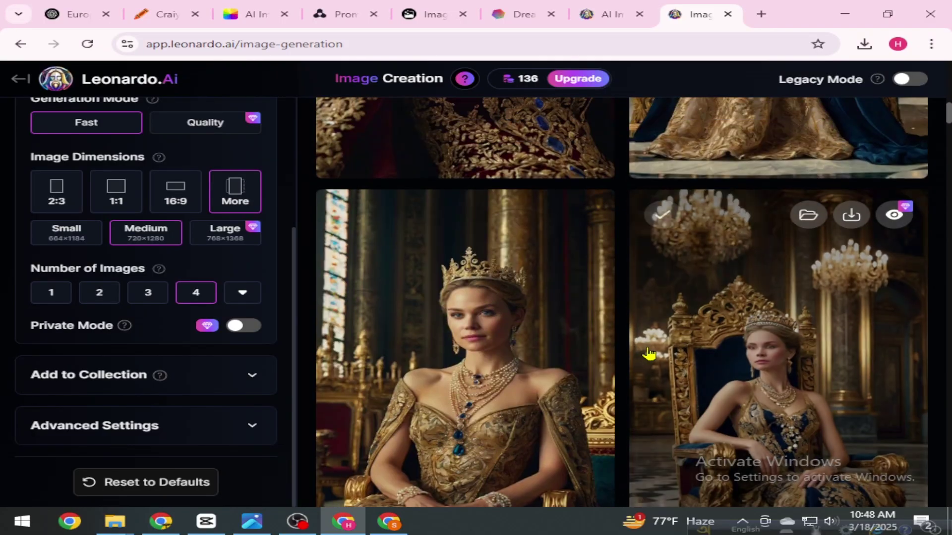